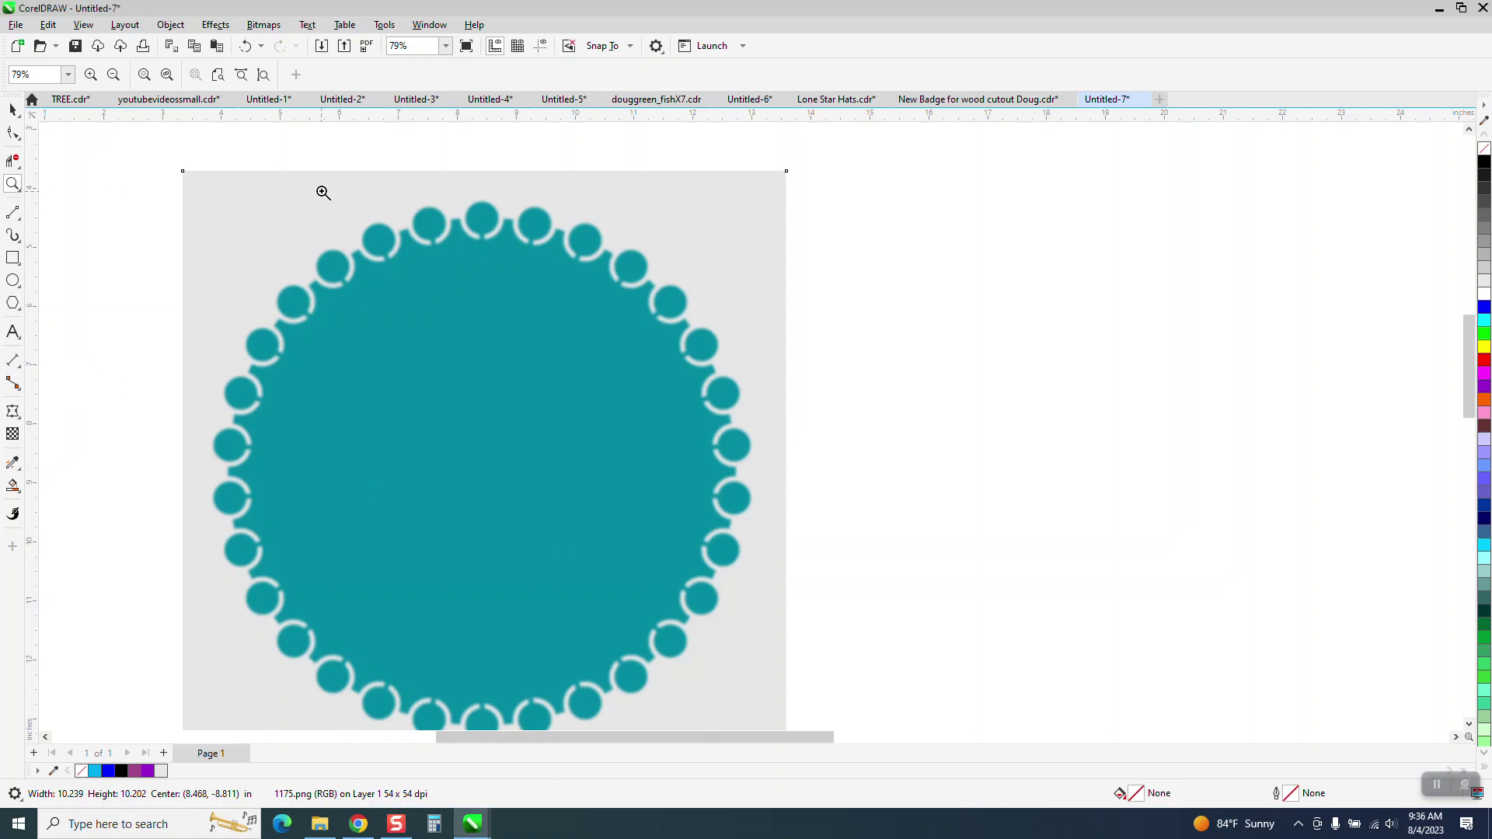
# Zoom in and out to inspect the teal scalloped reference badge, then pick the Ellipse tool
pyautogui.moveTo(192, 191); pyautogui.dragTo(824, 592)
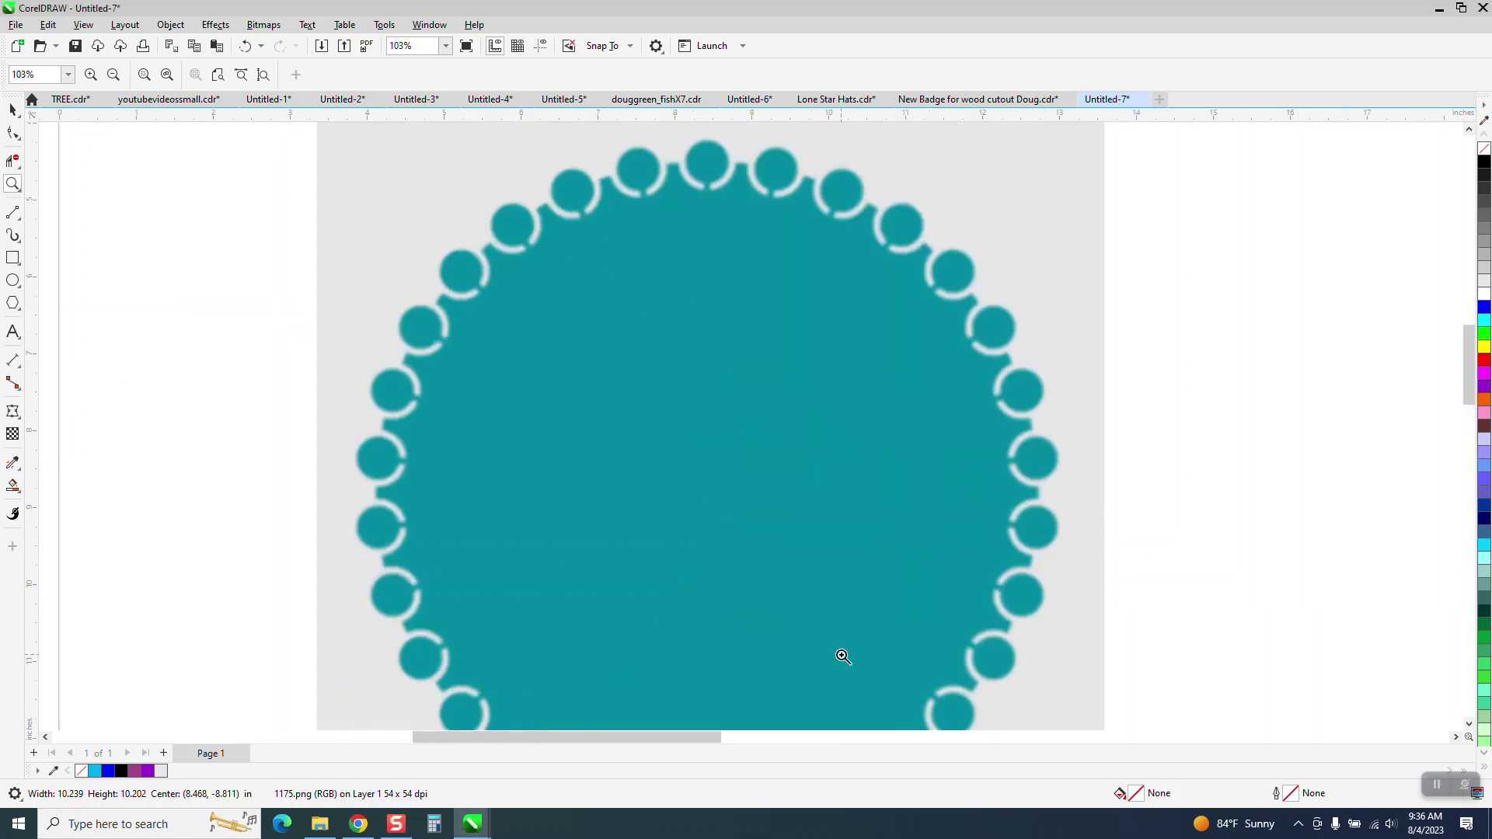
pyautogui.scroll(-1, 637, 477)
pyautogui.moveTo(516, 183); pyautogui.dragTo(929, 401)
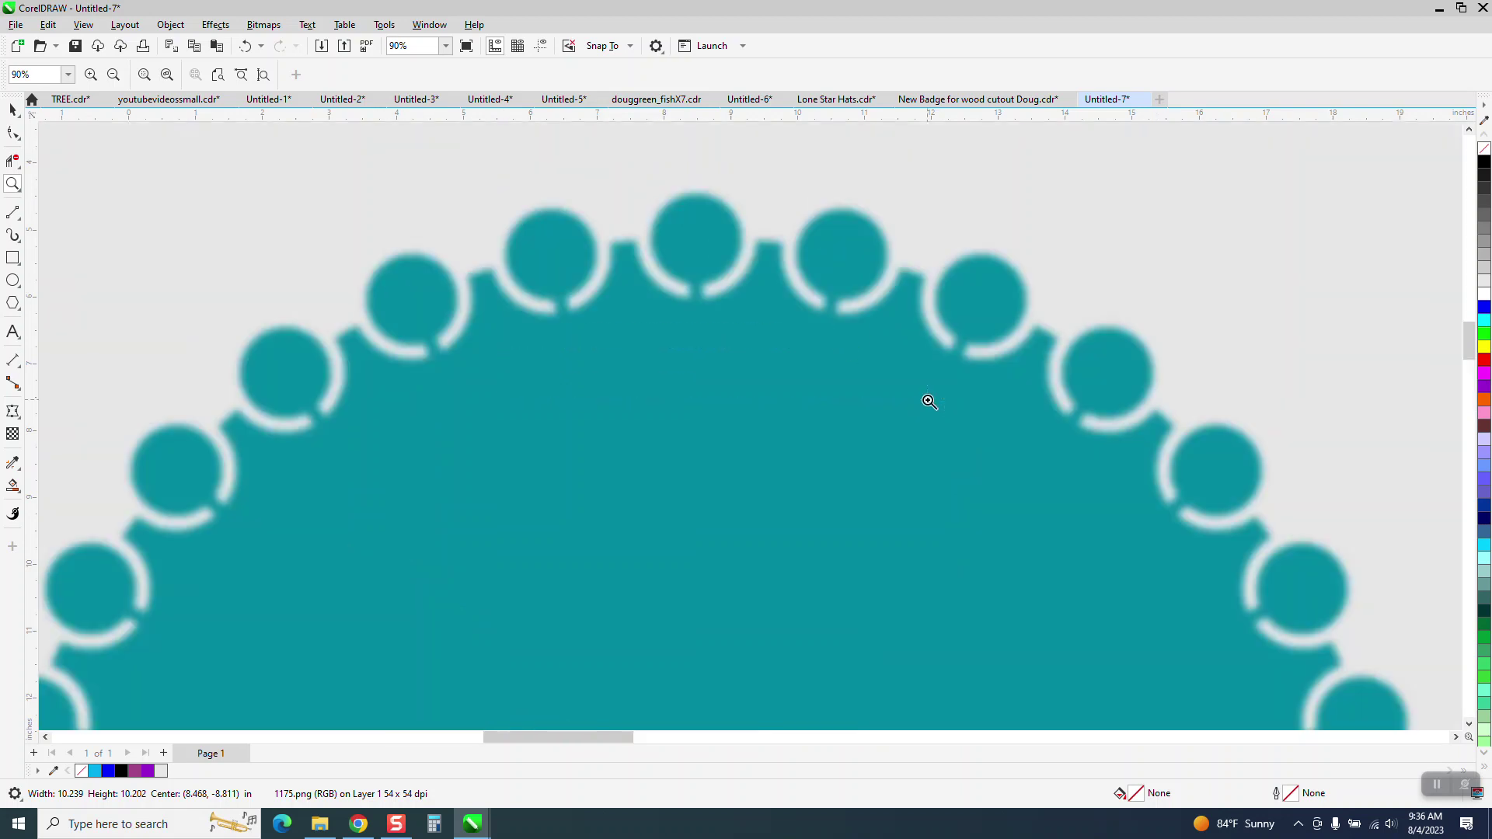
pyautogui.scroll(-3, 906, 393)
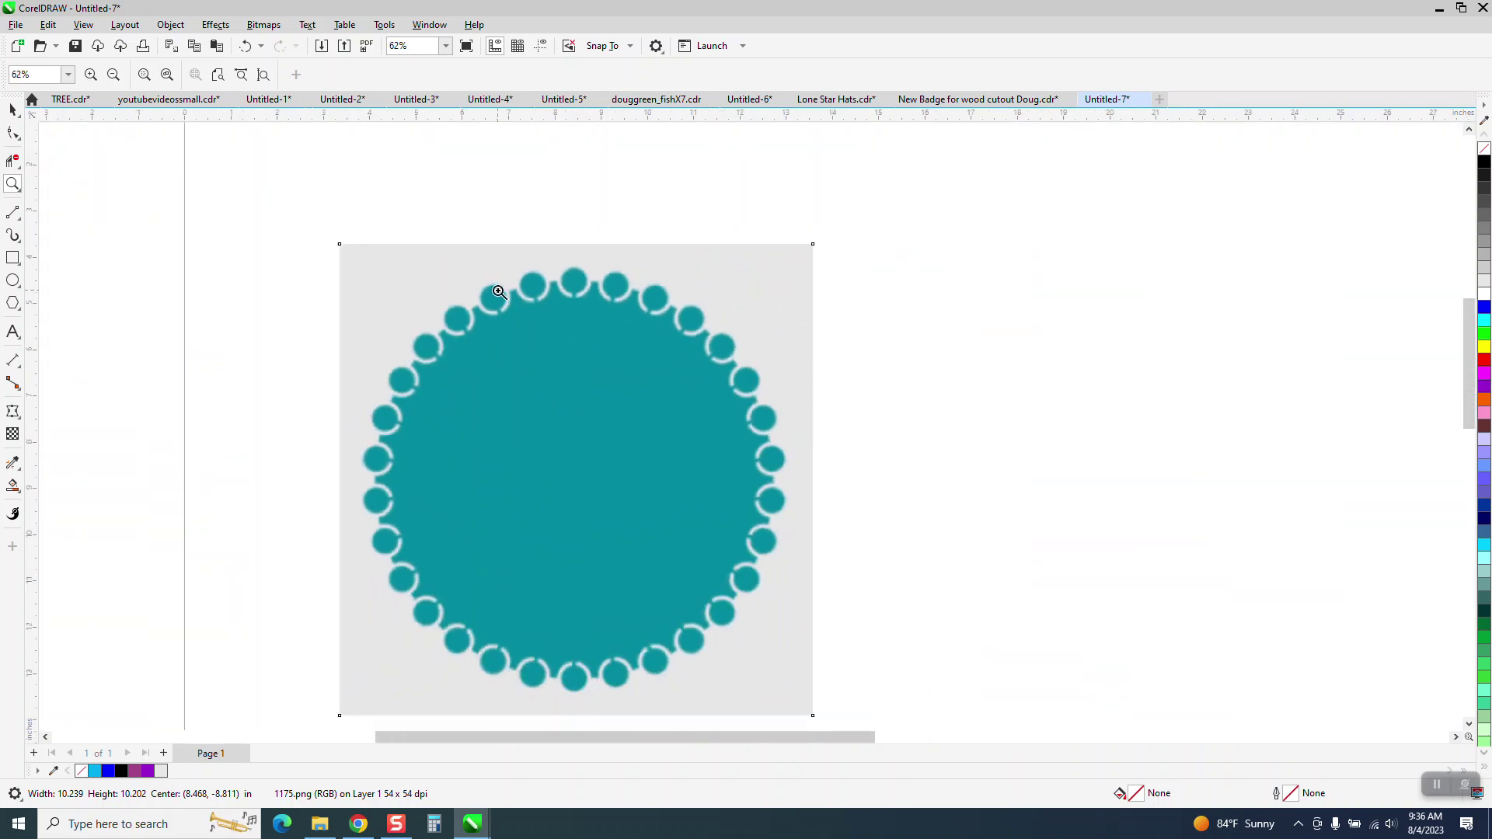
pyautogui.scroll(-4, 499, 292)
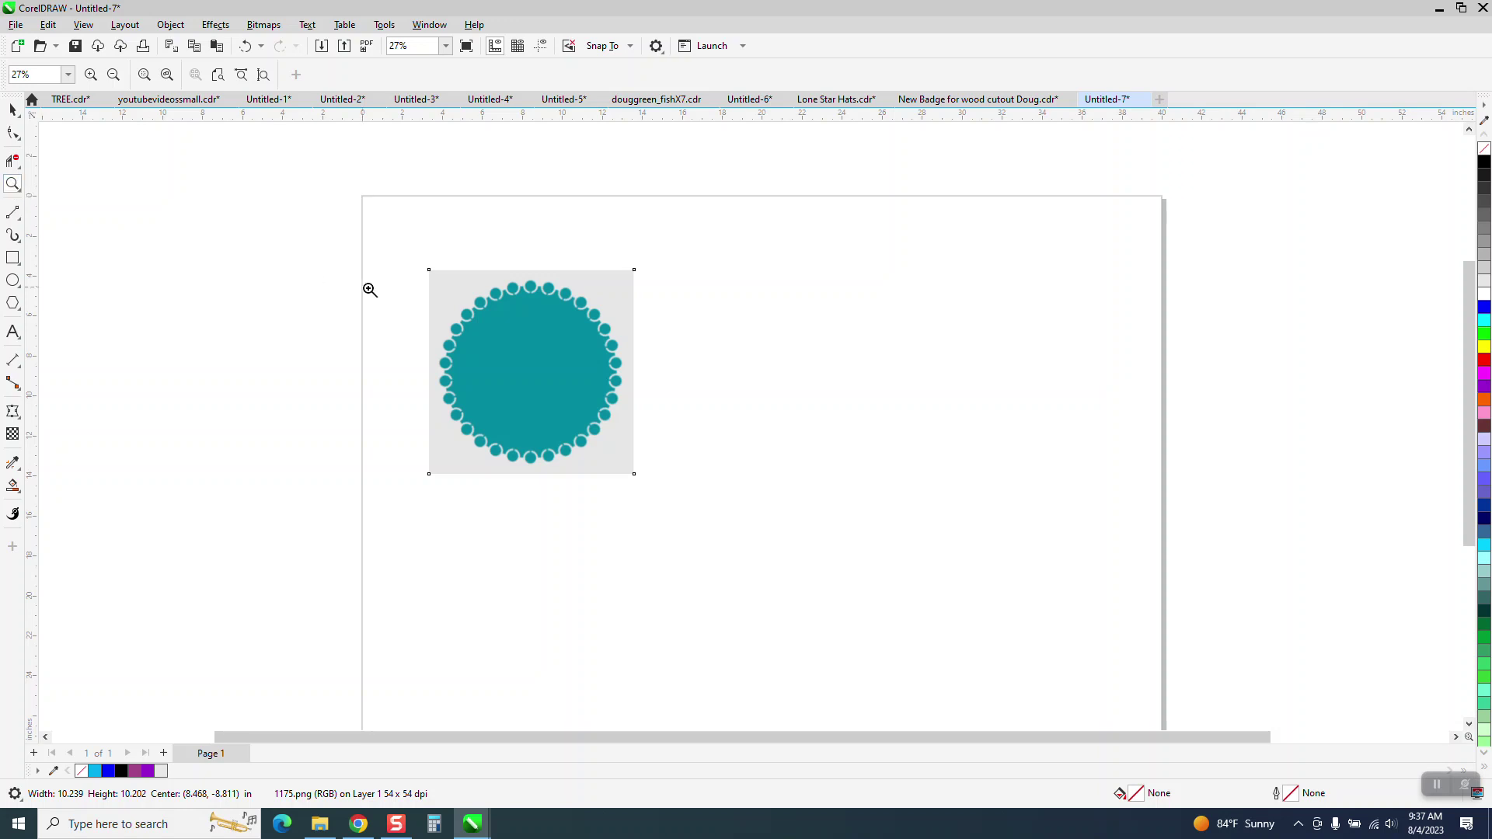
pyautogui.moveTo(463, 290); pyautogui.dragTo(653, 463)
pyautogui.rightClick(322, 330)
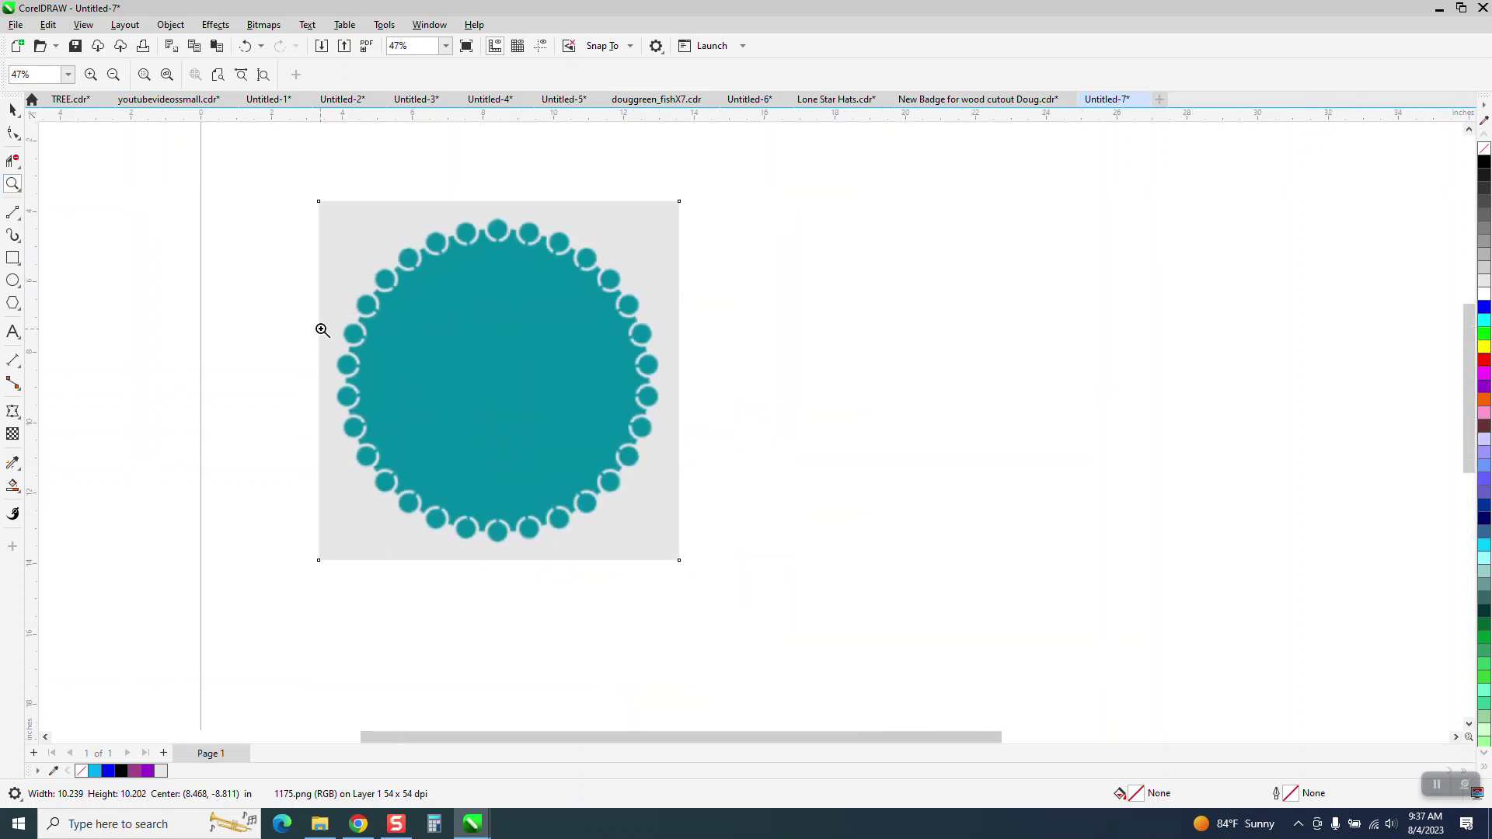
pyautogui.scroll(-2, 323, 330)
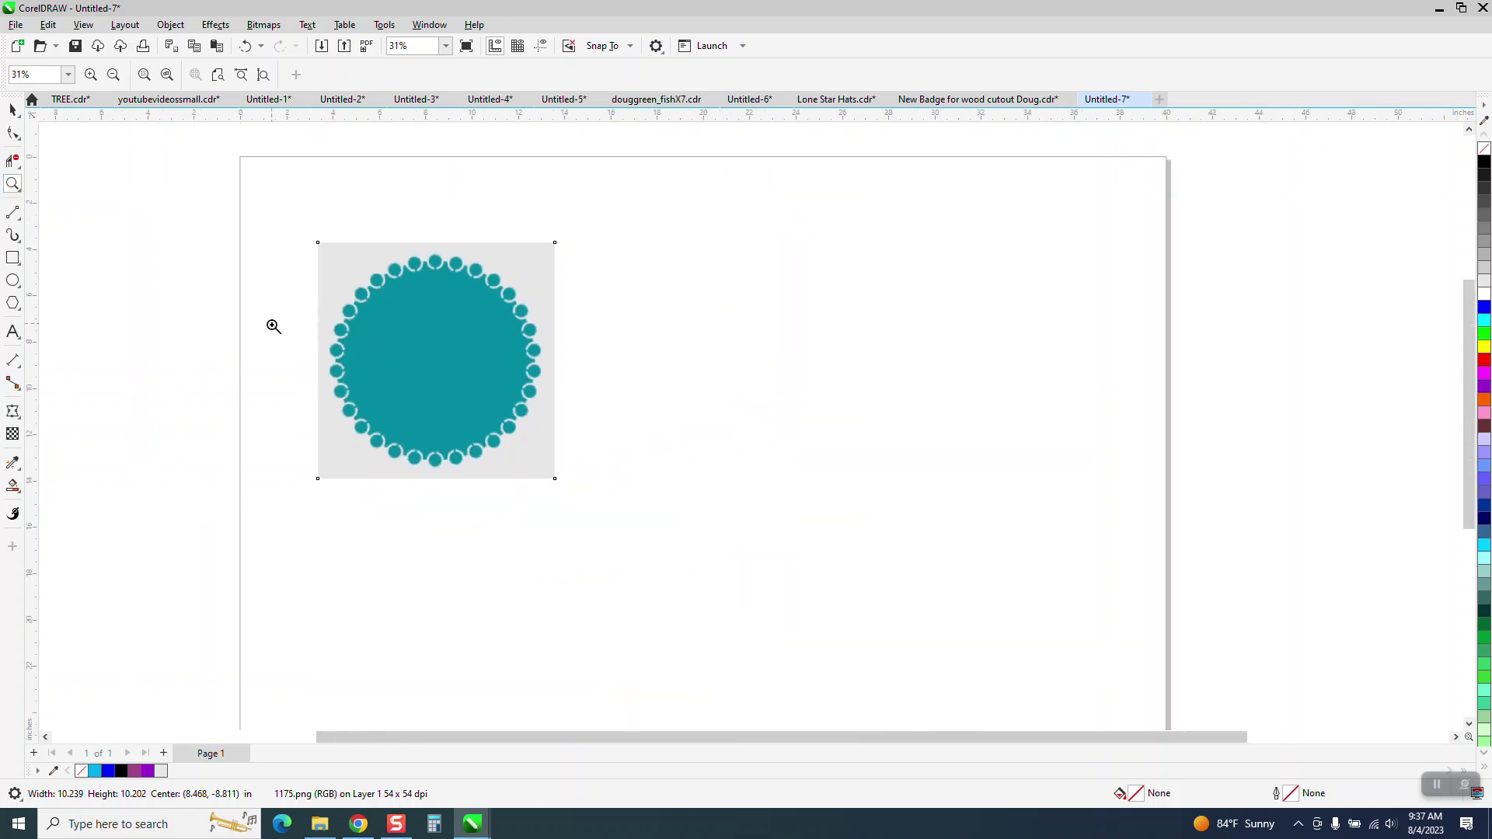
pyautogui.click(13, 281)
# Draw a 10.908-inch circle beside the reference and a small 0.906-inch circle centred on the page
pyautogui.moveTo(901, 396); pyautogui.dragTo(660, 602)
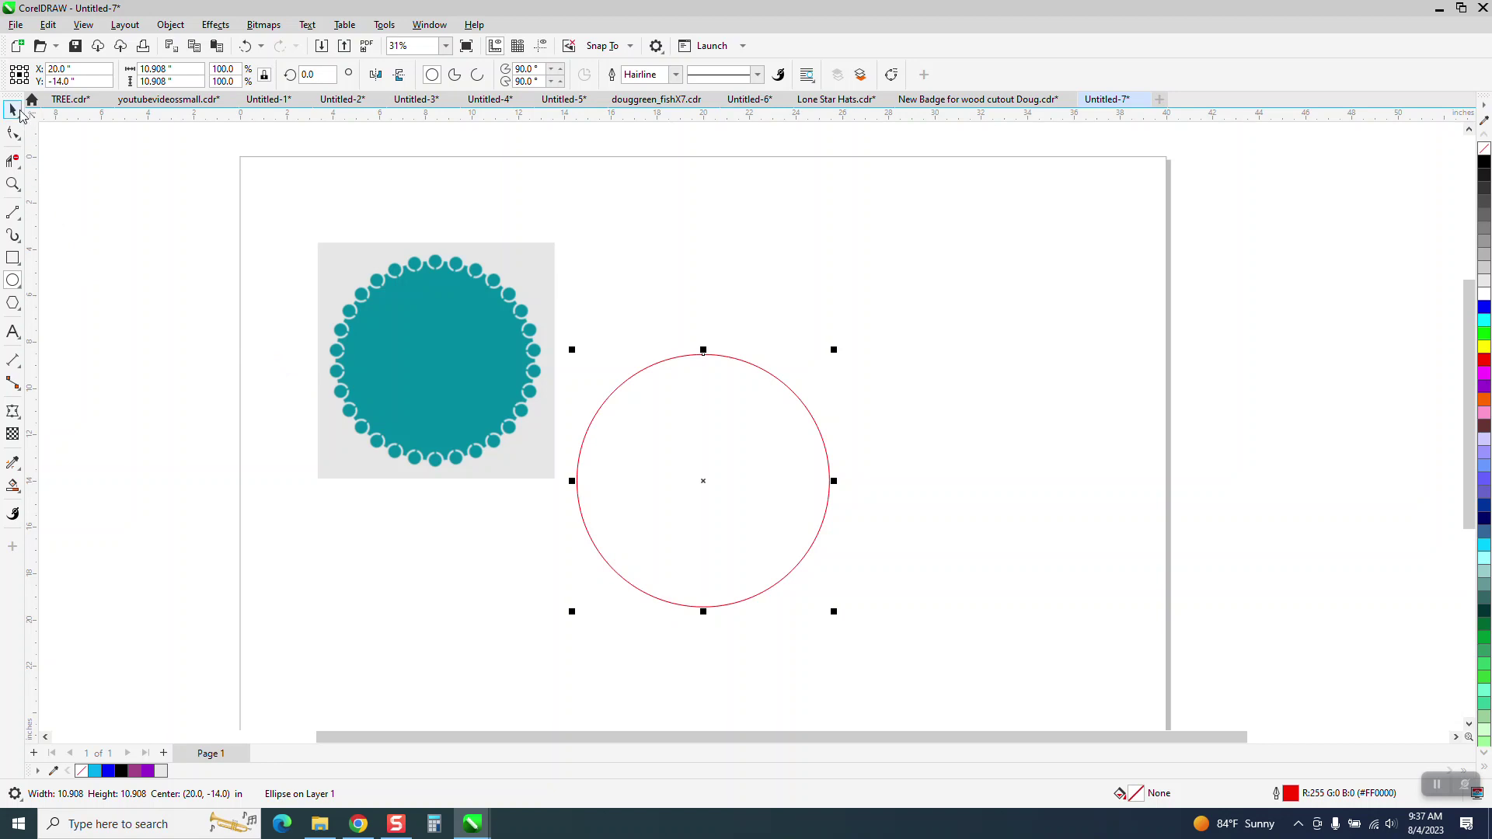
pyautogui.click(14, 110)
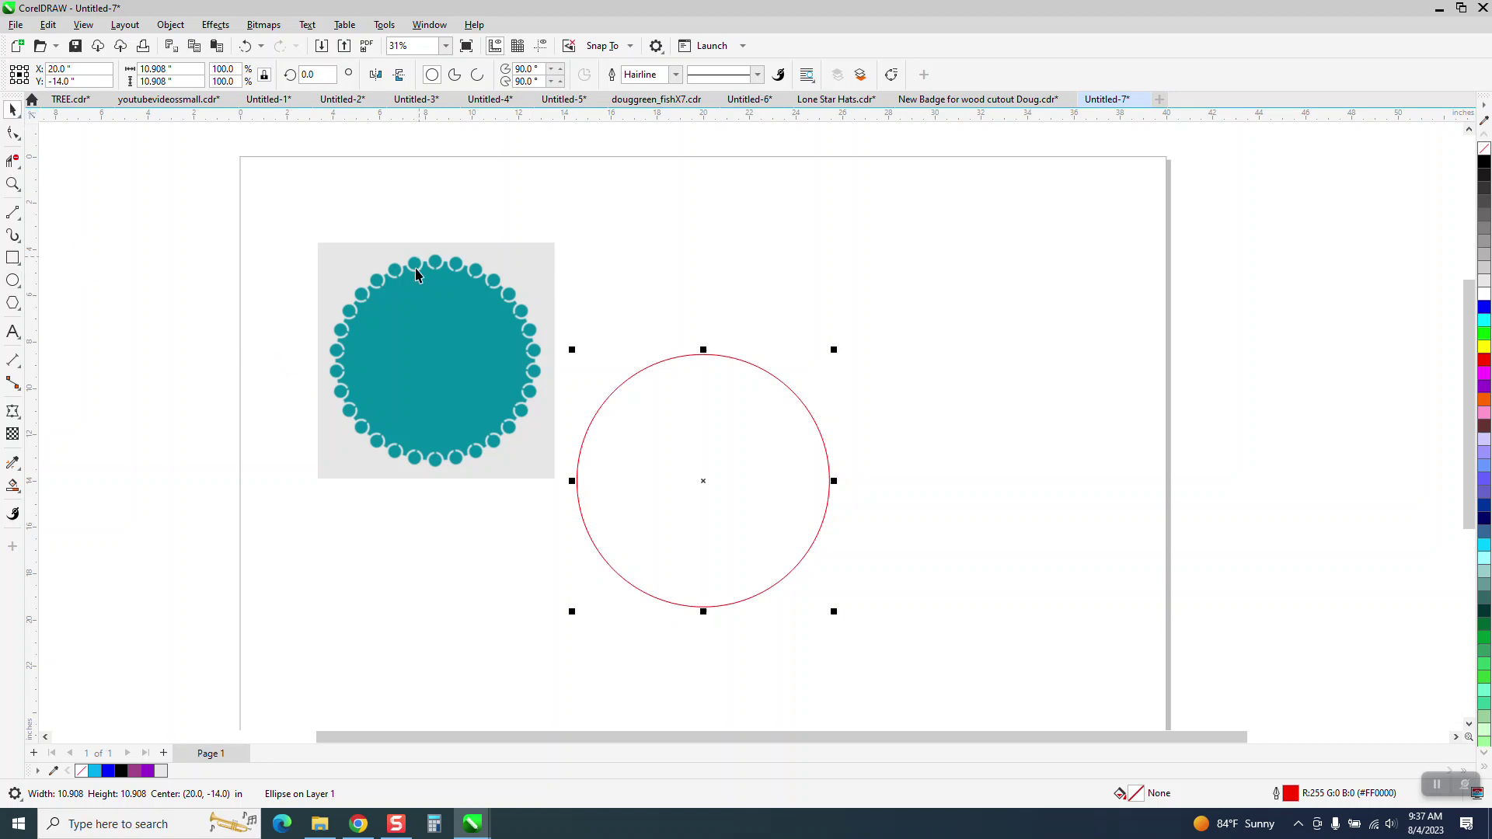
pyautogui.click(13, 280)
pyautogui.moveTo(182, 308)
pyautogui.mouseDown()
pyautogui.moveTo(160, 332)
pyautogui.moveTo(178, 332)
pyautogui.mouseUp()
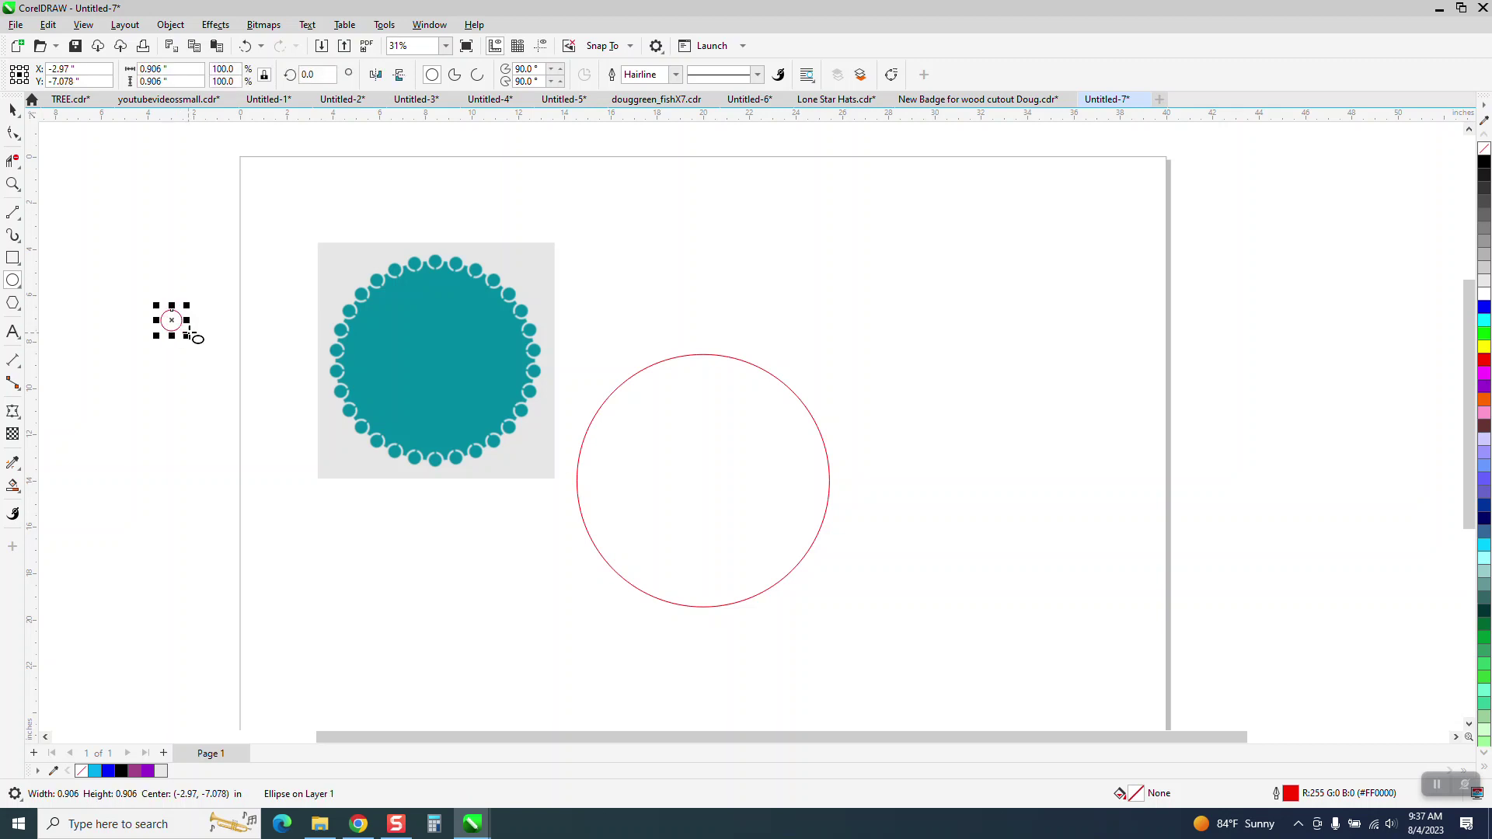
pyautogui.press('p')
pyautogui.click(12, 109)
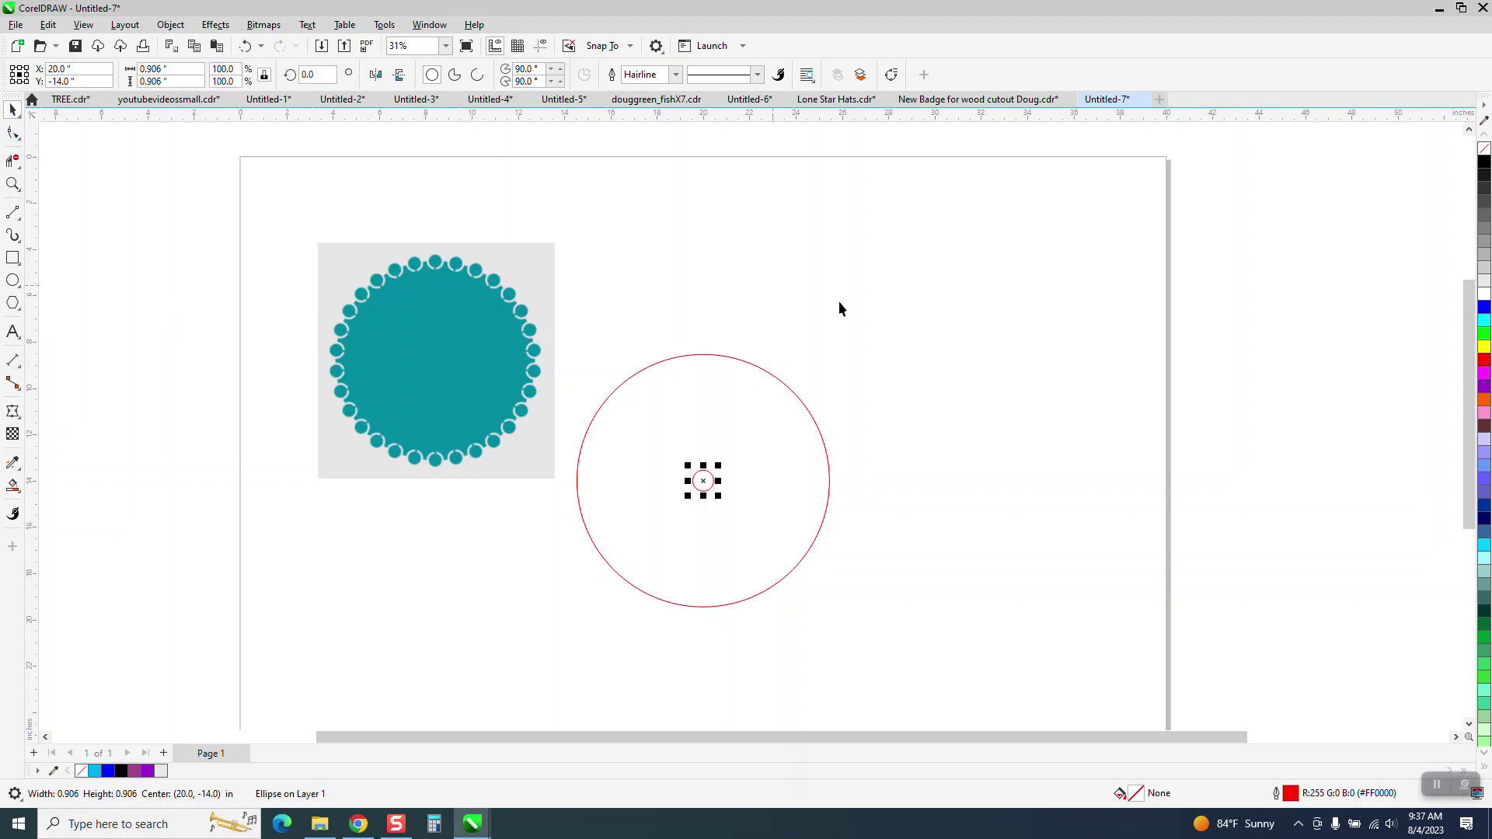
# Snap the small circle's centre onto the large circle's top point at 20.0, -8.546
pyautogui.moveTo(872, 303); pyautogui.dragTo(548, 653)
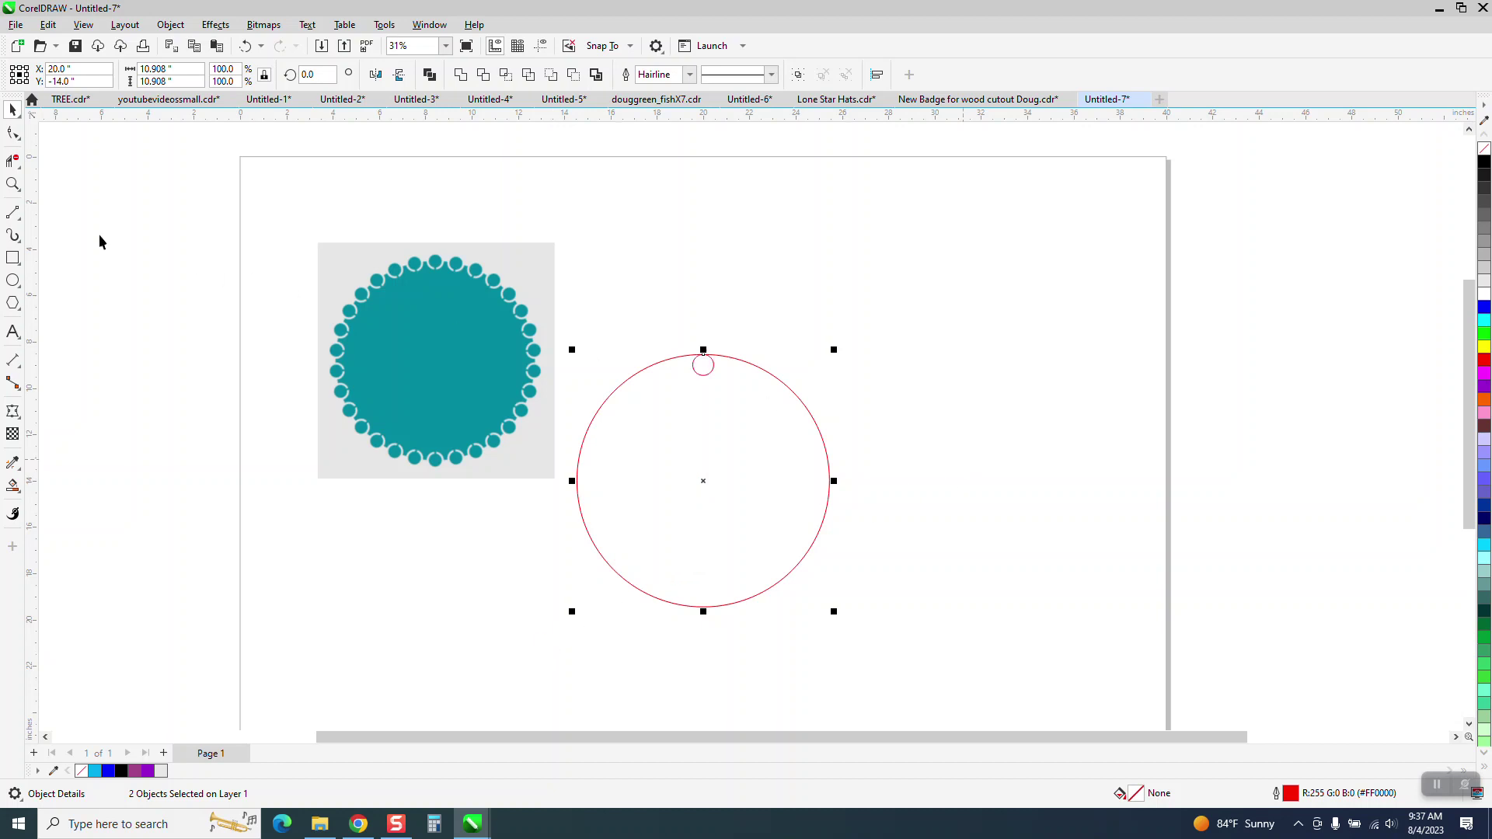
pyautogui.click(12, 185)
pyautogui.moveTo(645, 322); pyautogui.dragTo(940, 523)
pyautogui.click(12, 109)
pyautogui.click(457, 240)
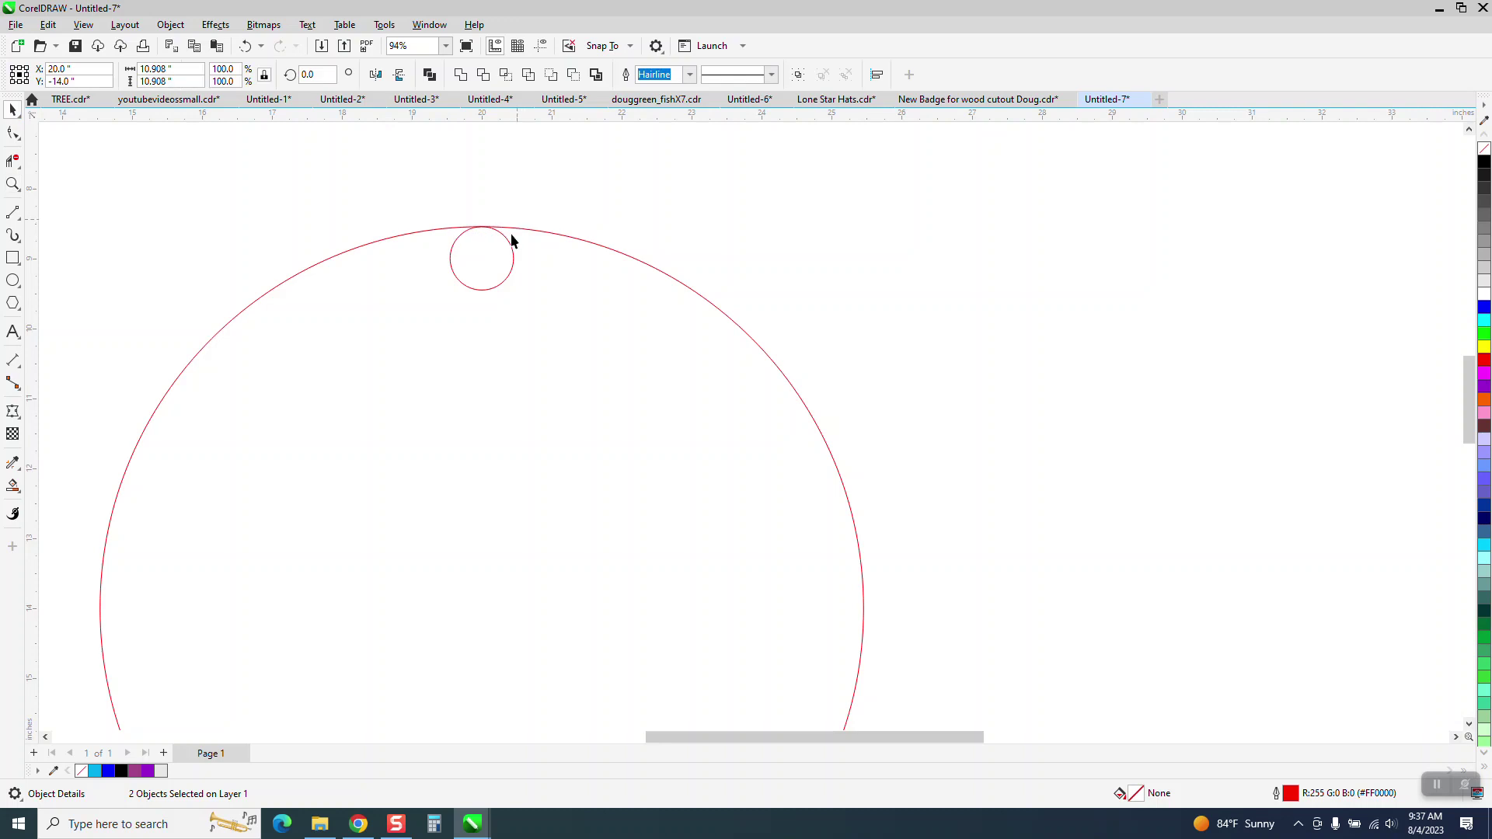
pyautogui.click(512, 261)
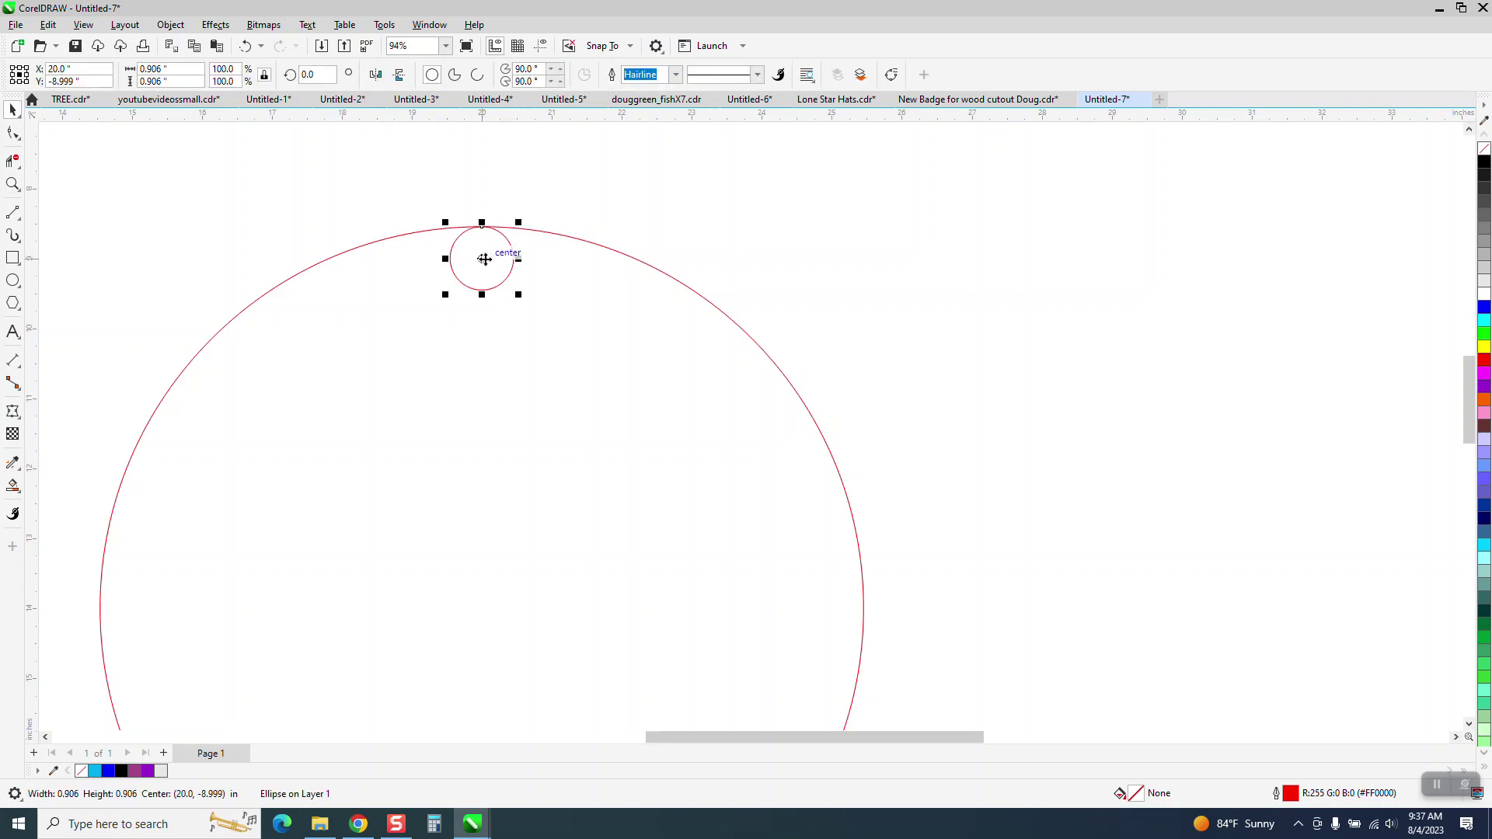
pyautogui.moveTo(484, 259); pyautogui.dragTo(482, 232)
pyautogui.scroll(-3, 548, 193)
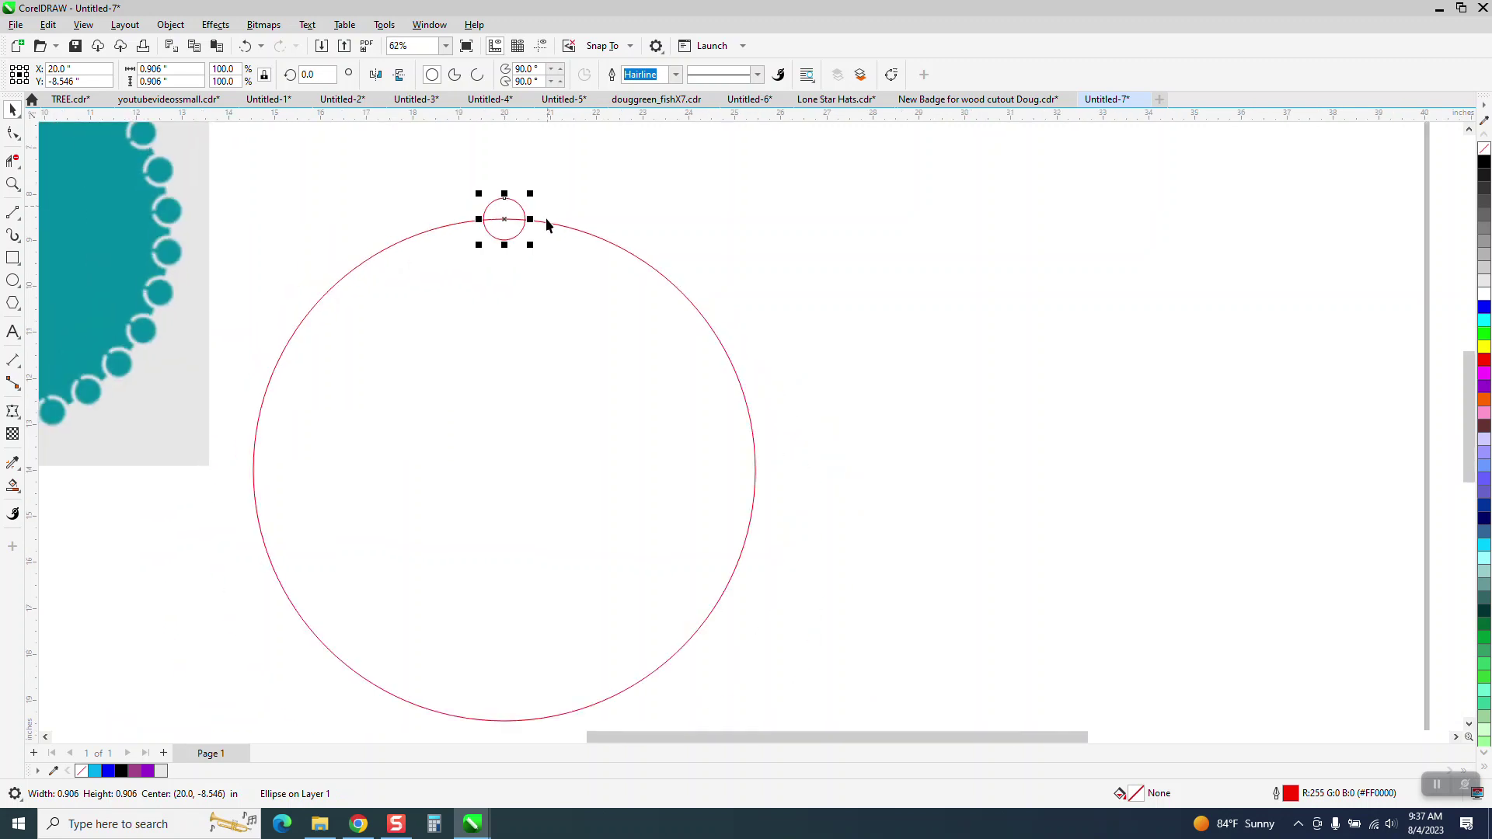
# Show guidelines and move the small circle's rotation centre to the large circle's centre
pyautogui.click(542, 46)
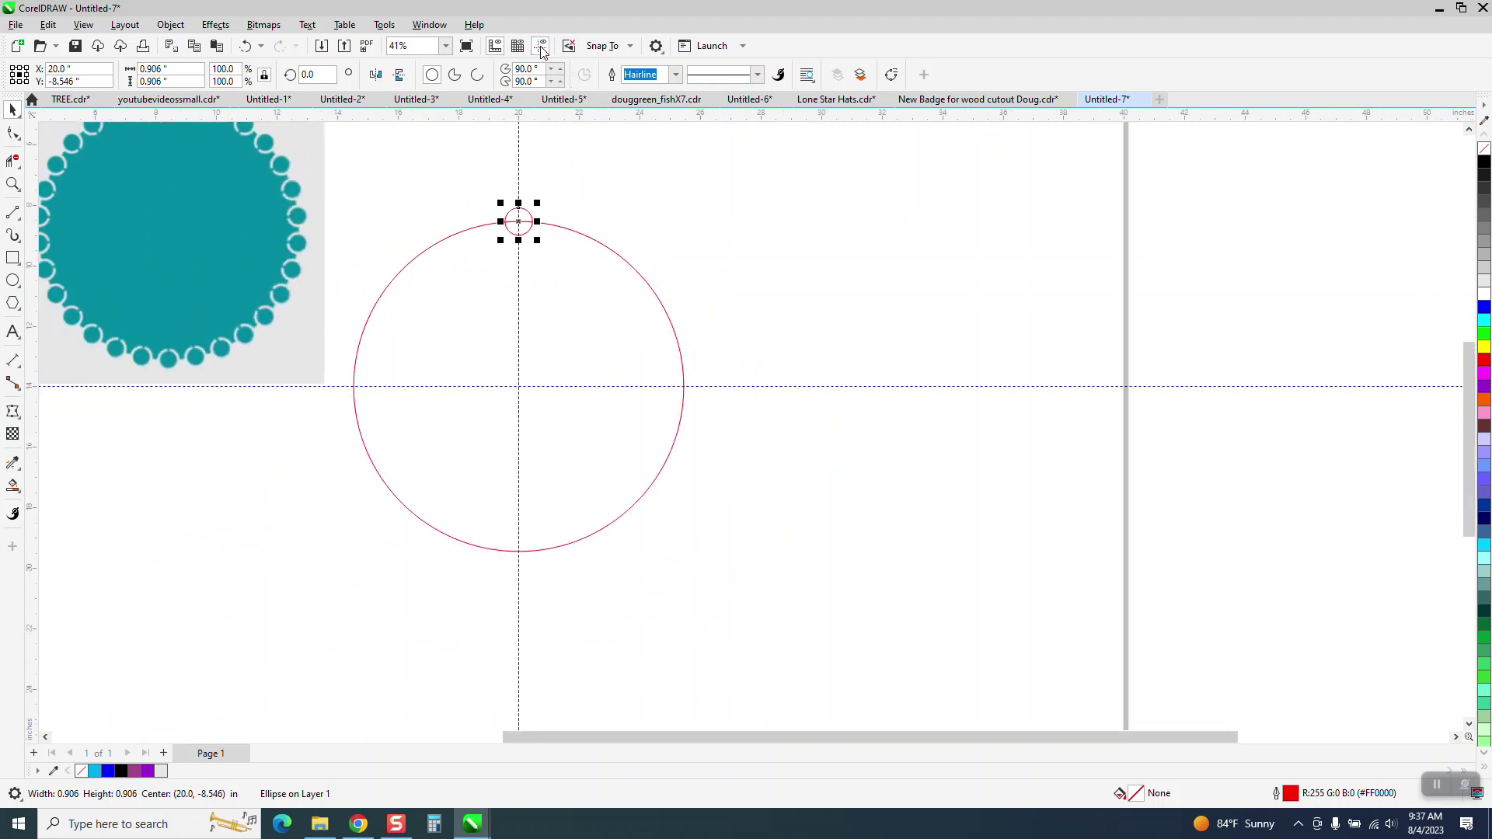
pyautogui.click(12, 184)
pyautogui.moveTo(417, 173); pyautogui.dragTo(609, 340)
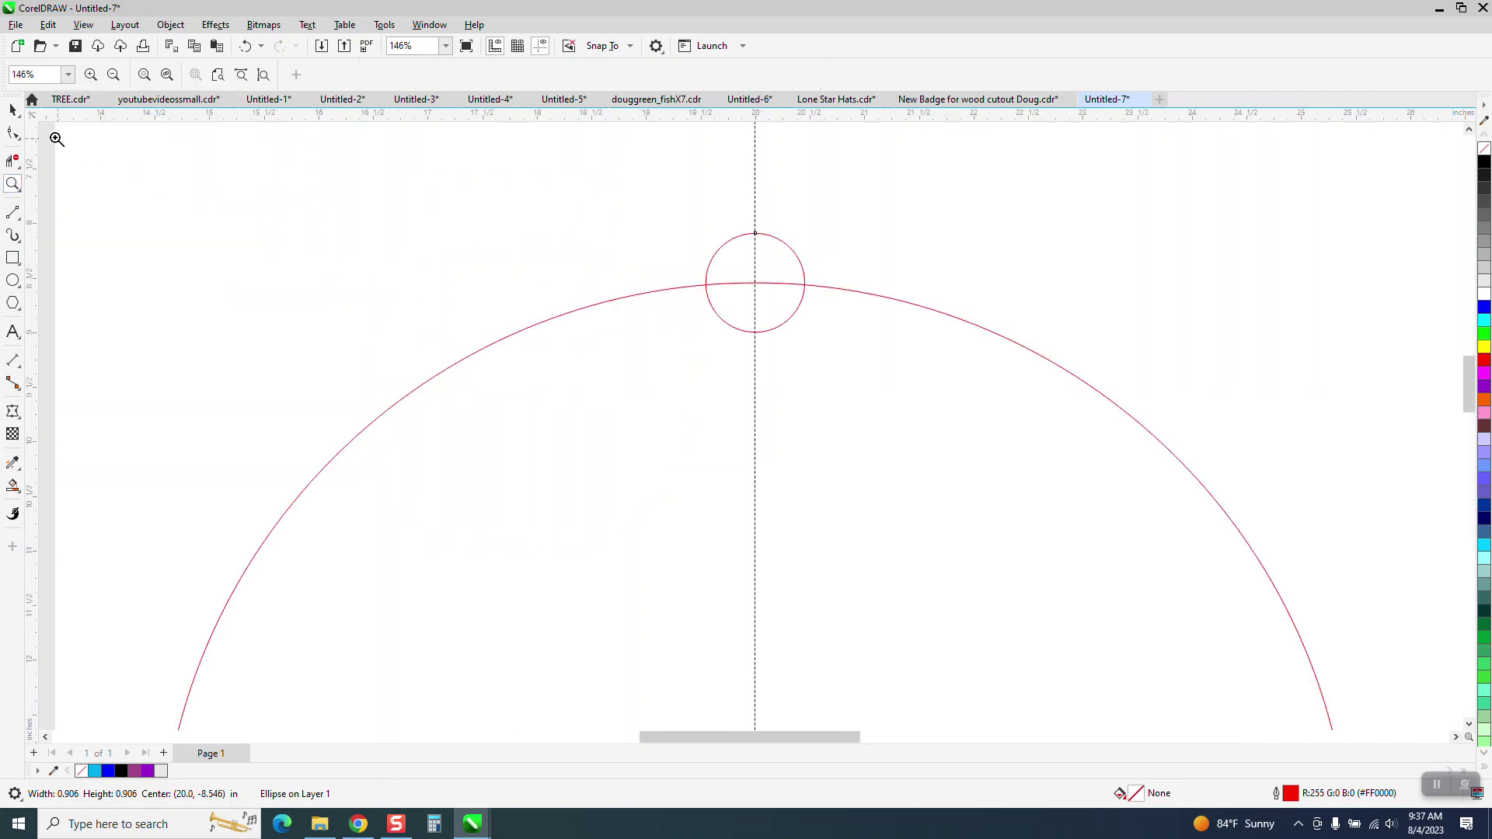
pyautogui.click(12, 109)
pyautogui.scroll(-2, 769, 237)
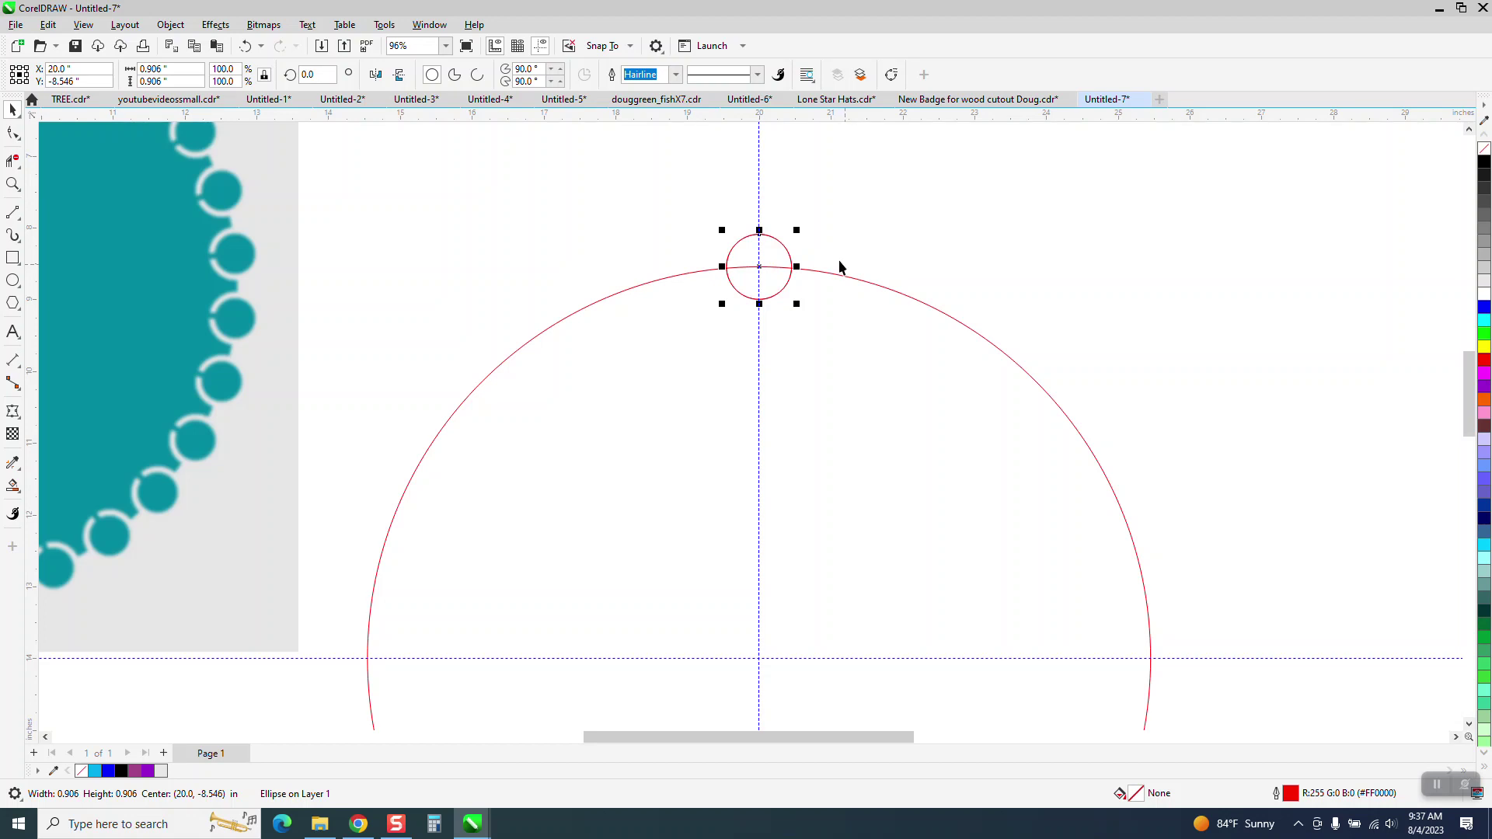
pyautogui.click(757, 272)
pyautogui.moveTo(751, 578); pyautogui.dragTo(759, 652)
pyautogui.click(779, 251)
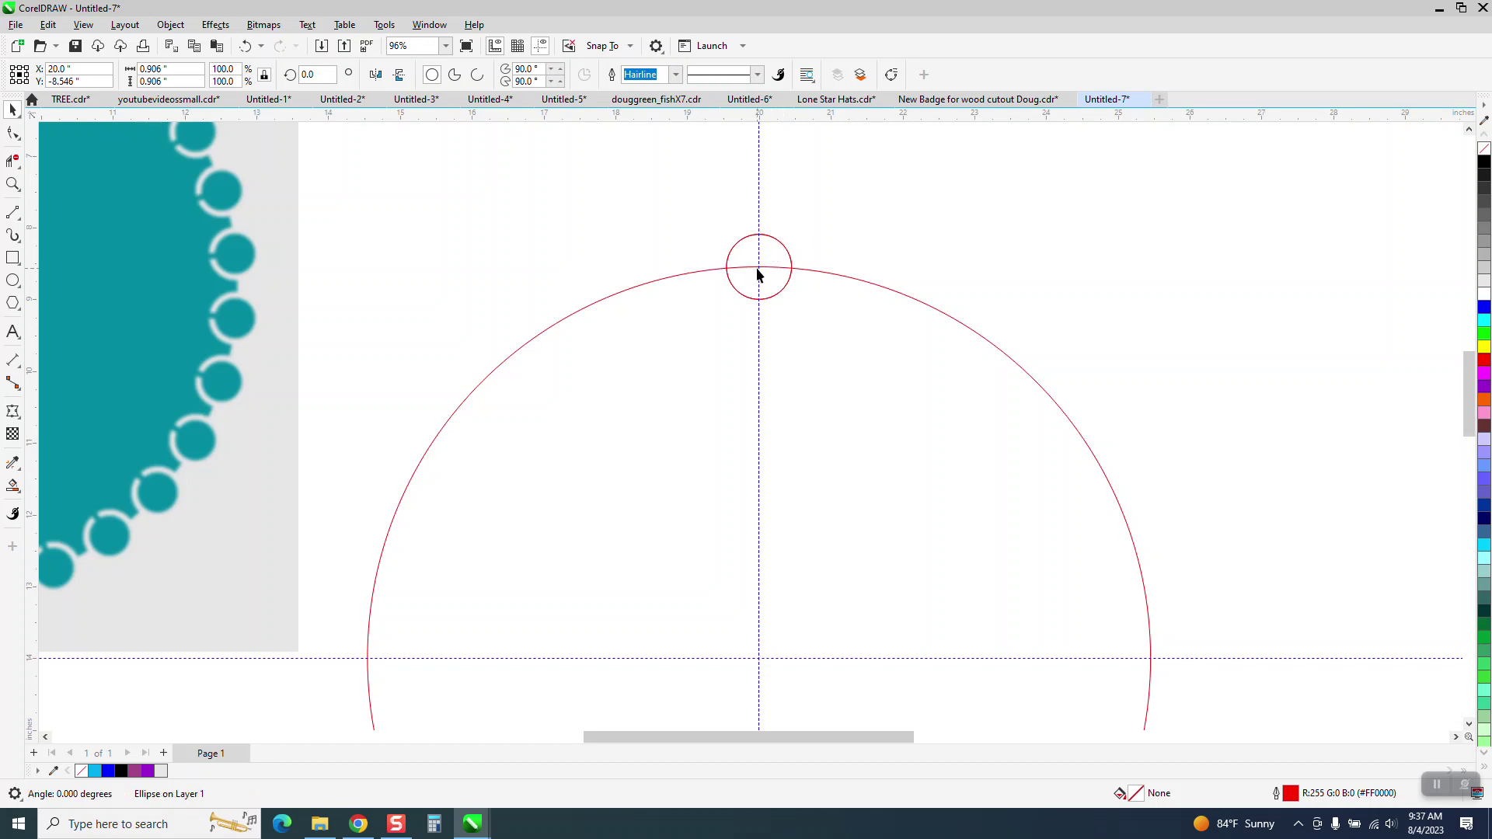
pyautogui.moveTo(759, 273); pyautogui.dragTo(760, 275)
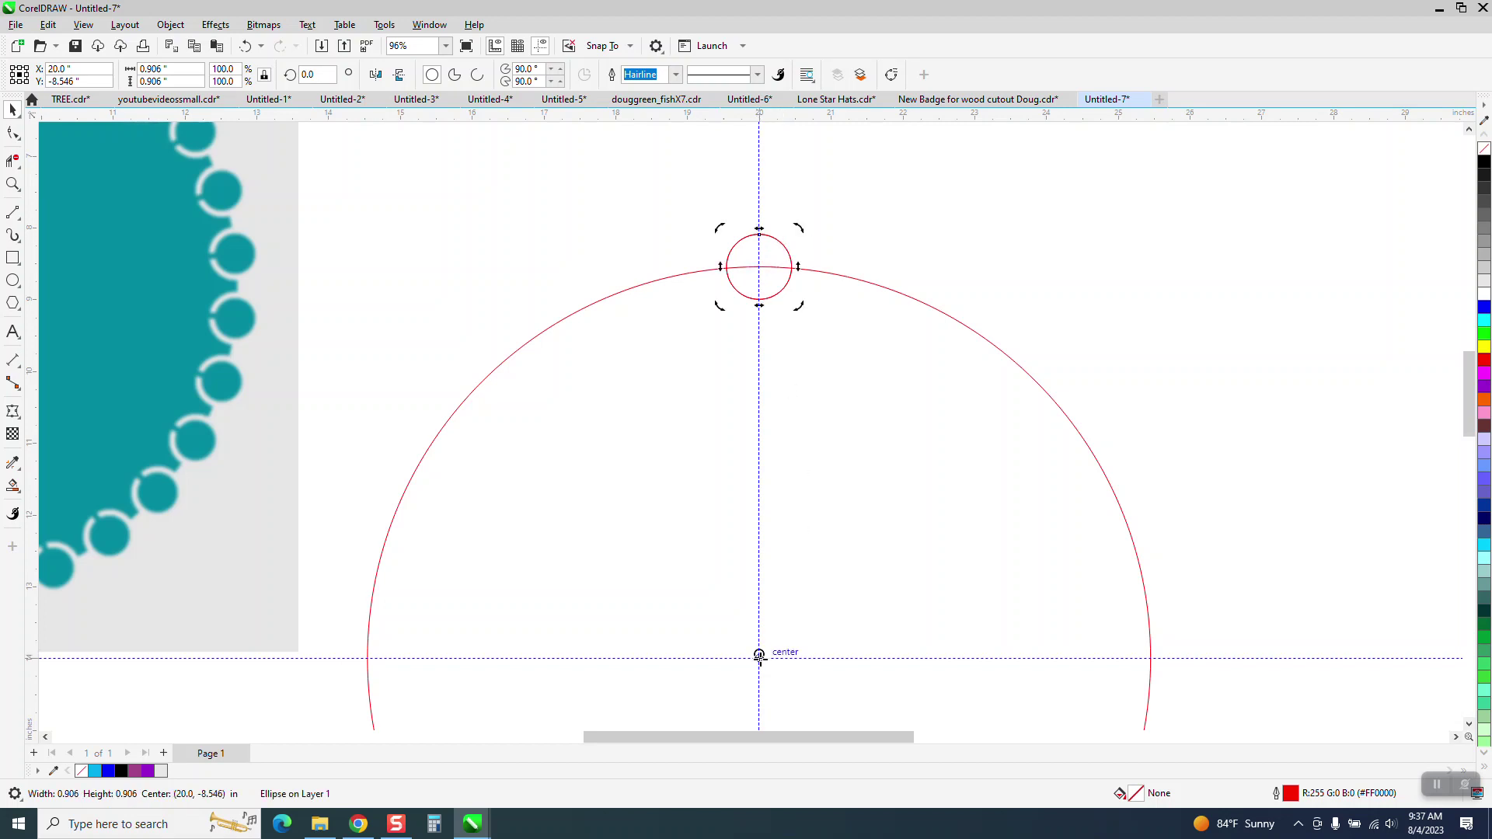
# Add a copy of the small circle rotated 12° around the large circle
pyautogui.moveTo(808, 230); pyautogui.dragTo(768, 260)
pyautogui.write('12')
pyautogui.press('Return')
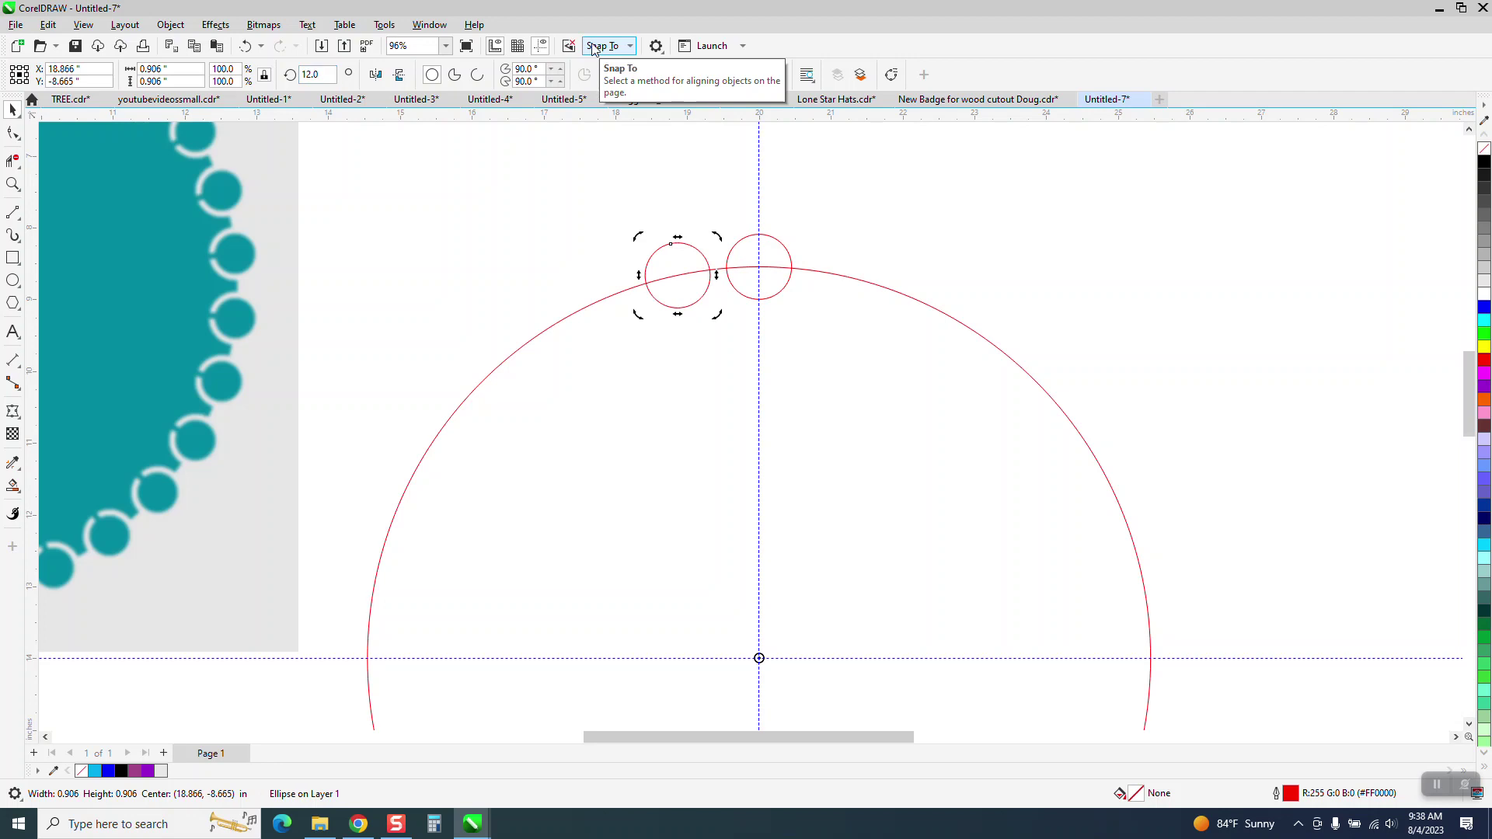
# Add a copy rotated to 24°, then repeat with Ctrl+R until small circles ring the whole large circle
pyautogui.scroll(-3, 1244, 338)
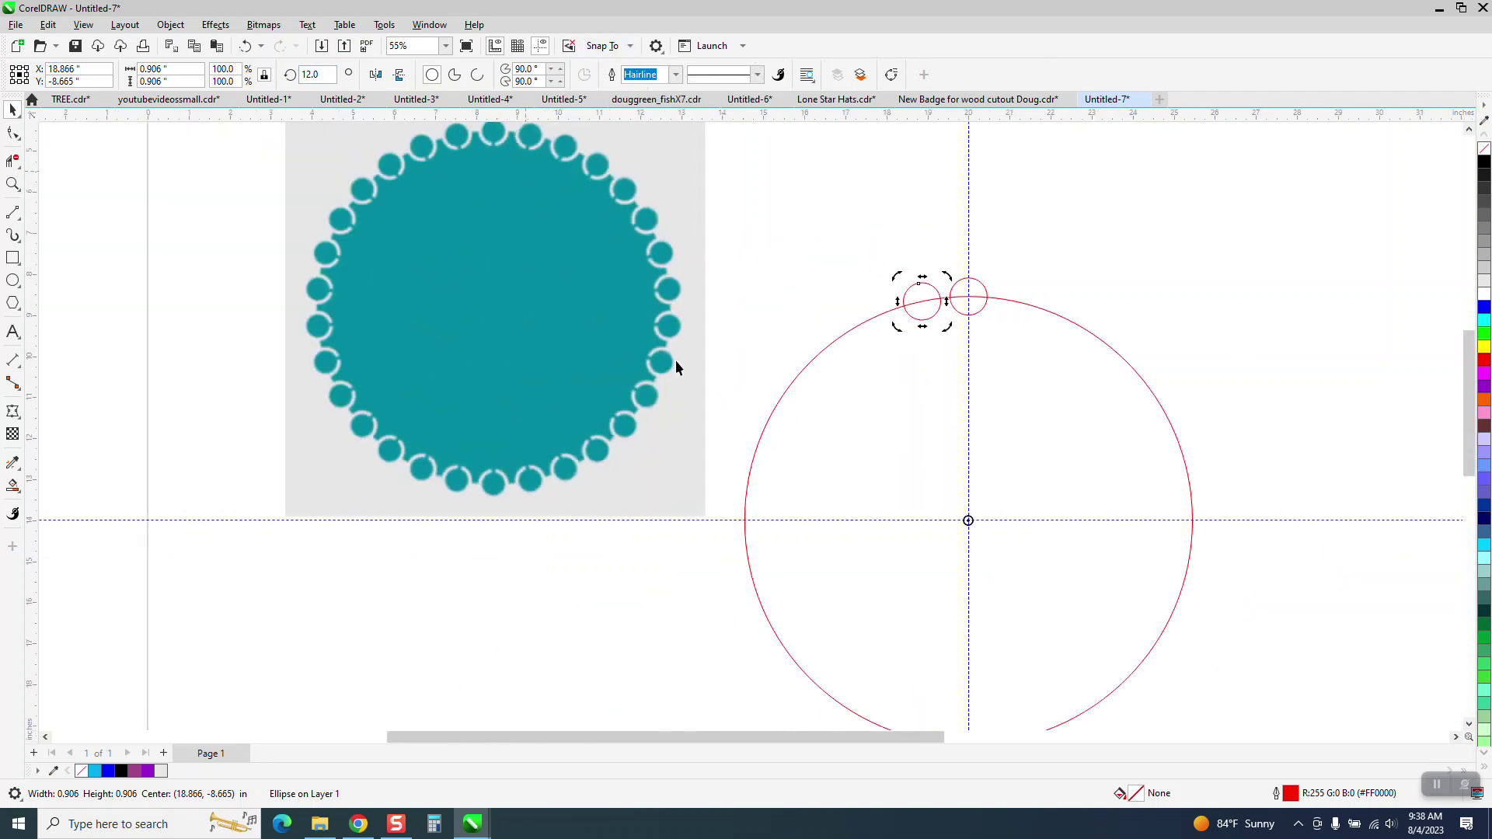
pyautogui.scroll(-2, 529, 276)
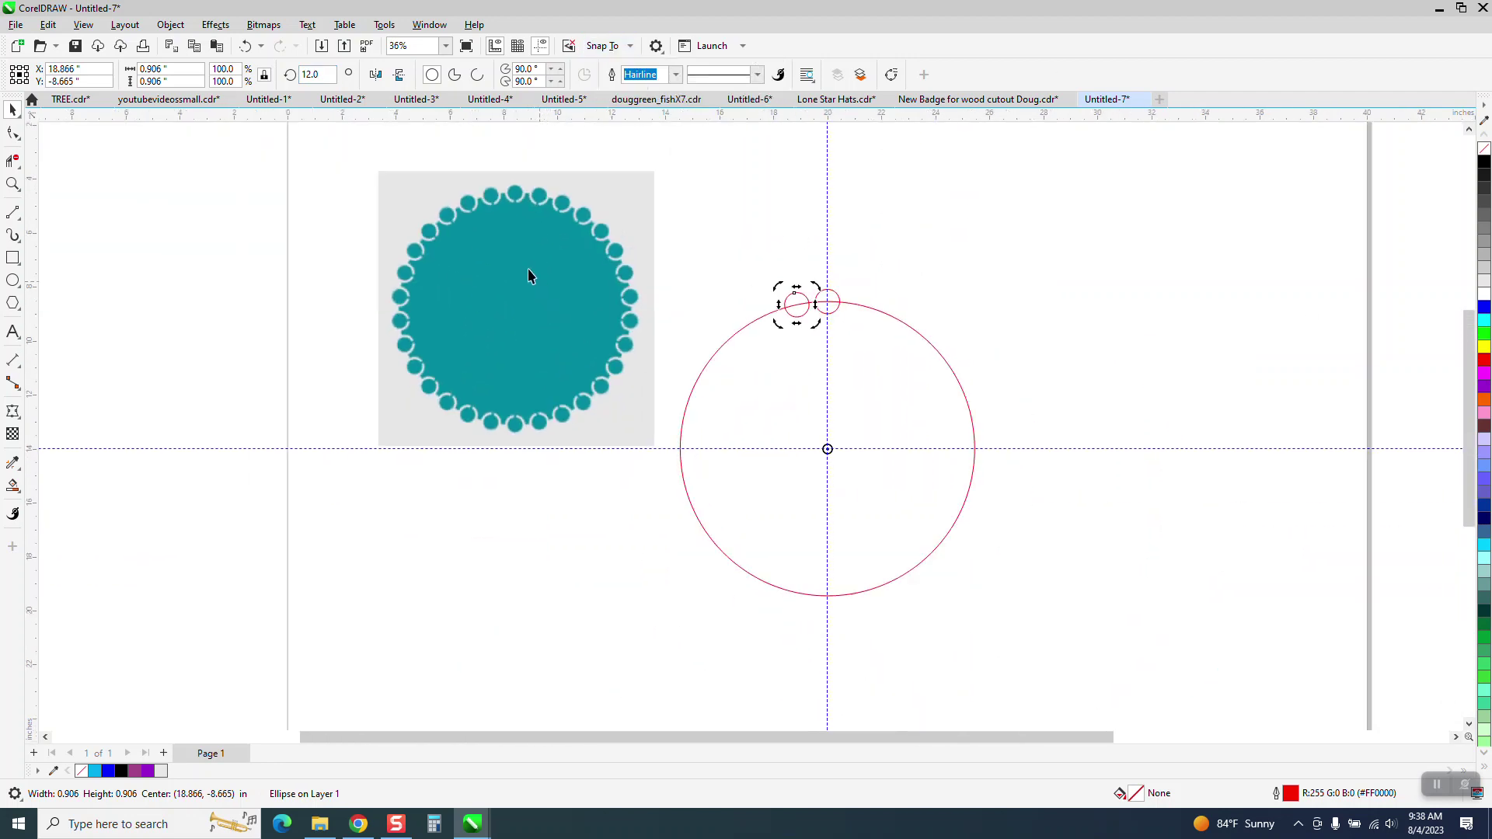
pyautogui.click(16, 183)
pyautogui.click(991, 522)
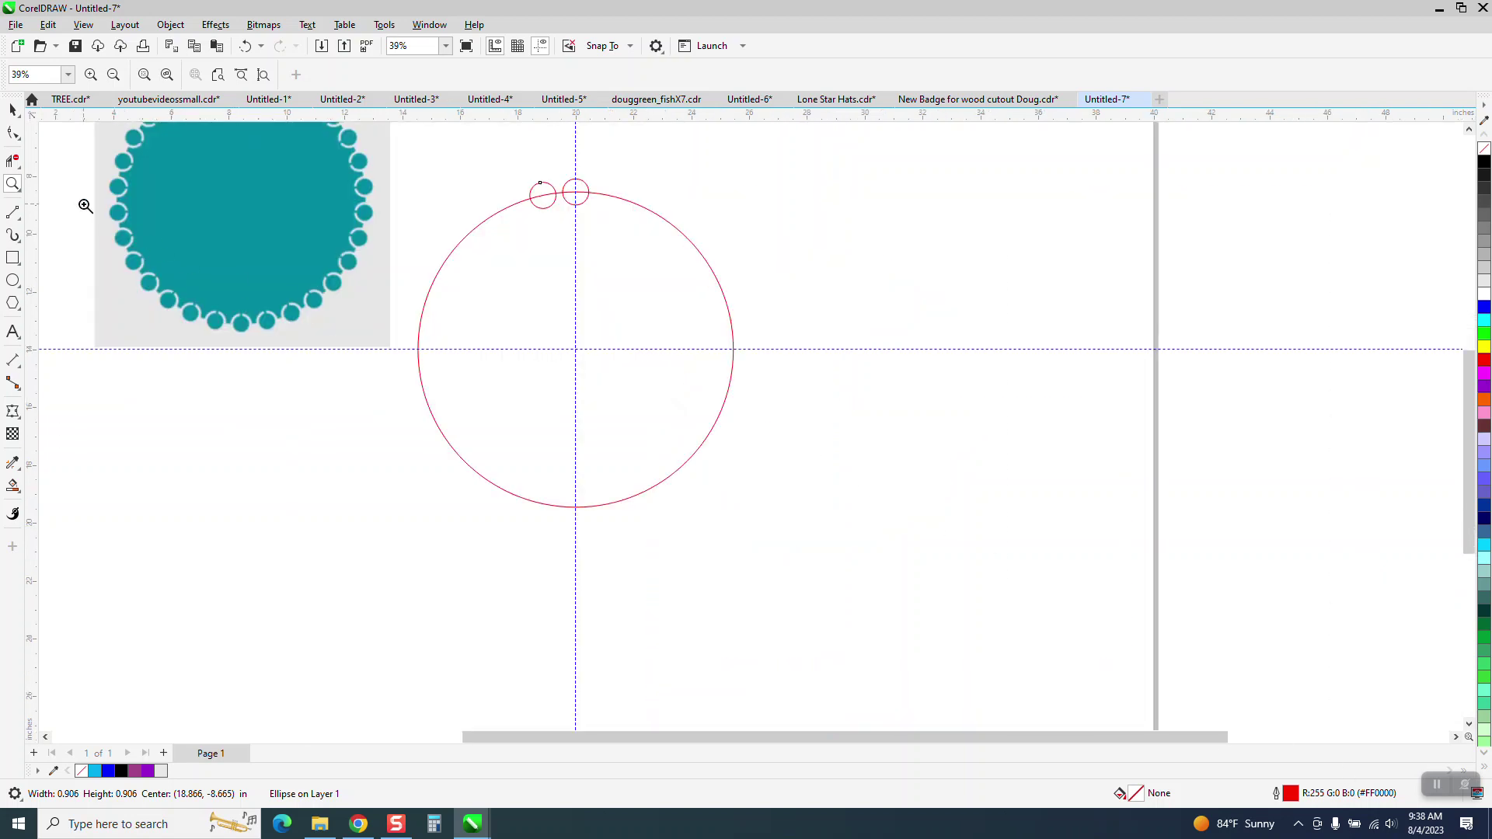
pyautogui.click(13, 110)
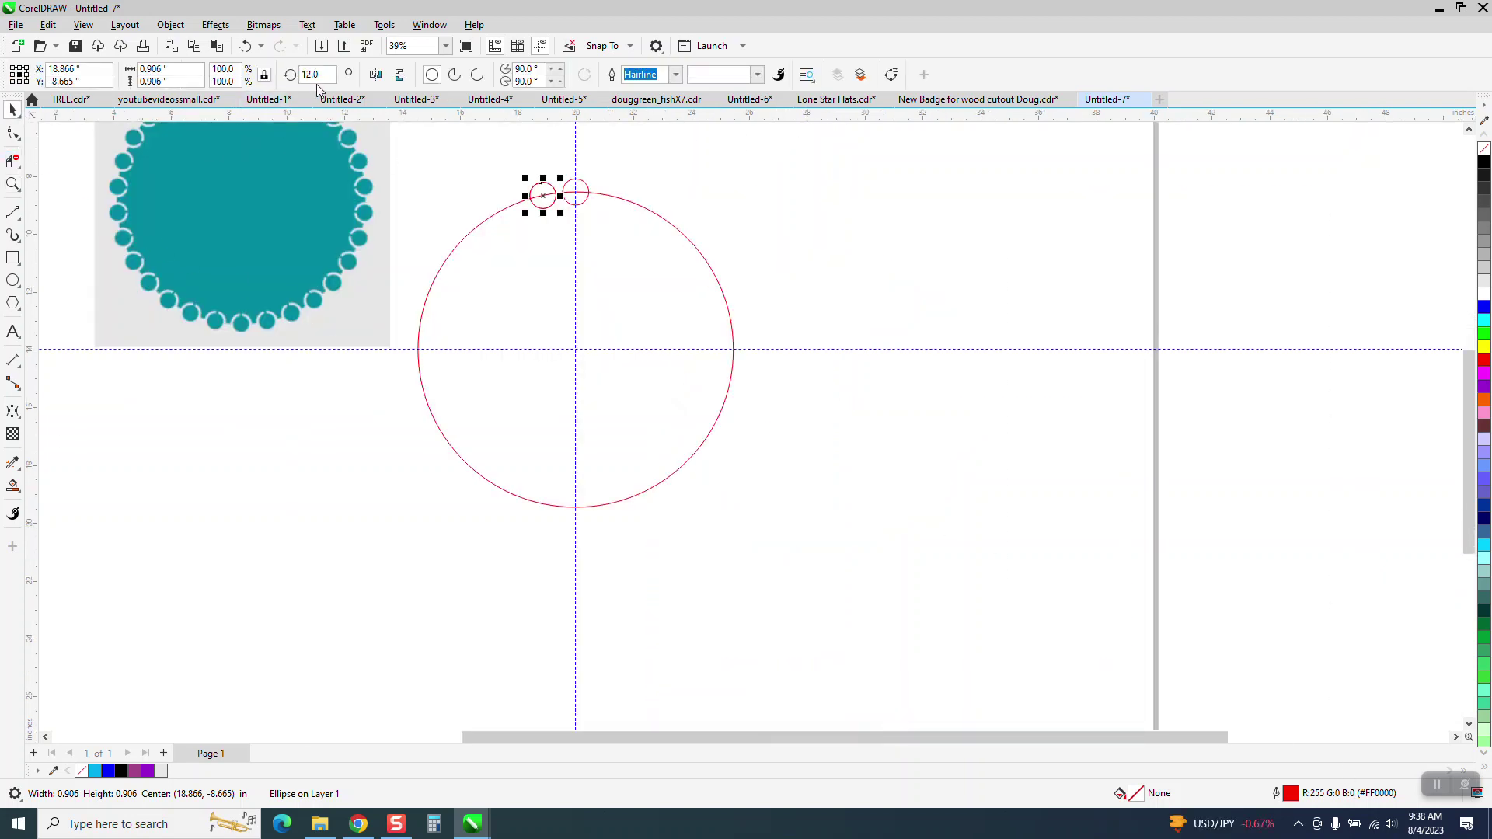
pyautogui.write('24')
pyautogui.press('Return')
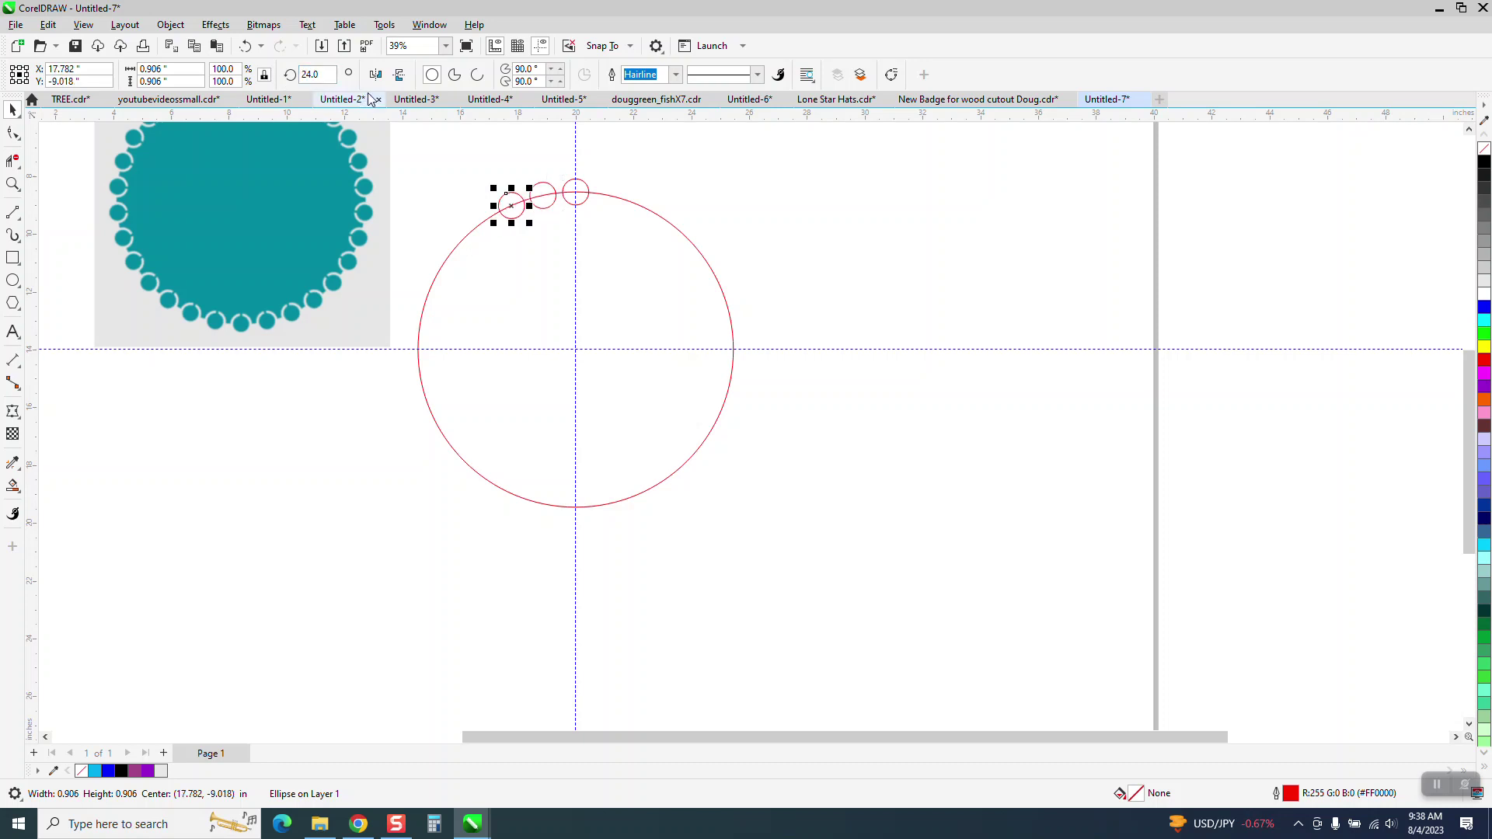
pyautogui.hotkey('ctrl', 'r')
pyautogui.hotkey('ctrl', 'r')
pyautogui.hotkey('ctrl', 'r')
pyautogui.hotkey('ctrl', 'r')
pyautogui.hotkey('ctrl', 'r')
pyautogui.hotkey('ctrl', 'r')
pyautogui.hotkey('ctrl', 'r')
pyautogui.hotkey('ctrl', 'r')
pyautogui.hotkey('ctrl', 'r')
pyautogui.hotkey('ctrl', 'r')
pyautogui.hotkey('ctrl', 'r')
pyautogui.hotkey('ctrl', 'r')
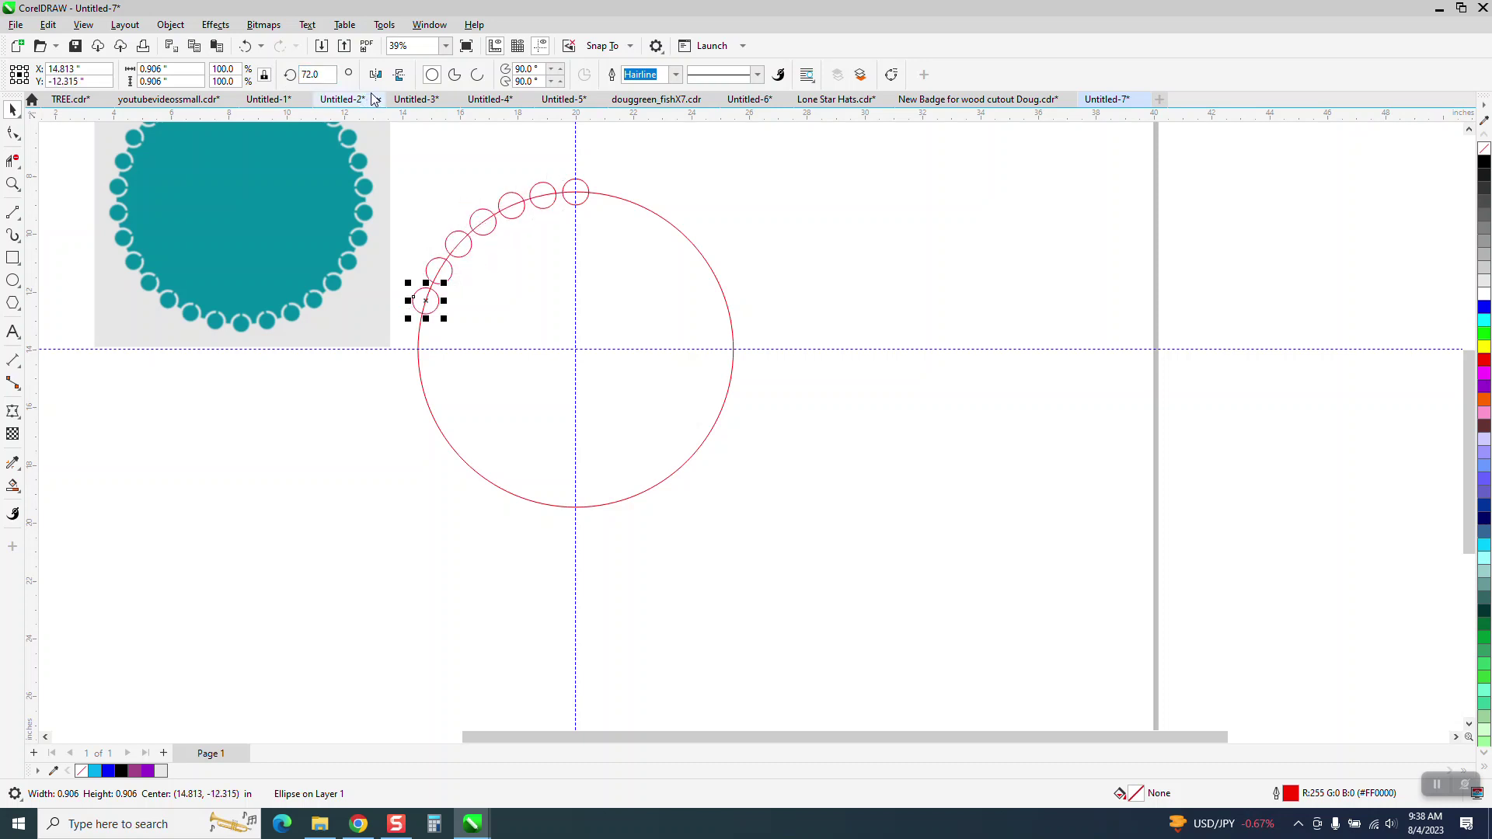
pyautogui.hotkey('ctrl', 'r')
pyautogui.hotkey('ctrl', 'r')
pyautogui.hotkey('ctrl', 'r')
pyautogui.hotkey('ctrl', 'r')
pyautogui.hotkey('ctrl', 'r')
pyautogui.hotkey('ctrl', 'r')
pyautogui.hotkey('ctrl', 'r')
pyautogui.hotkey('ctrl', 'r')
pyautogui.hotkey('ctrl', 'r')
pyautogui.hotkey('ctrl', 'r')
pyautogui.hotkey('ctrl', 'r')
pyautogui.hotkey('ctrl', 'r')
pyautogui.click(375, 99)
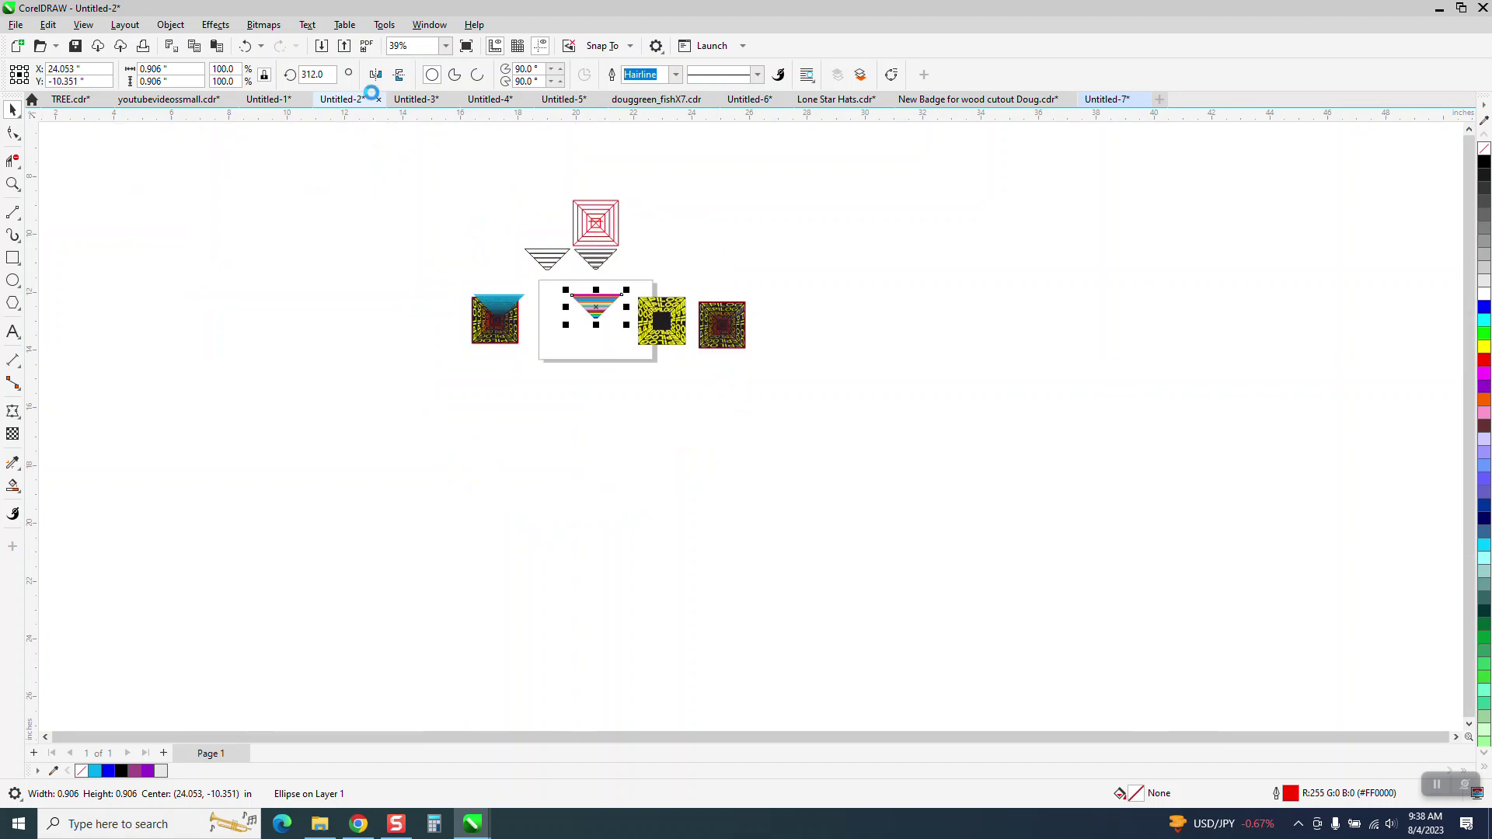
pyautogui.click(1108, 99)
pyautogui.hotkey('ctrl', 'r')
pyautogui.hotkey('ctrl', 'r')
pyautogui.hotkey('ctrl', 'r')
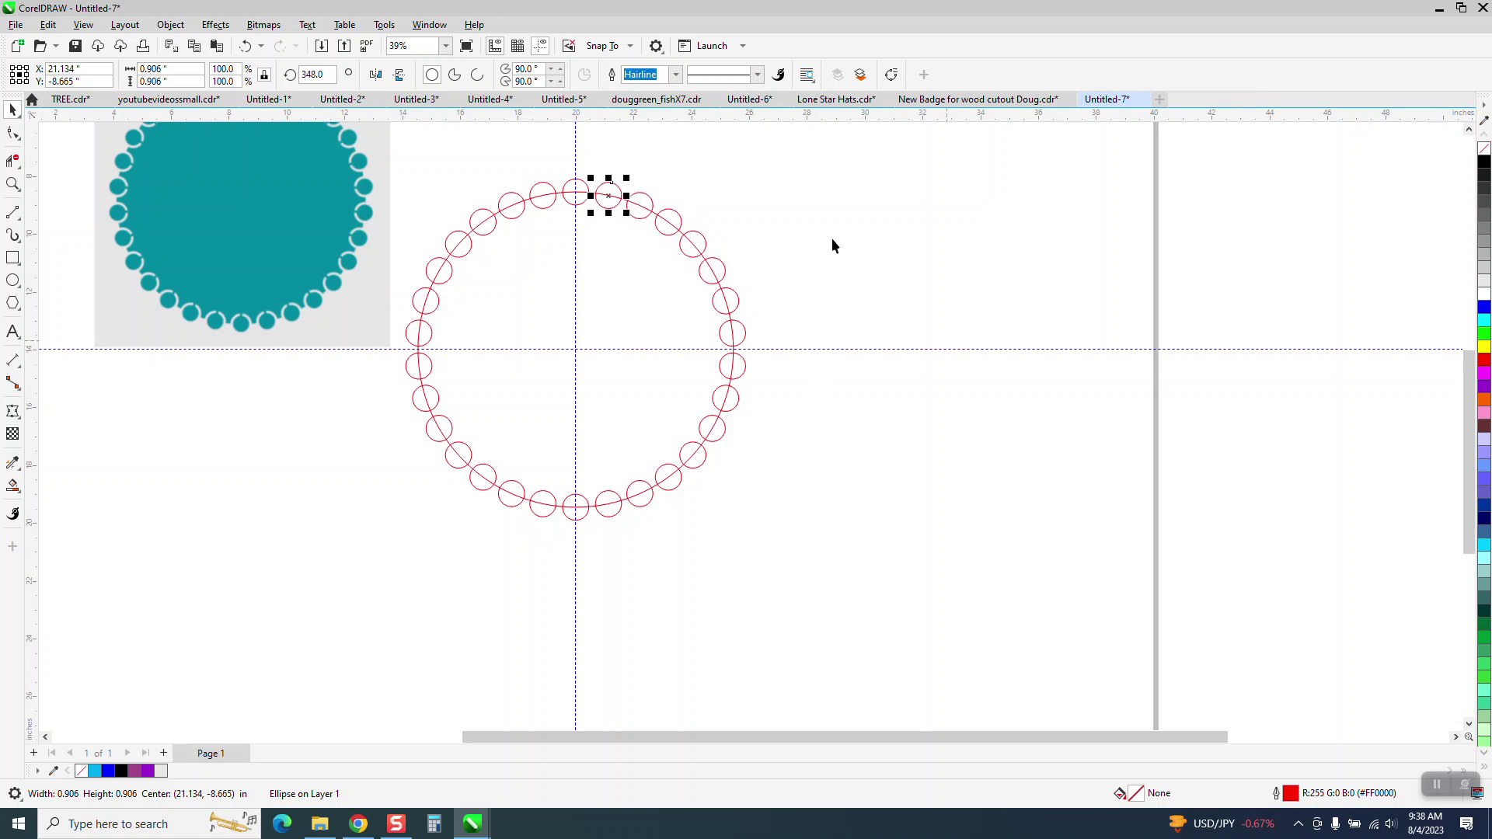
# Hide the guidelines and move the teal reference image further left
pyautogui.click(540, 47)
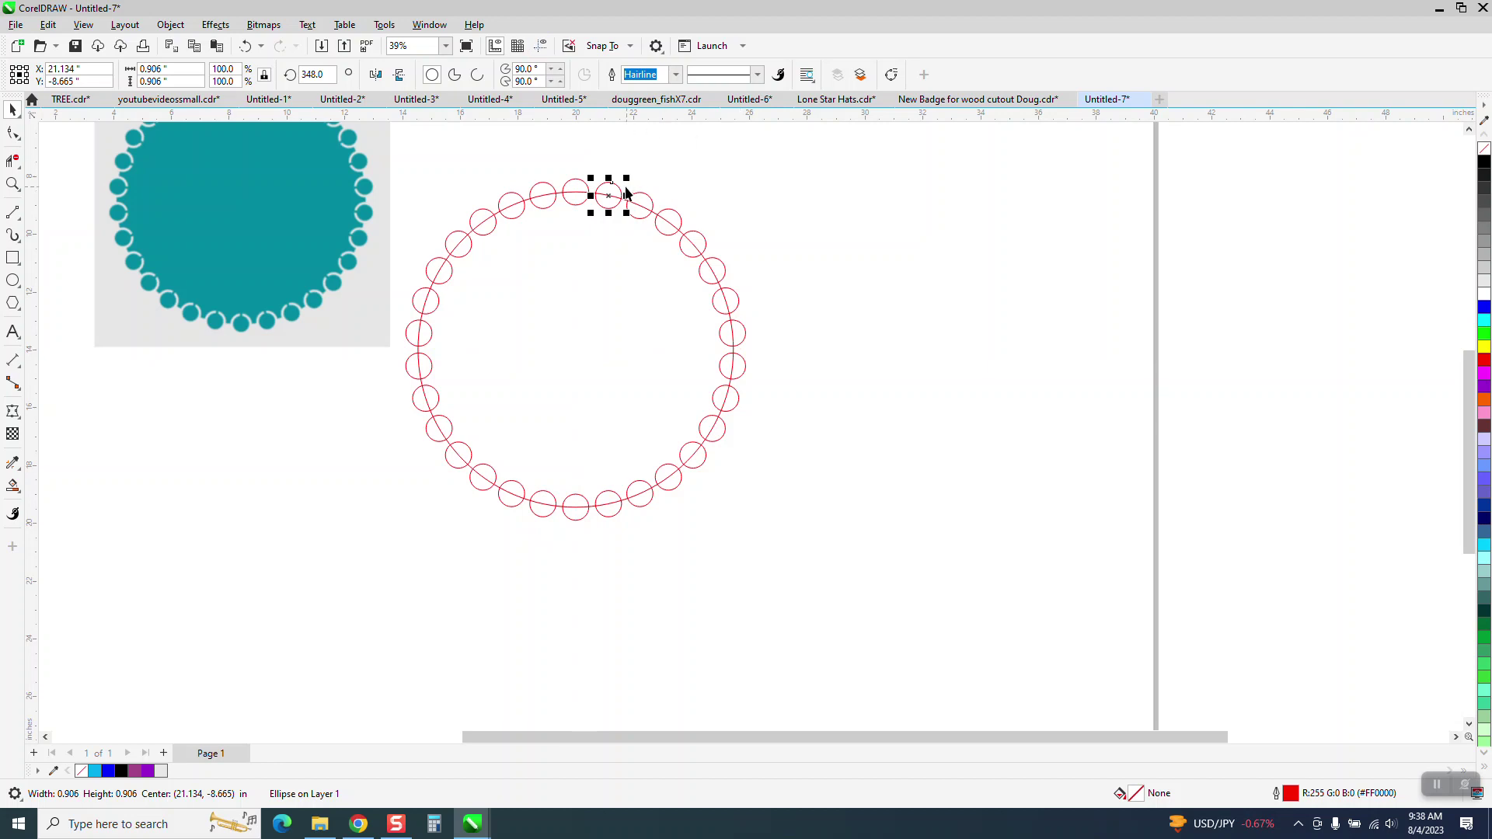
pyautogui.scroll(-1, 611, 193)
pyautogui.moveTo(412, 217); pyautogui.dragTo(327, 230)
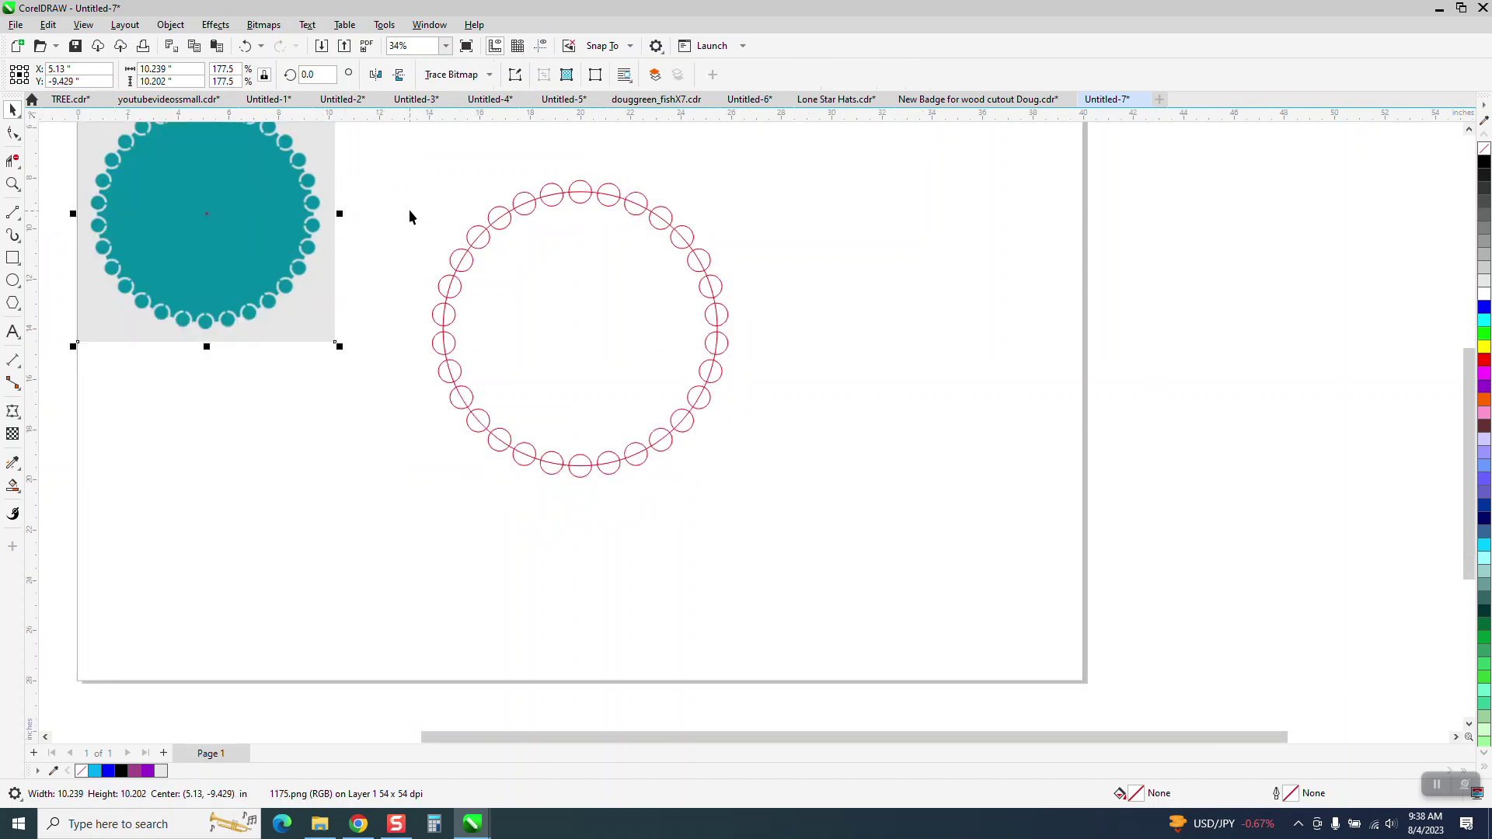
# Select all 31 ring objects, try welding them, then undo the weld
pyautogui.moveTo(395, 167); pyautogui.dragTo(758, 473)
pyautogui.moveTo(829, 570); pyautogui.dragTo(830, 570)
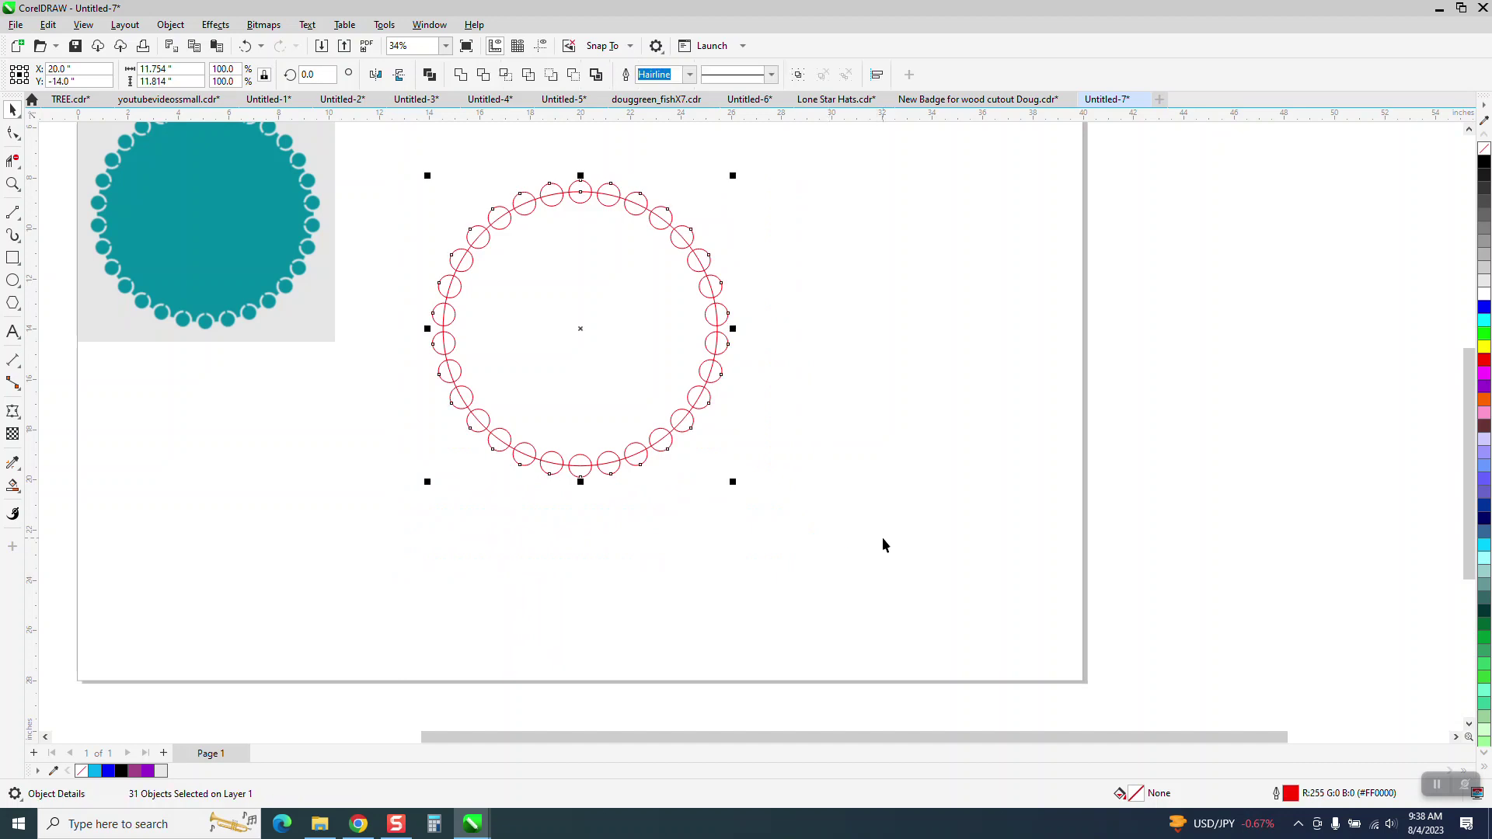
pyautogui.click(578, 77)
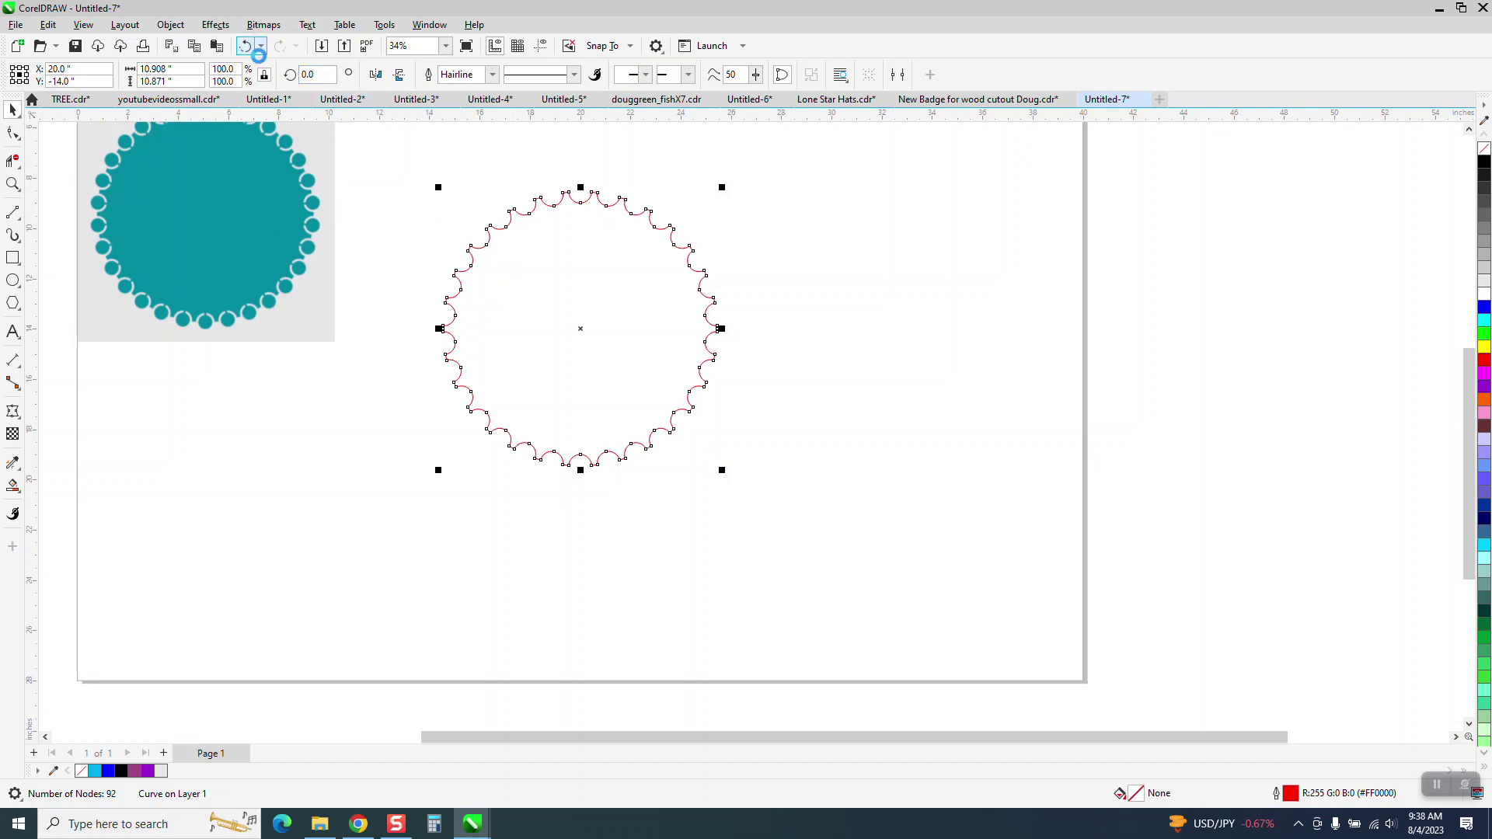
pyautogui.click(246, 46)
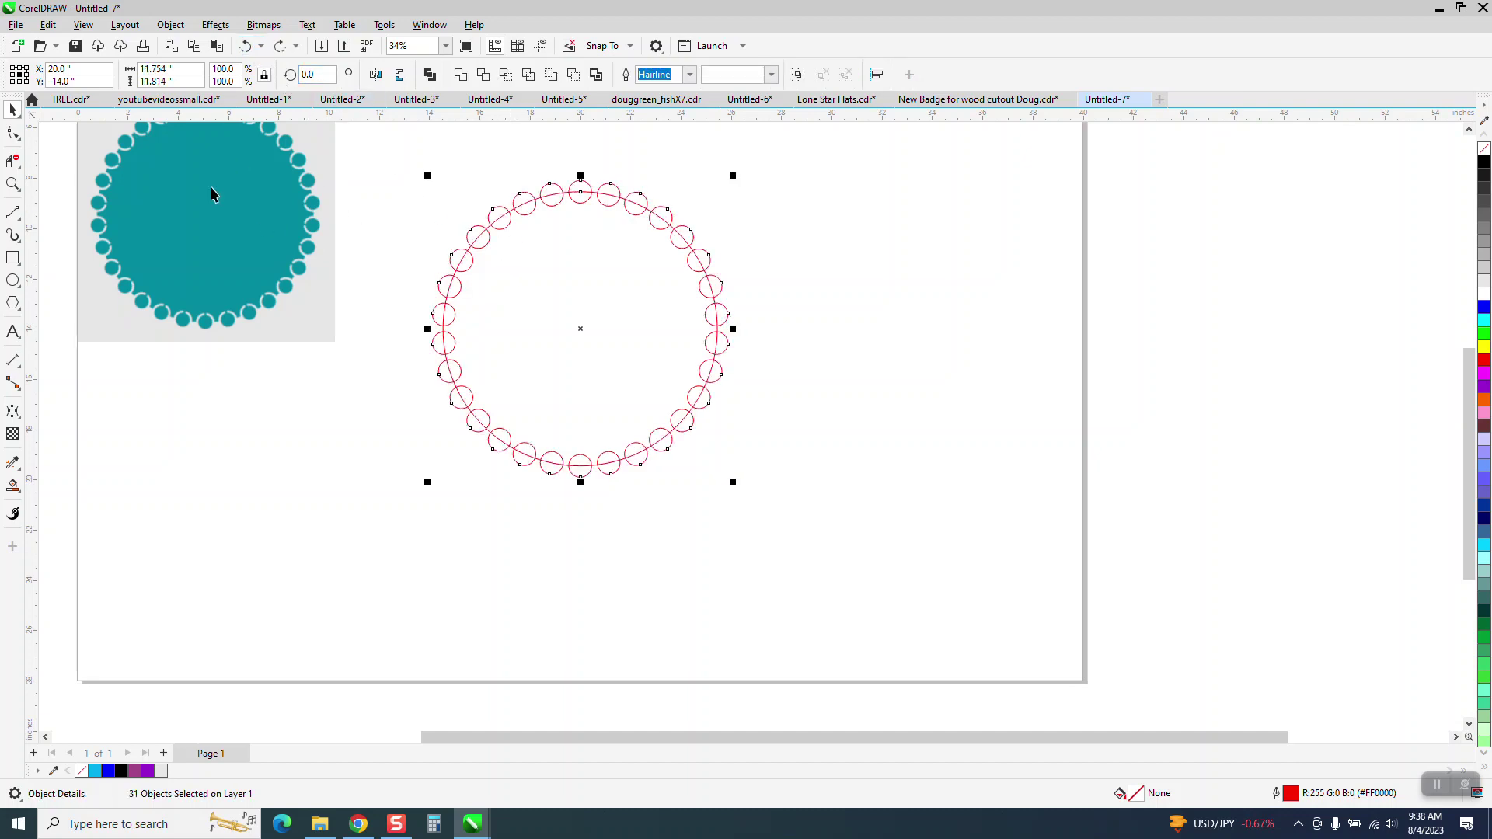
# Smart-fill the area inside the ring with green and nudge the new shape right to 33.0, -14.0
pyautogui.click(16, 488)
pyautogui.click(58, 507)
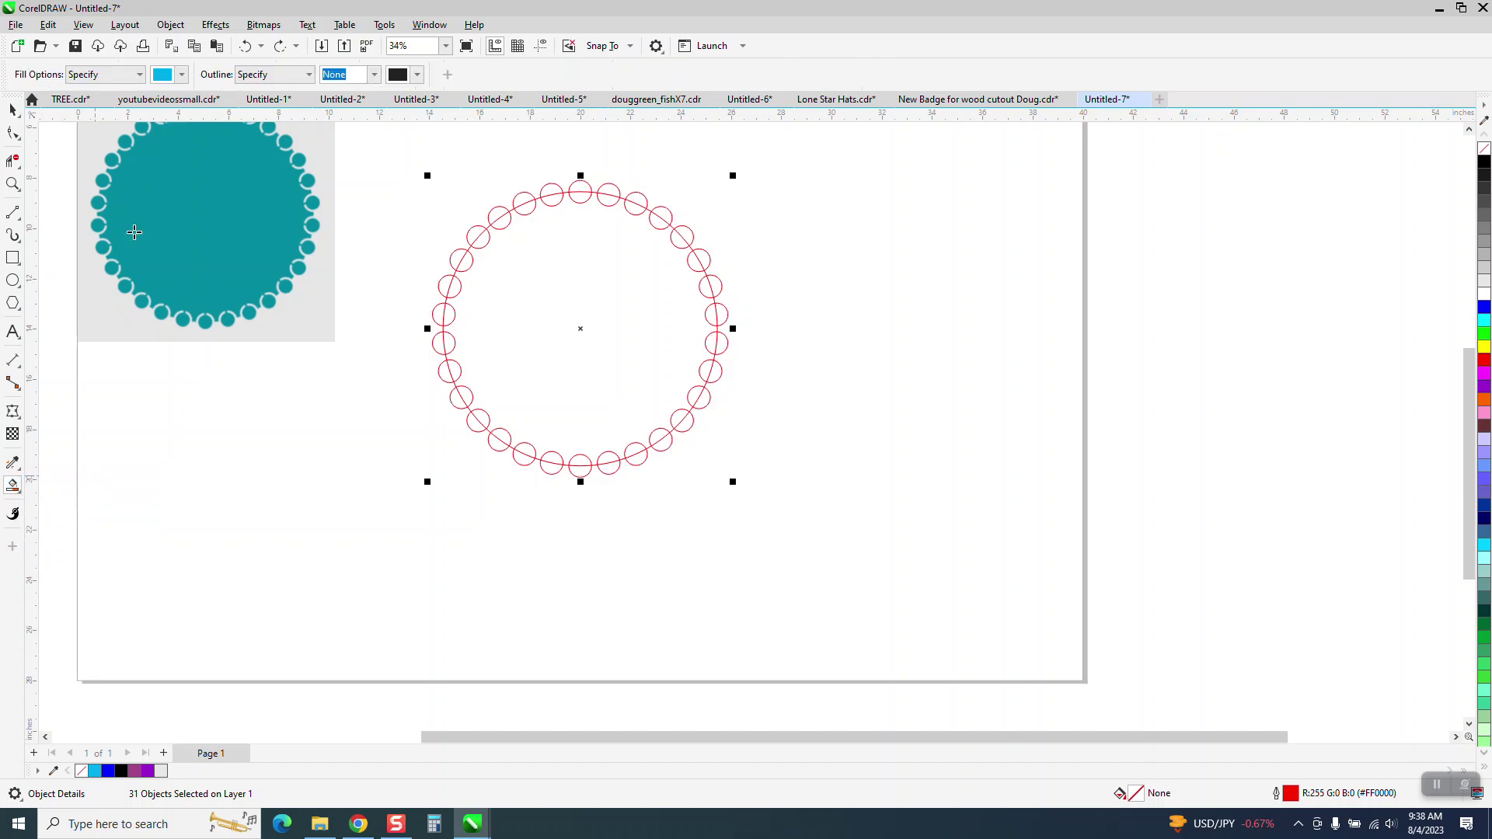
pyautogui.click(182, 74)
pyautogui.click(267, 171)
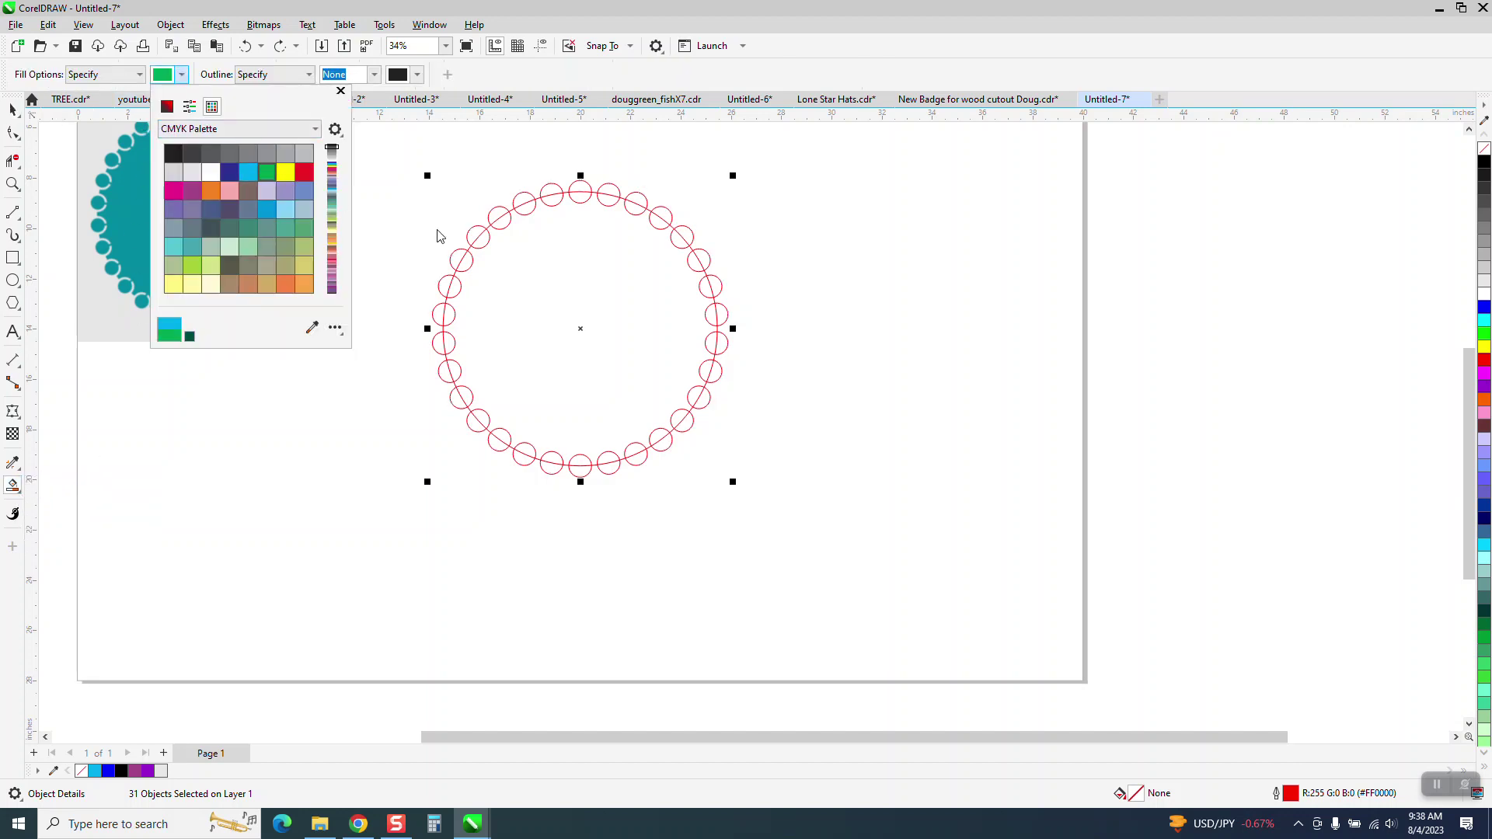
pyautogui.click(630, 307)
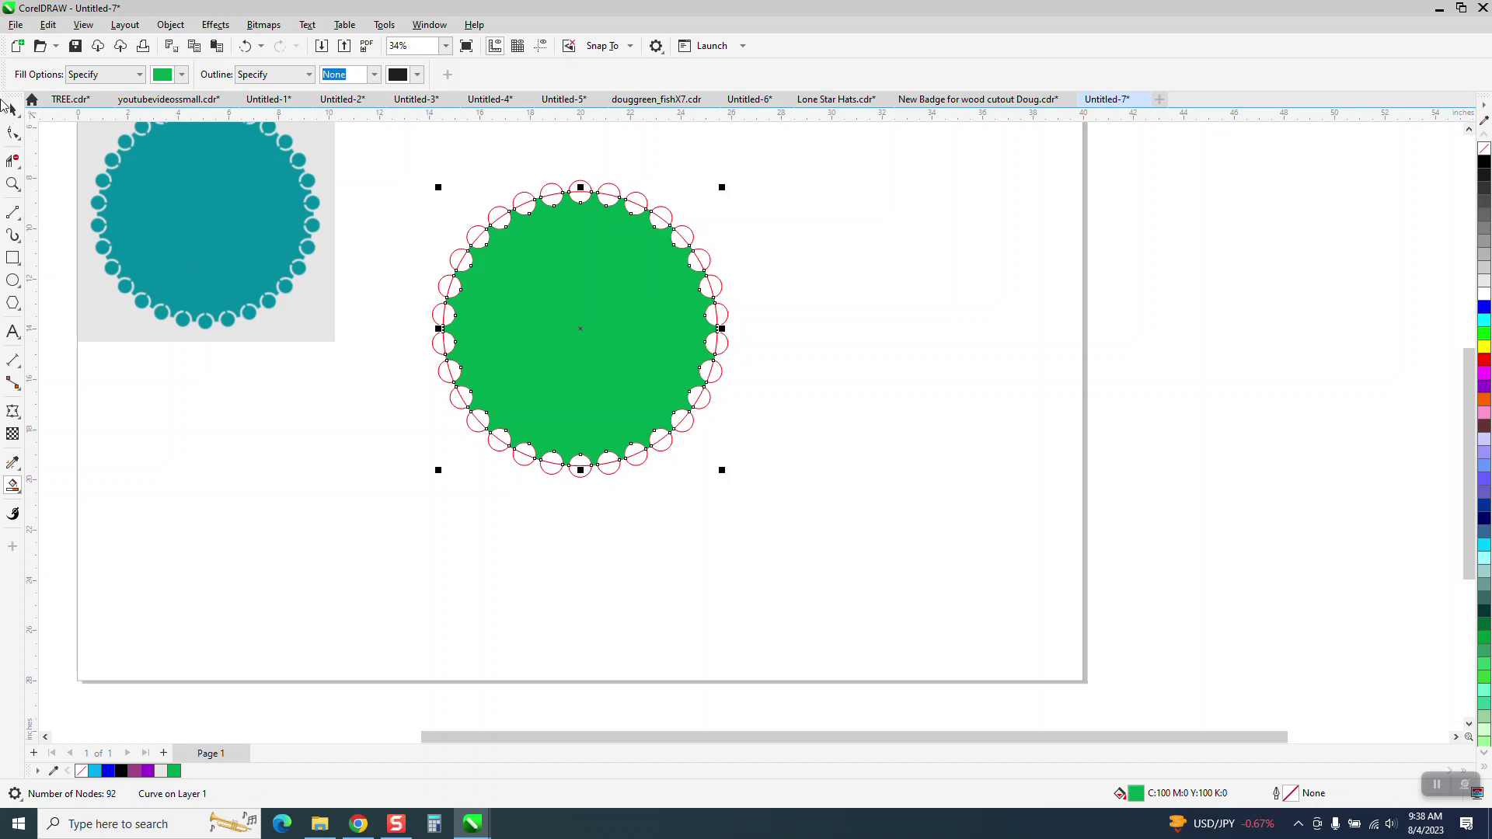
pyautogui.click(11, 109)
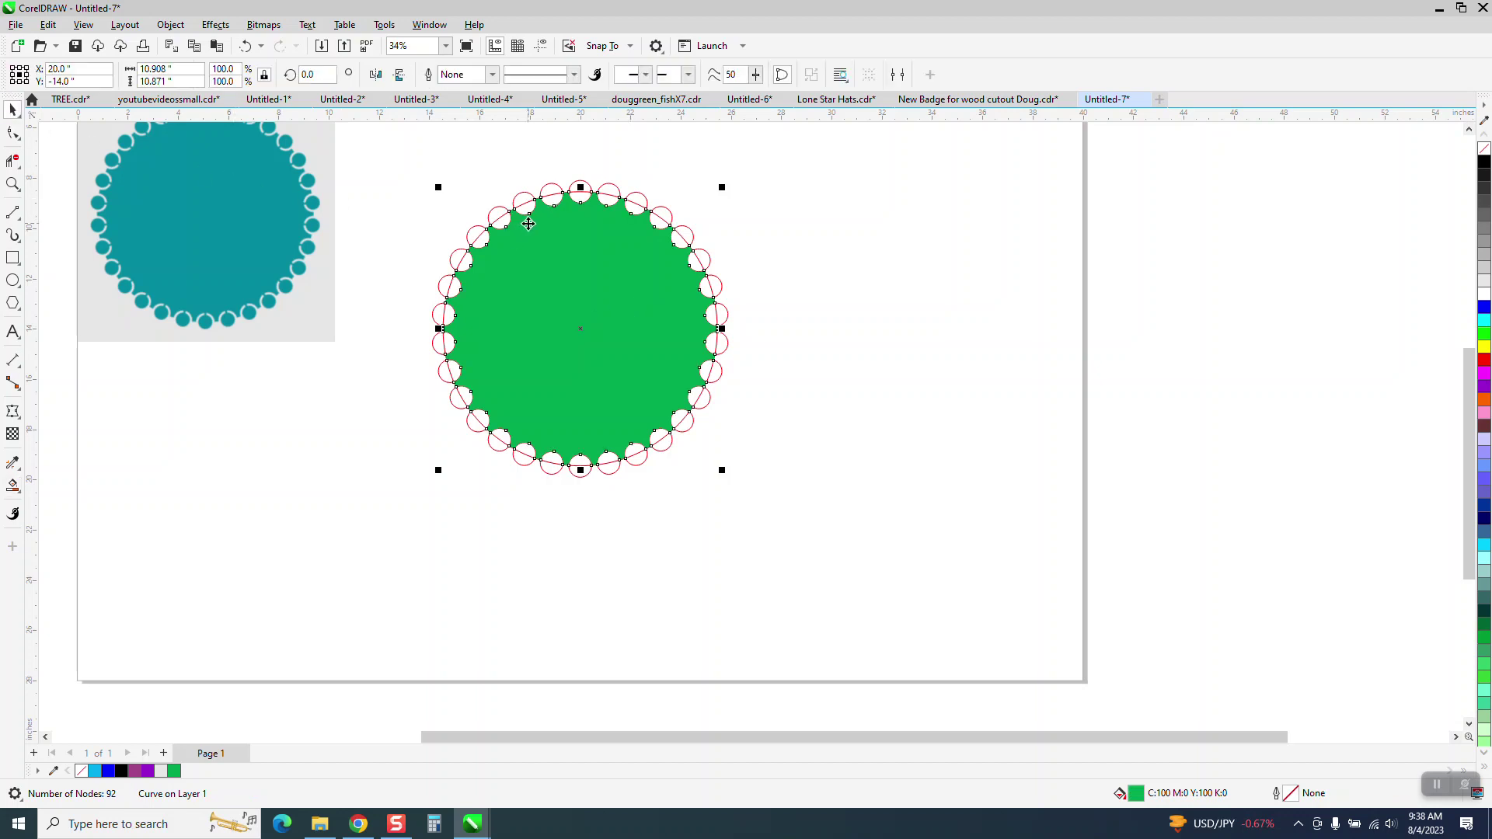
pyautogui.press('Right')
pyautogui.press('Right')
pyautogui.press('Right')
pyautogui.press('Right')
pyautogui.press('Right')
pyautogui.press('Right')
pyautogui.press('Right')
pyautogui.press('Right')
pyautogui.press('Right')
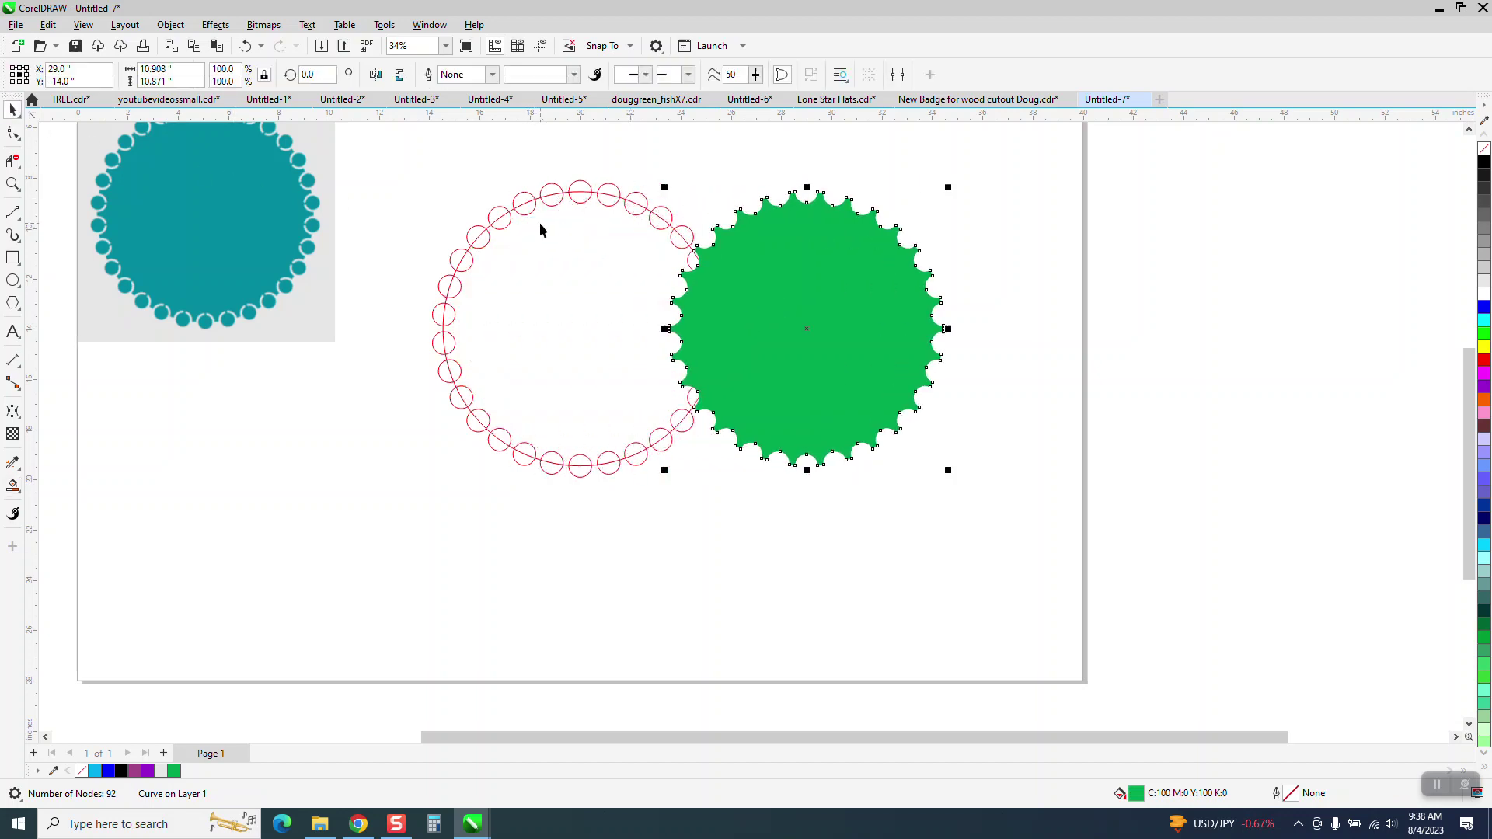
pyautogui.press('Right')
pyautogui.press('Right')
pyautogui.press('Right')
pyautogui.press('Right')
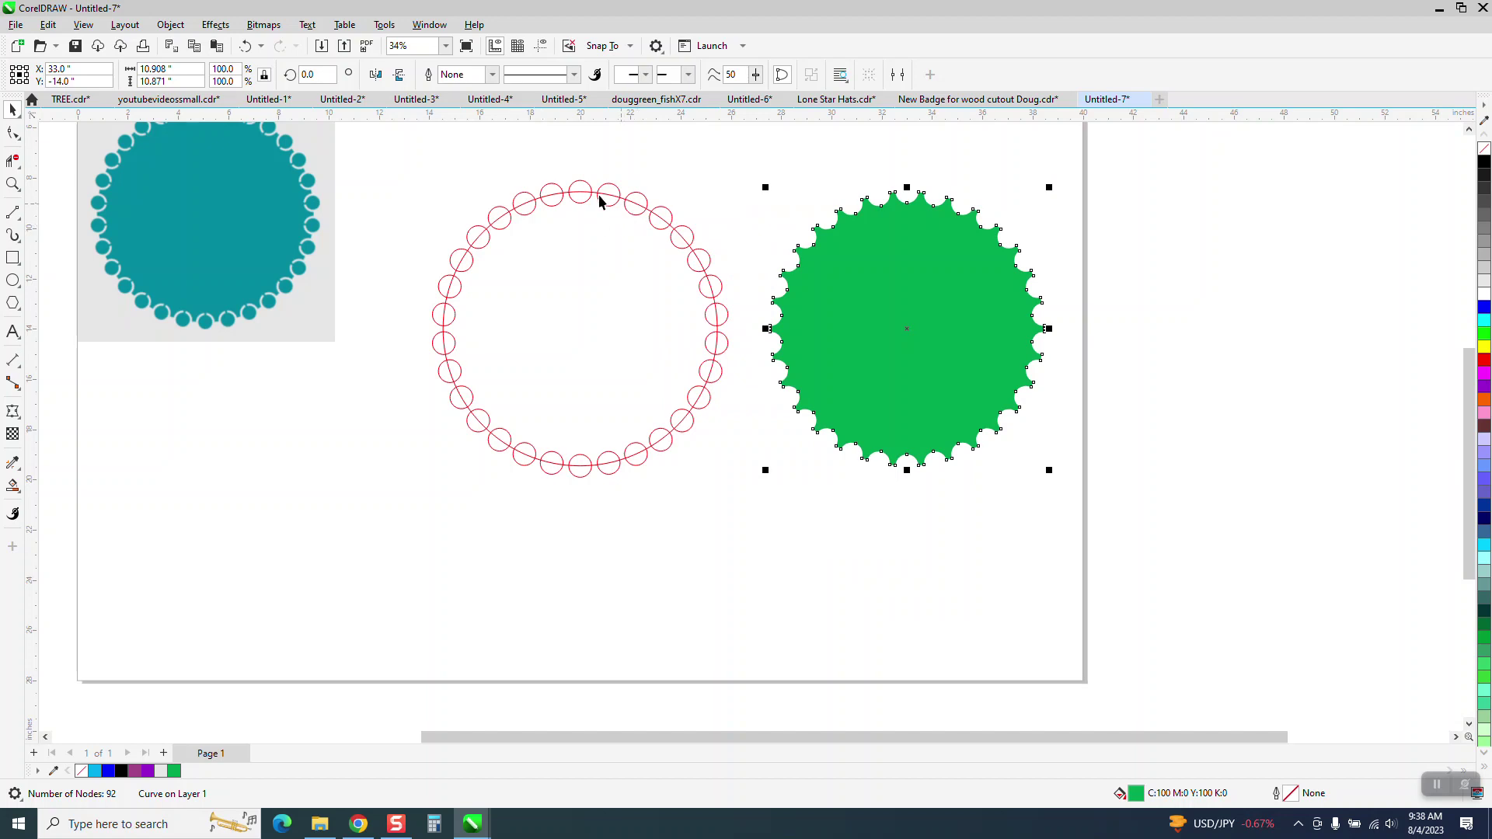
# Move the top circle up and nudge the large circle and other ring circles down the page
pyautogui.moveTo(587, 187); pyautogui.dragTo(593, 150)
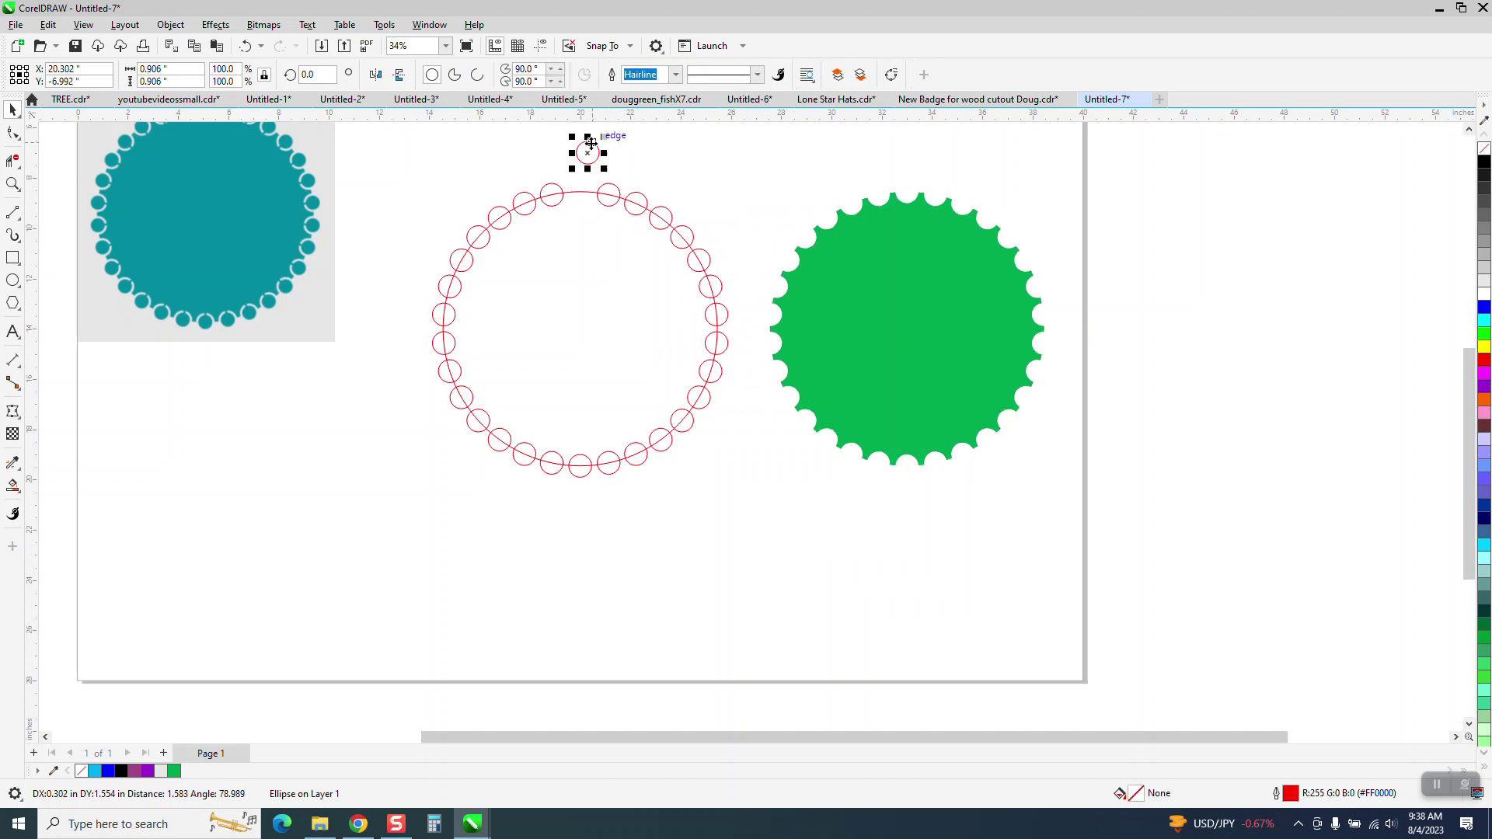
pyautogui.moveTo(446, 174); pyautogui.dragTo(489, 375)
pyautogui.moveTo(681, 489); pyautogui.dragTo(750, 488)
pyautogui.press('Down')
pyautogui.press('Down')
pyautogui.press('Down')
pyautogui.press('Down')
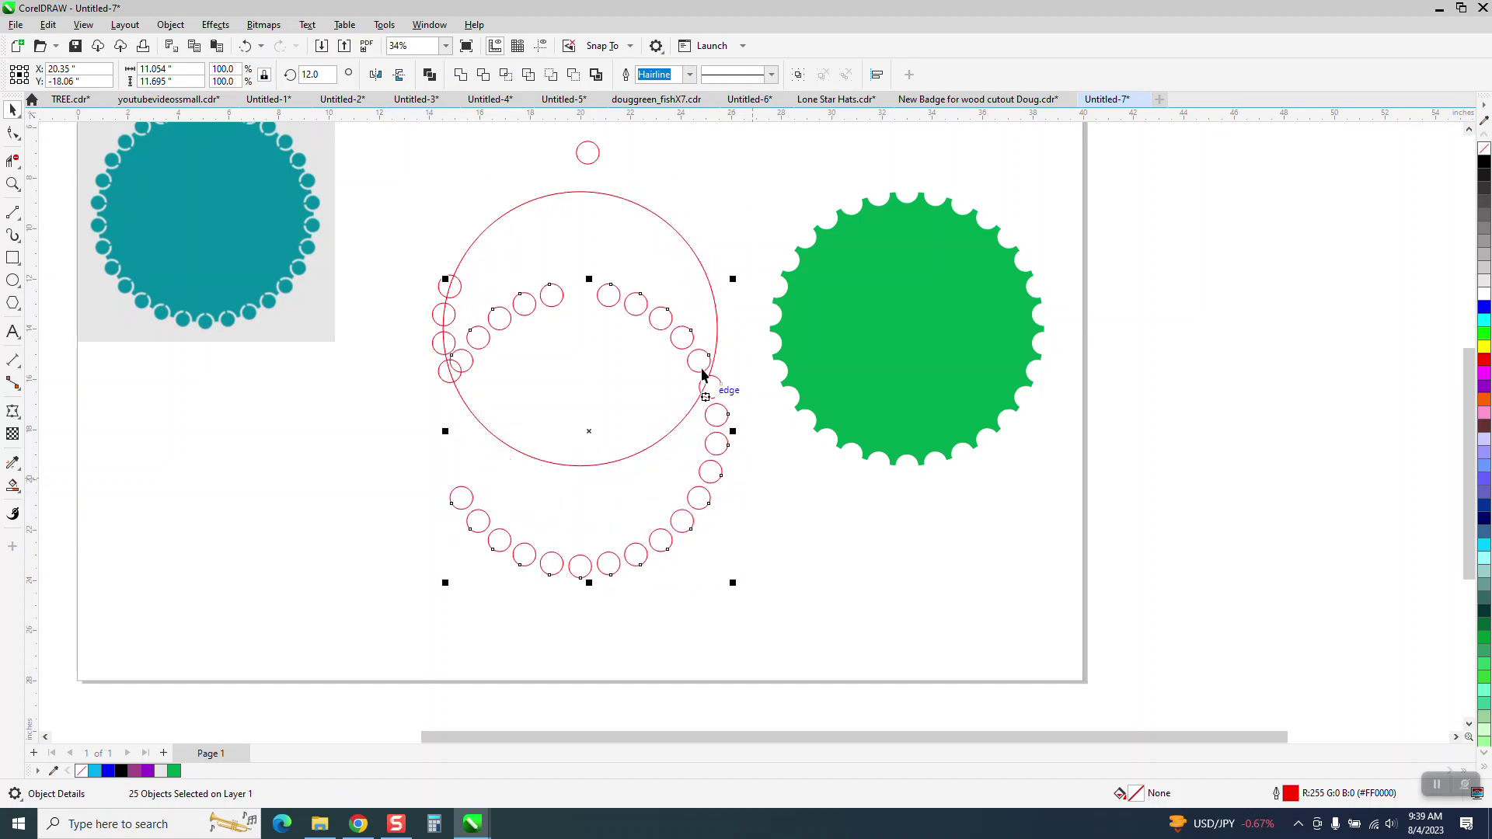
pyautogui.press('Down')
pyautogui.press('Down')
pyautogui.press('Down')
pyautogui.press('Down')
pyautogui.press('Down')
pyautogui.press('Down')
pyautogui.press('Down')
pyautogui.press('Down')
pyautogui.press('Down')
pyautogui.press('Down')
pyautogui.press('Down')
pyautogui.press('Down')
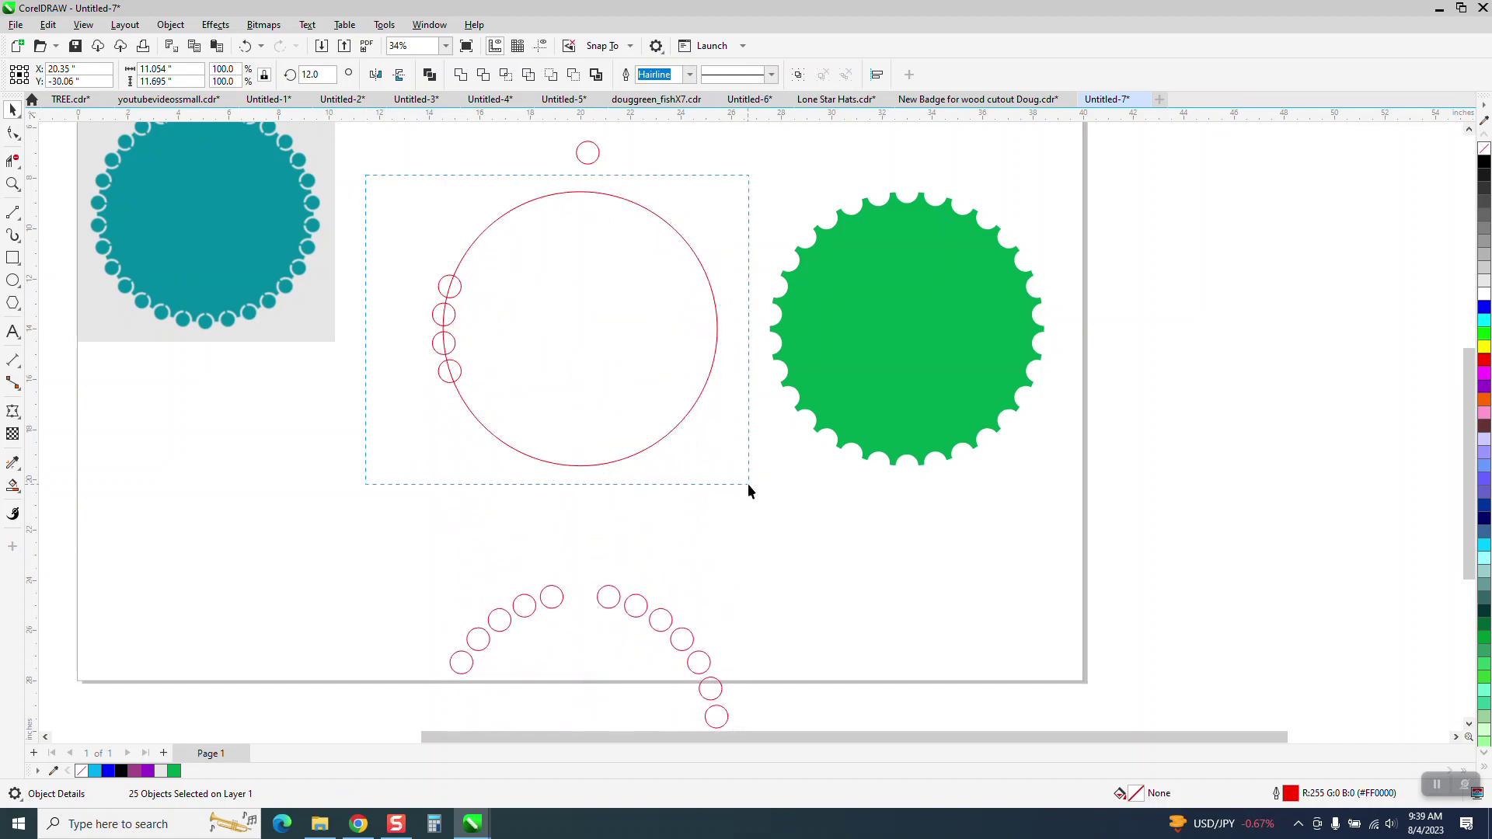
pyautogui.moveTo(748, 483); pyautogui.dragTo(748, 482)
pyautogui.press('Down')
pyautogui.press('Down')
pyautogui.press('Down')
pyautogui.press('Down')
pyautogui.press('Down')
pyautogui.press('Down')
pyautogui.press('Down')
pyautogui.press('Down')
pyautogui.press('Down')
pyautogui.press('Down')
pyautogui.press('Down')
pyautogui.press('Down')
pyautogui.press('Down')
pyautogui.press('Down')
pyautogui.press('Down')
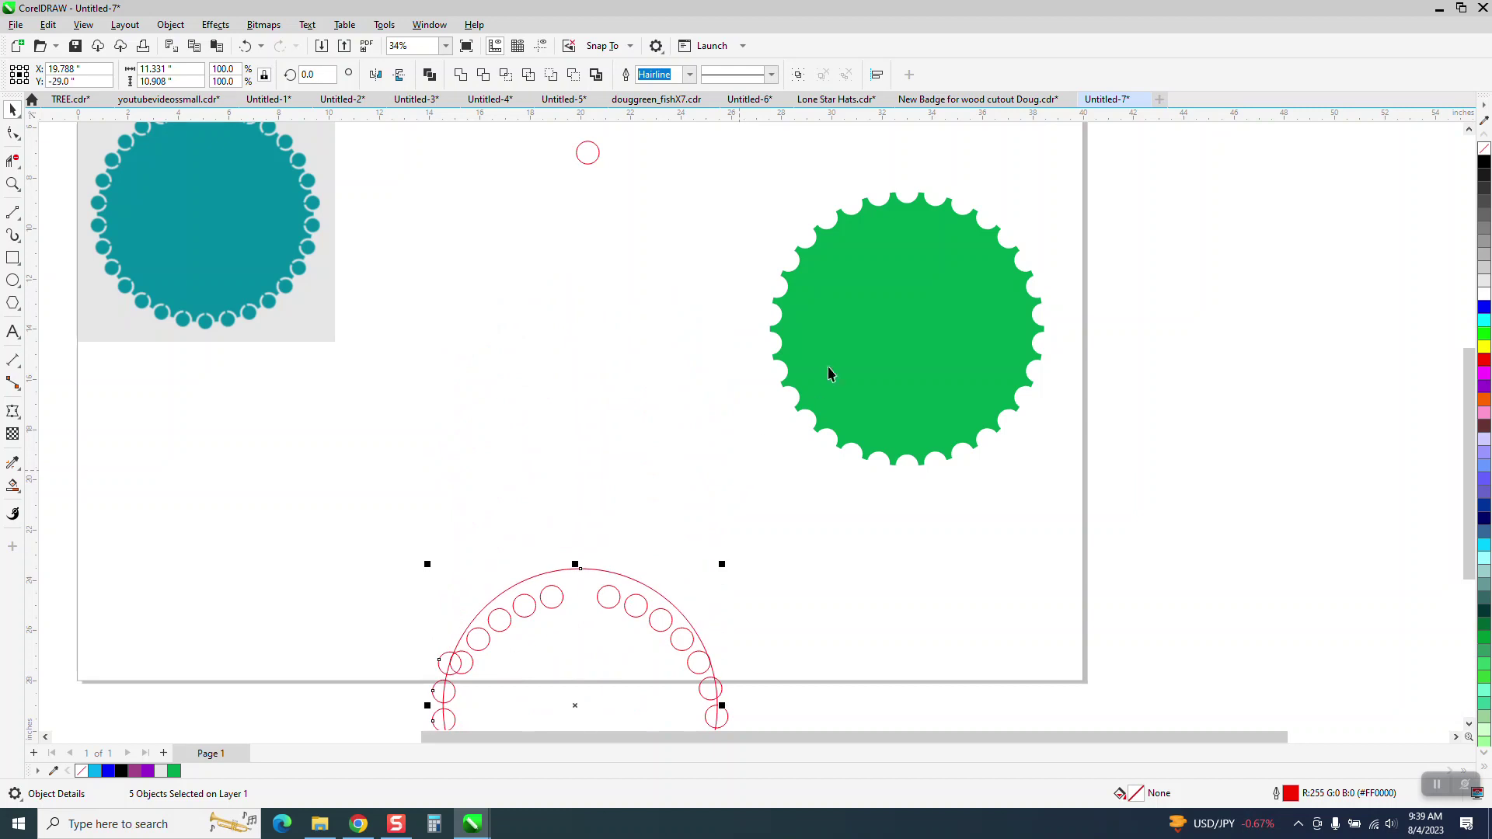
# Return the green scalloped shape to 20.0, -14.0 and remove its fill
pyautogui.click(834, 357)
pyautogui.press('Left')
pyautogui.press('Left')
pyautogui.press('Left')
pyautogui.press('Left')
pyautogui.press('Left')
pyautogui.press('Left')
pyautogui.press('Left')
pyautogui.press('Left')
pyautogui.press('Left')
pyautogui.press('Left')
pyautogui.press('Left')
pyautogui.press('Left')
pyautogui.press('Left')
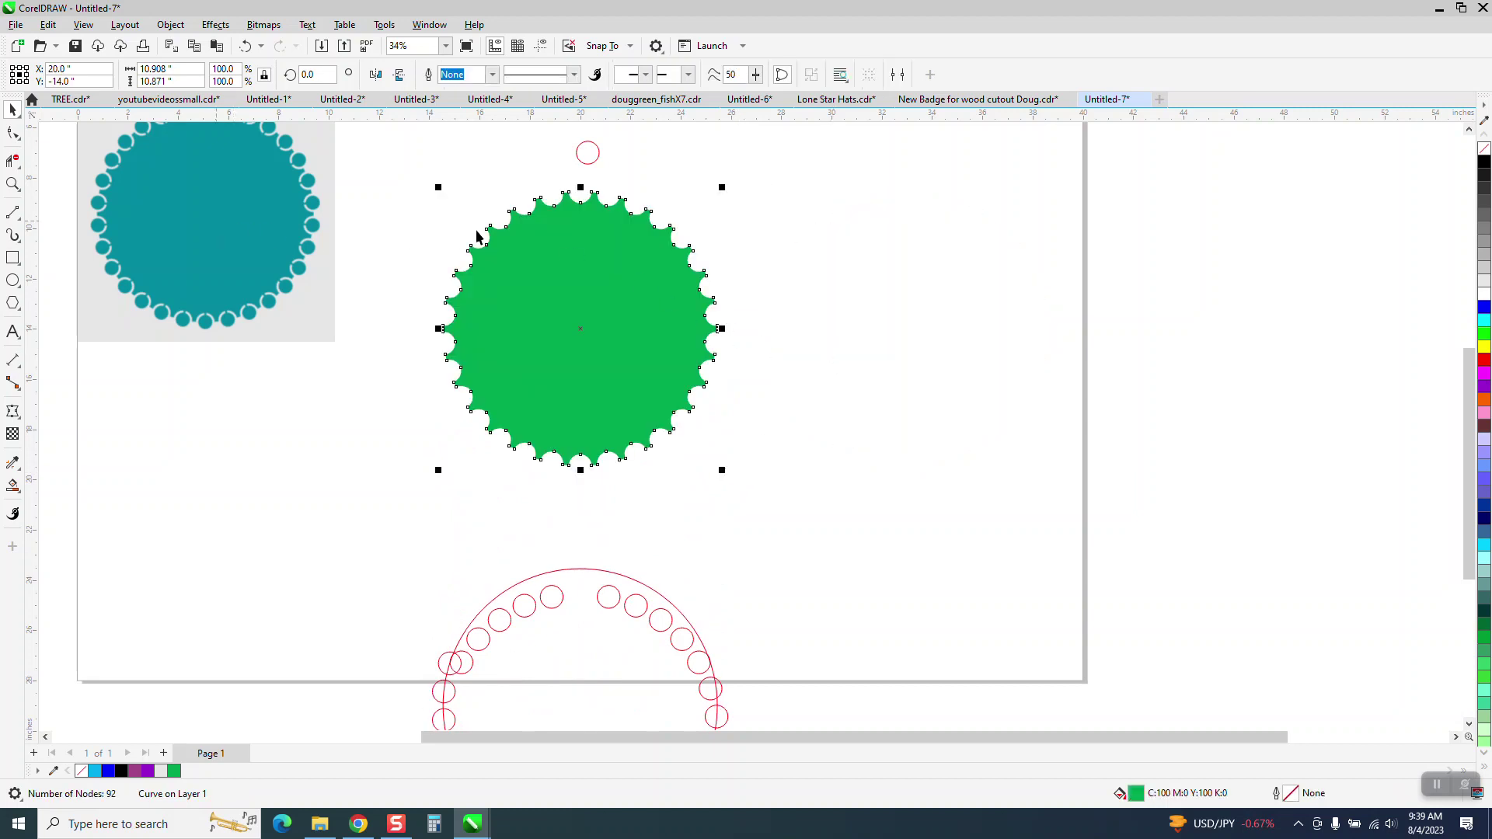
pyautogui.click(1484, 149)
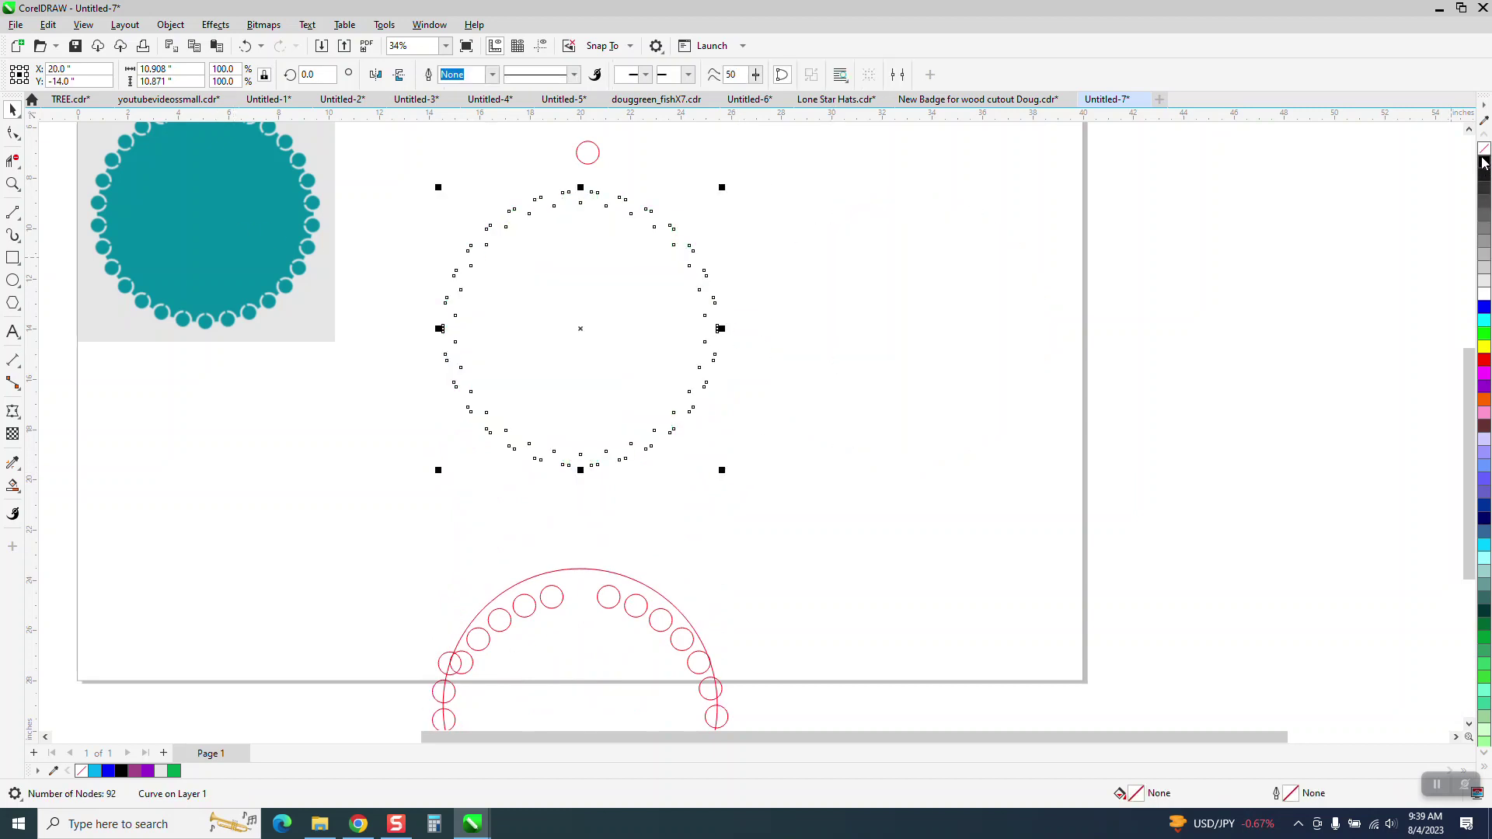
# Move the loose small circle down onto the top scallop of the outline
pyautogui.click(12, 184)
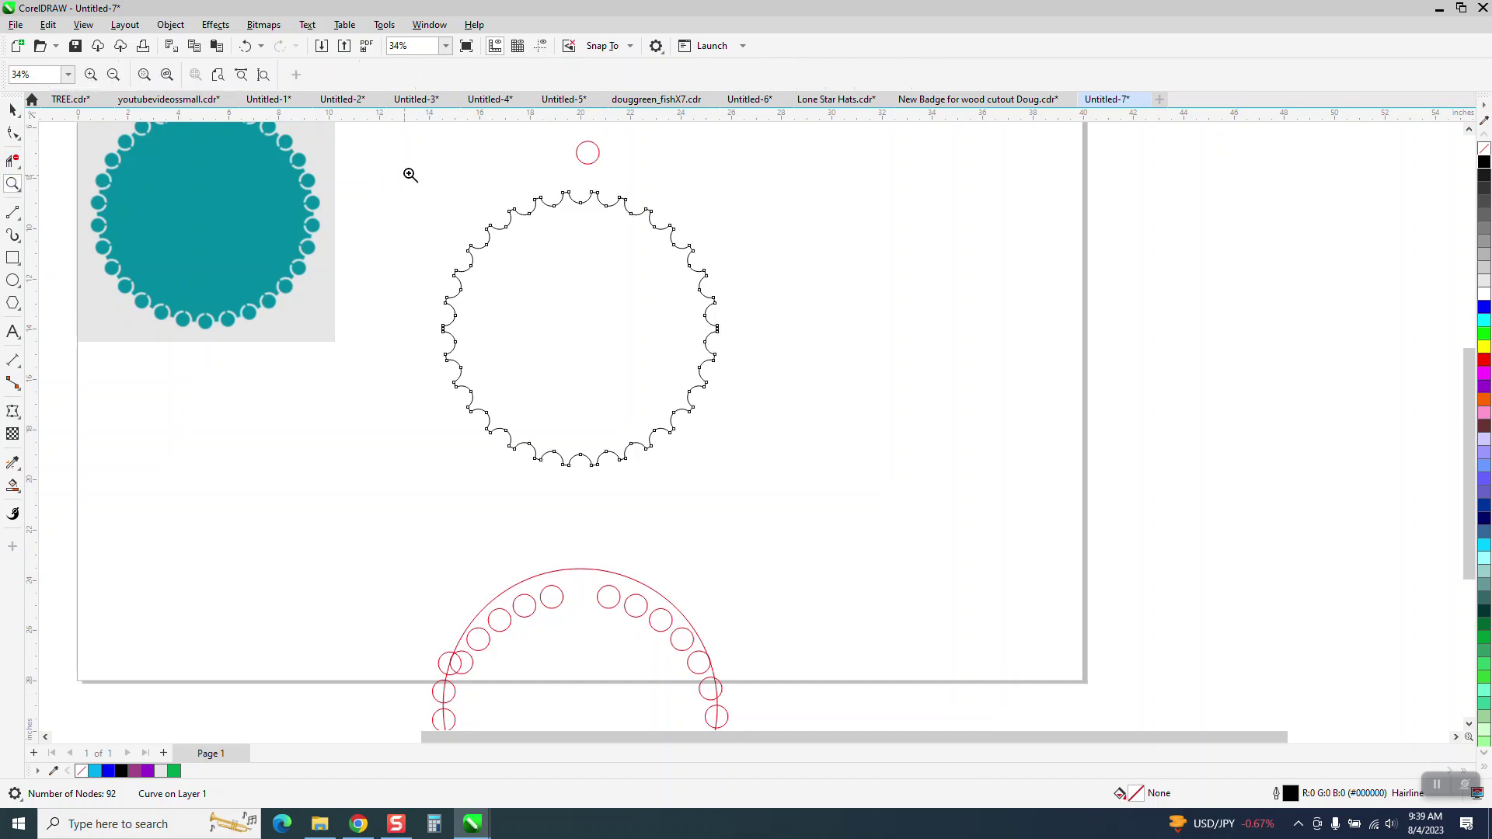
pyautogui.moveTo(443, 142); pyautogui.dragTo(824, 299)
pyautogui.click(13, 109)
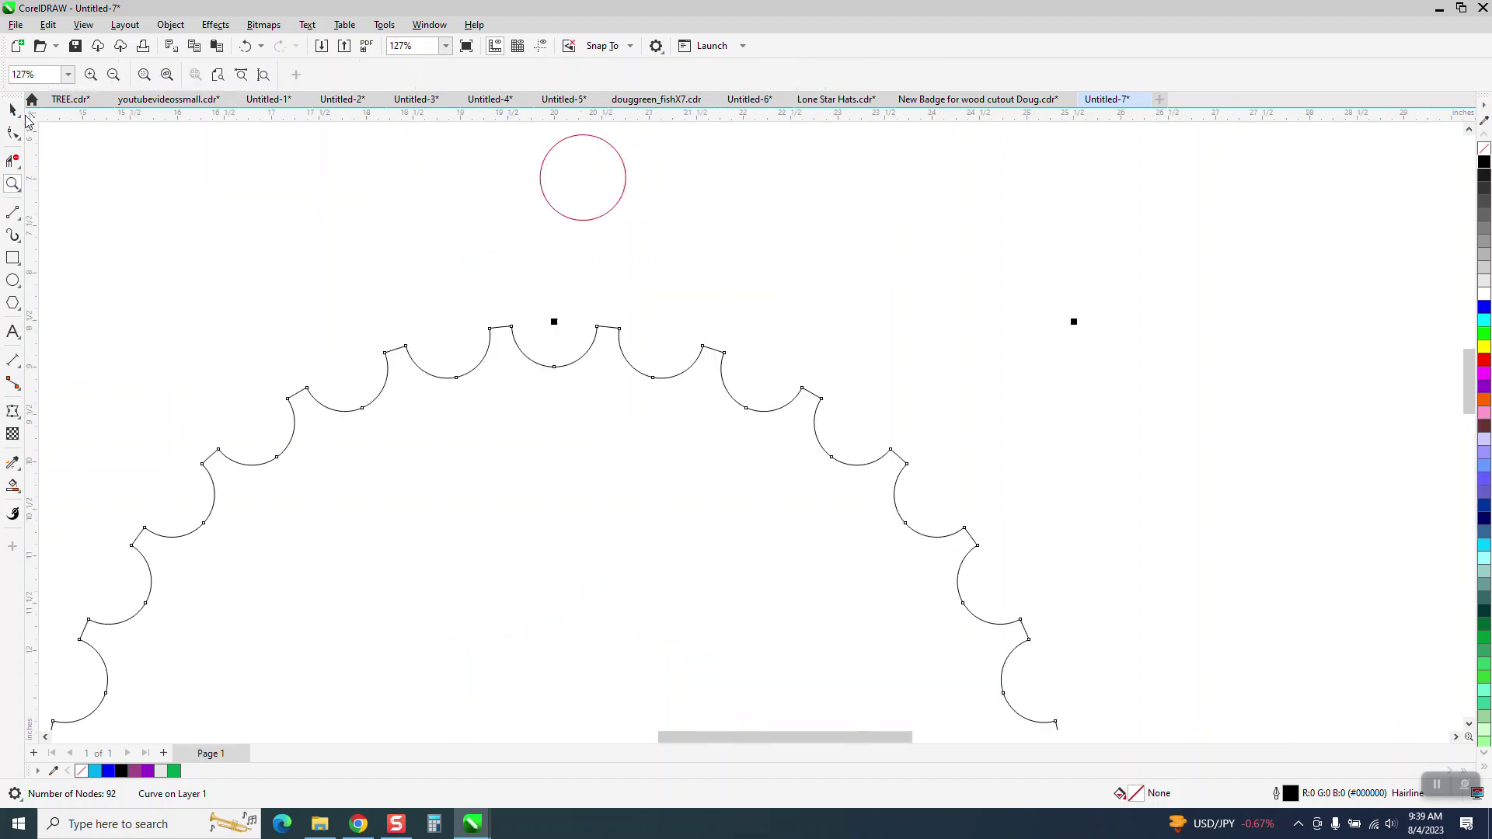
pyautogui.click(581, 222)
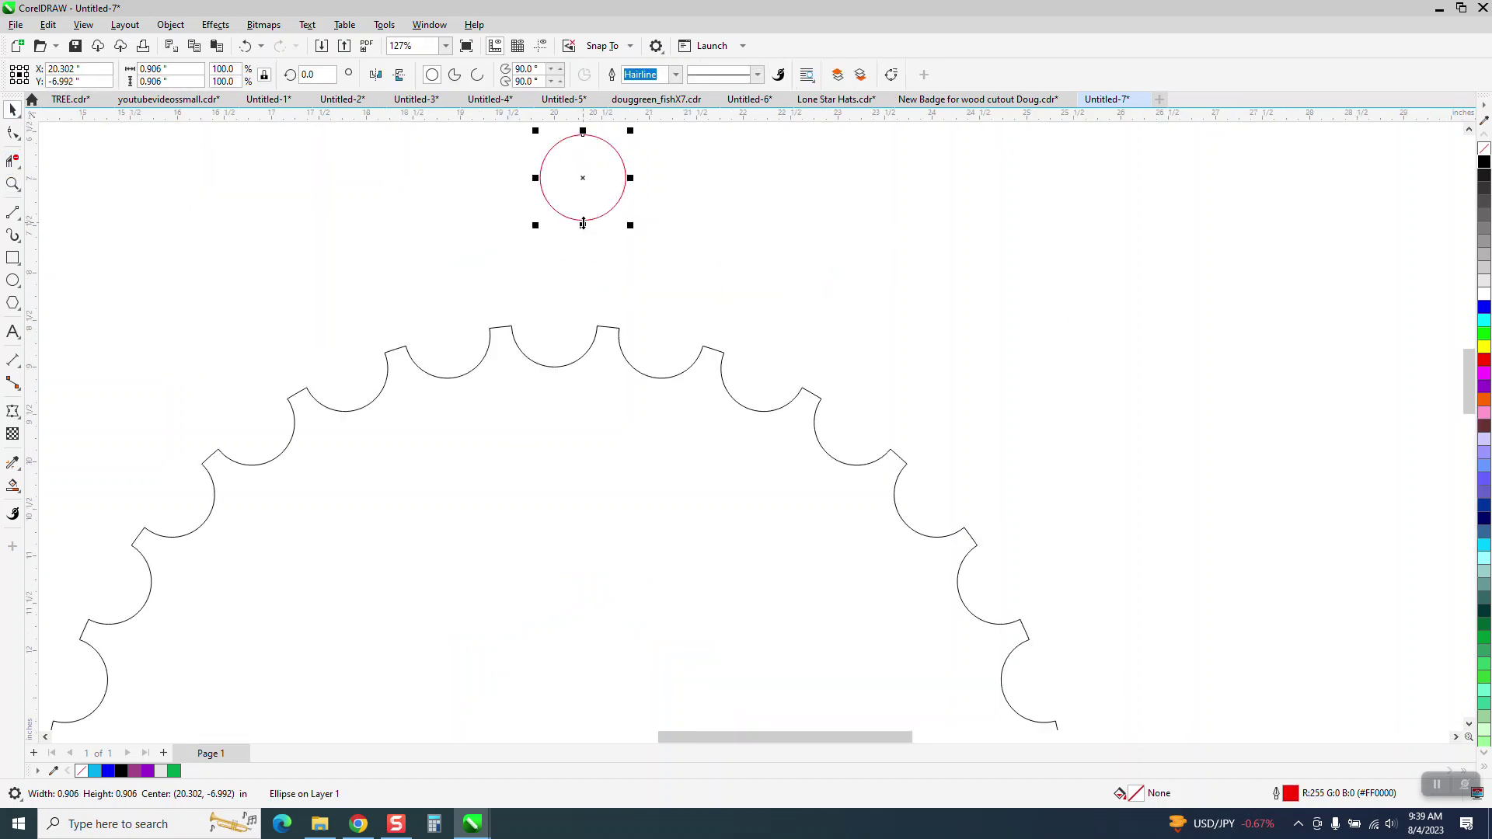
pyautogui.moveTo(582, 225); pyautogui.dragTo(569, 292)
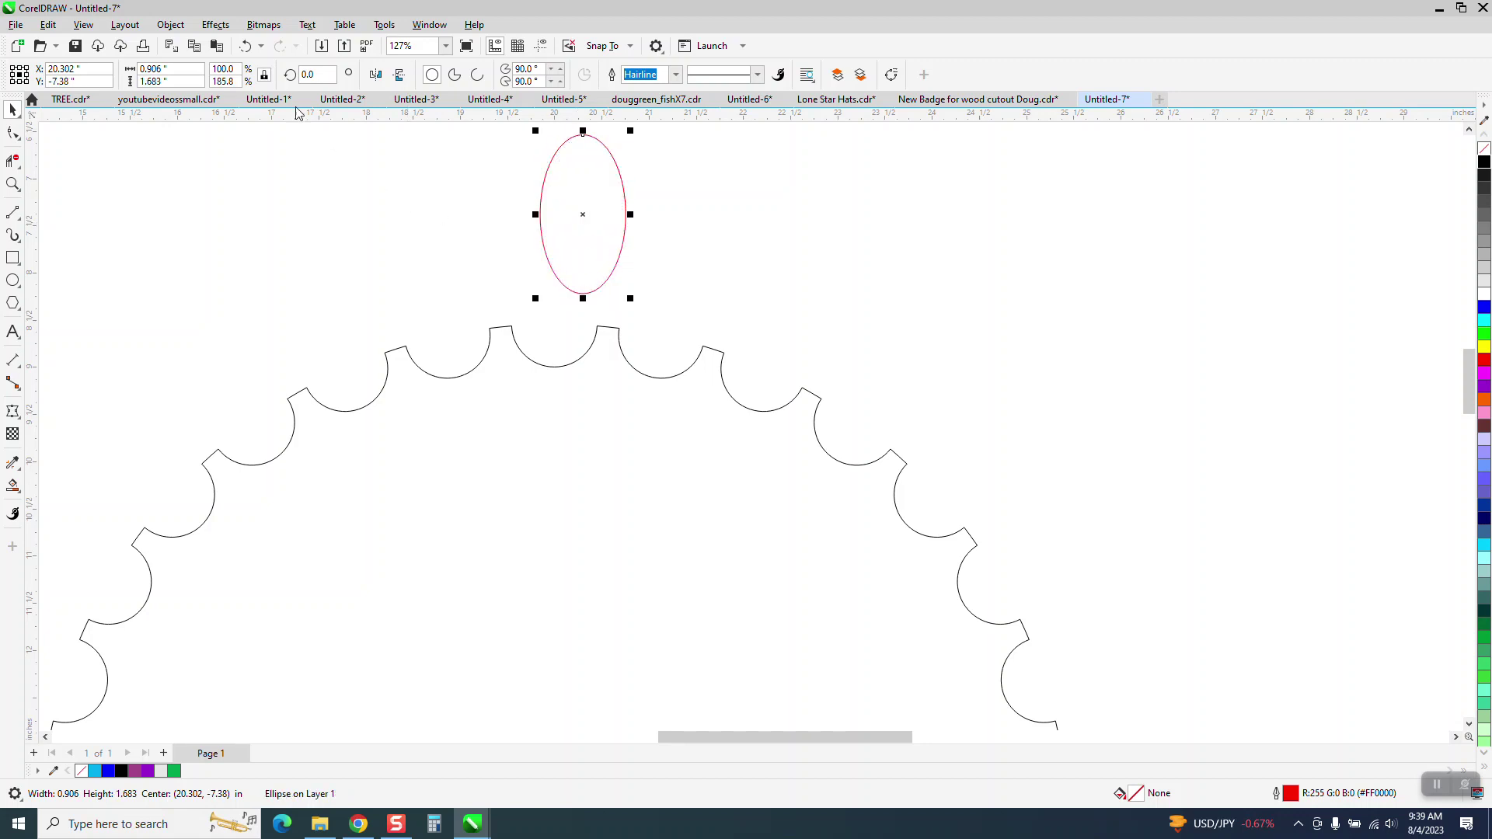
pyautogui.click(245, 46)
pyautogui.moveTo(586, 173); pyautogui.dragTo(553, 327)
# Fine-tune the circle until it sits snugly in the top notch at 20.0, -8.546
pyautogui.click(13, 184)
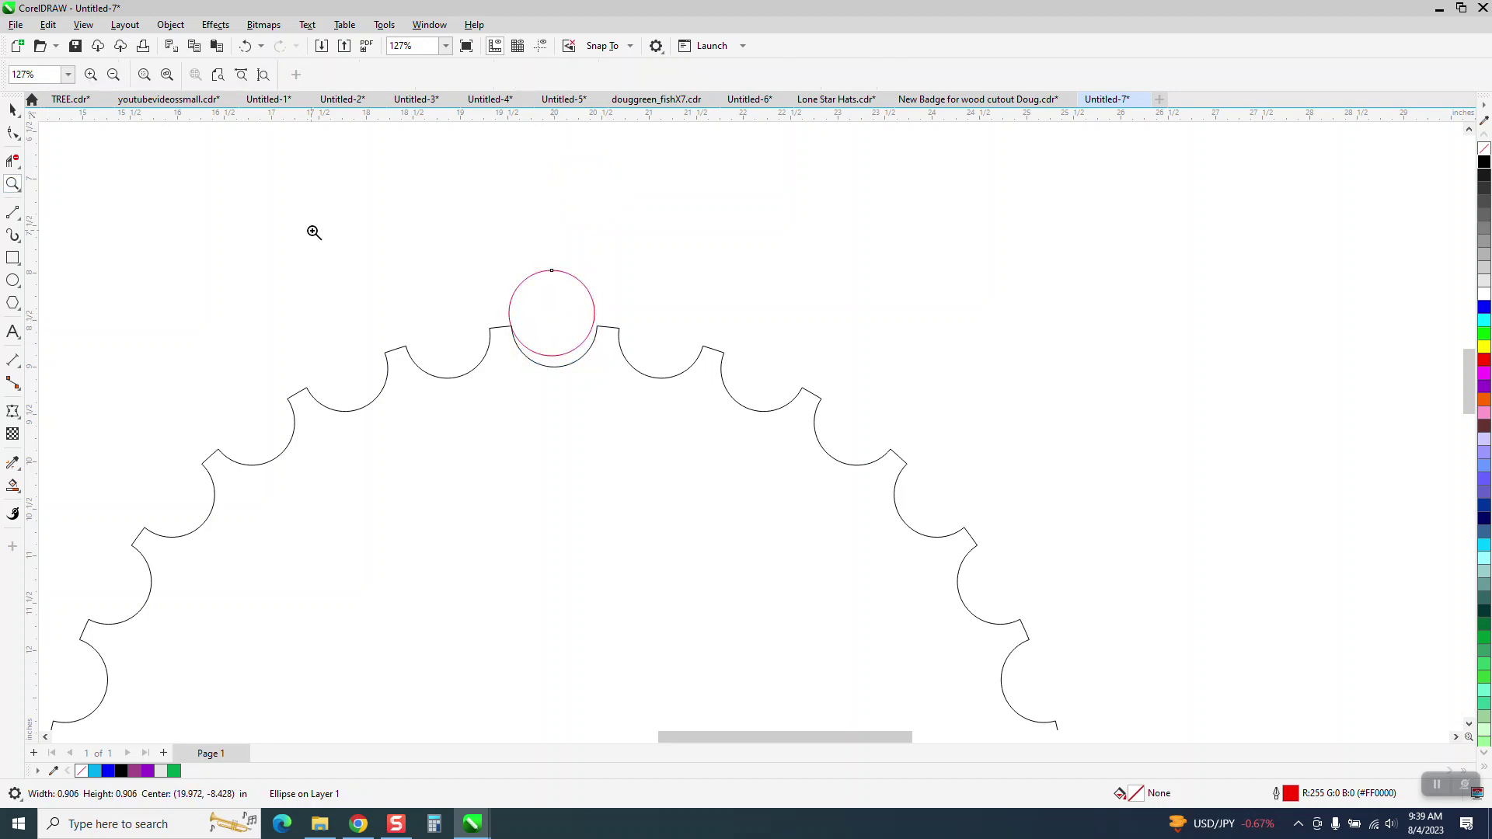
pyautogui.moveTo(434, 239); pyautogui.dragTo(716, 451)
pyautogui.click(13, 110)
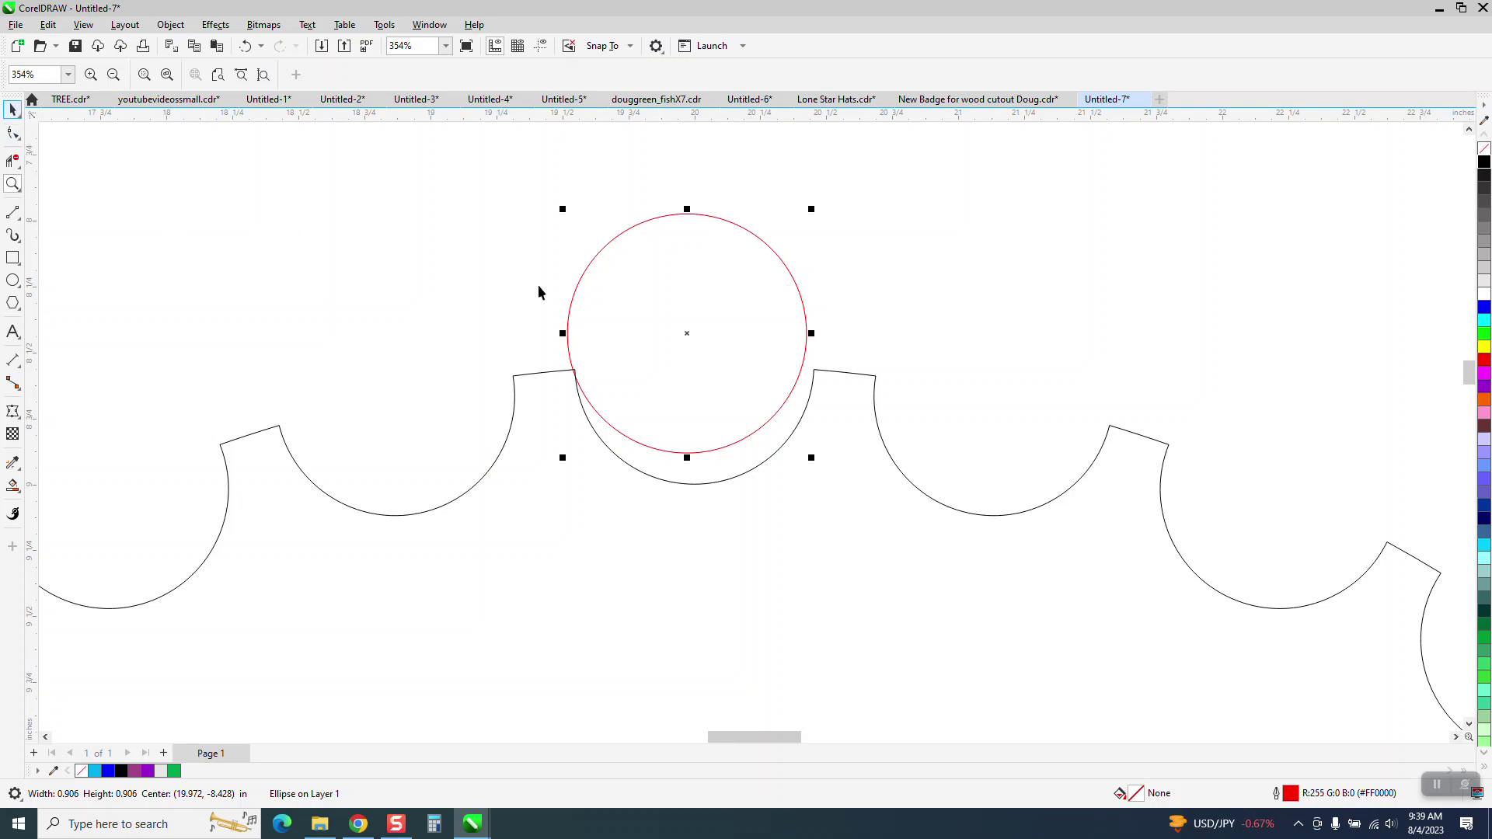
pyautogui.moveTo(692, 451); pyautogui.dragTo(688, 483)
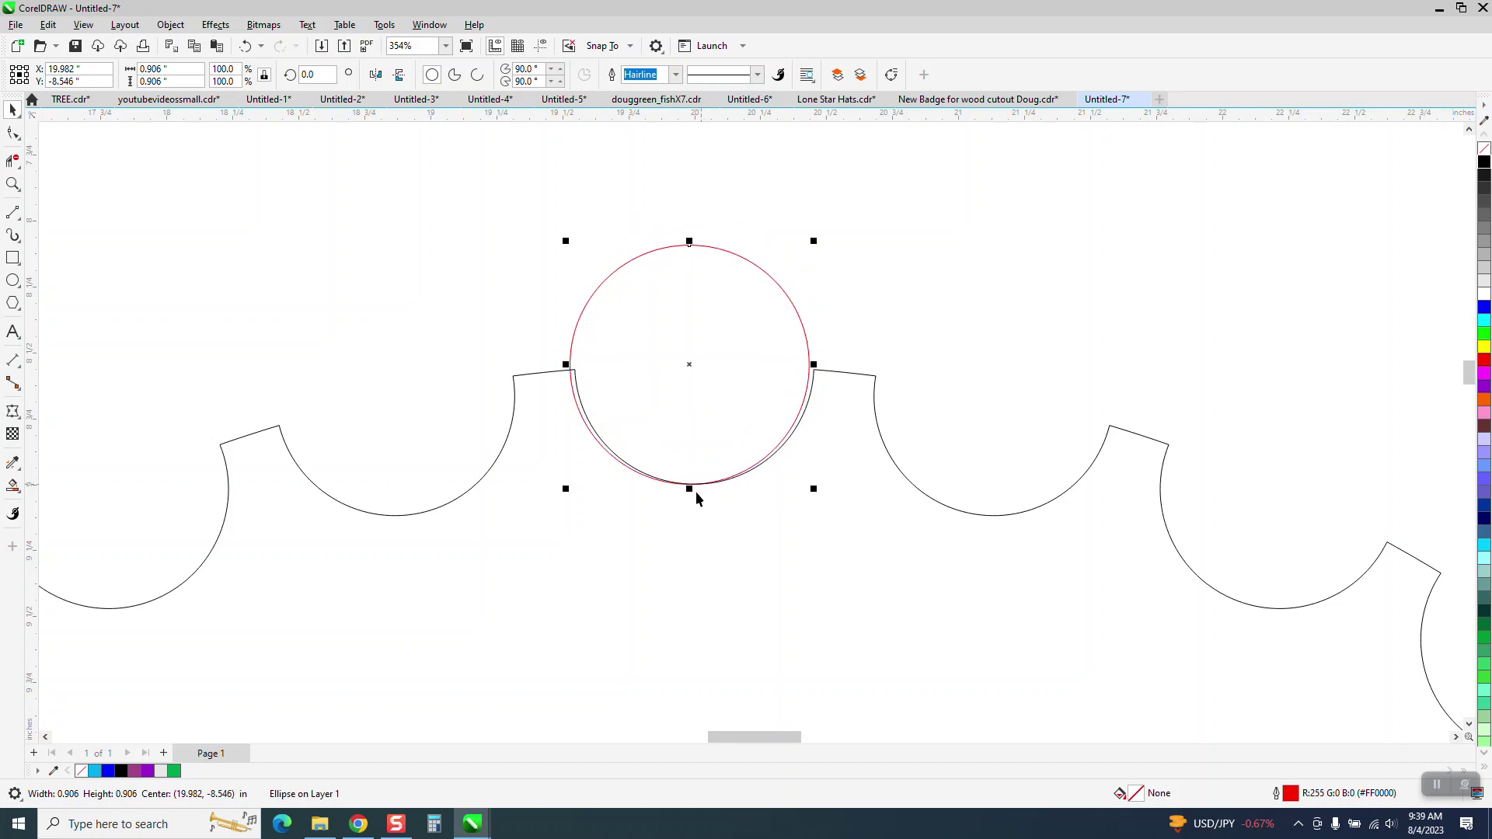
pyautogui.moveTo(691, 375); pyautogui.dragTo(675, 300)
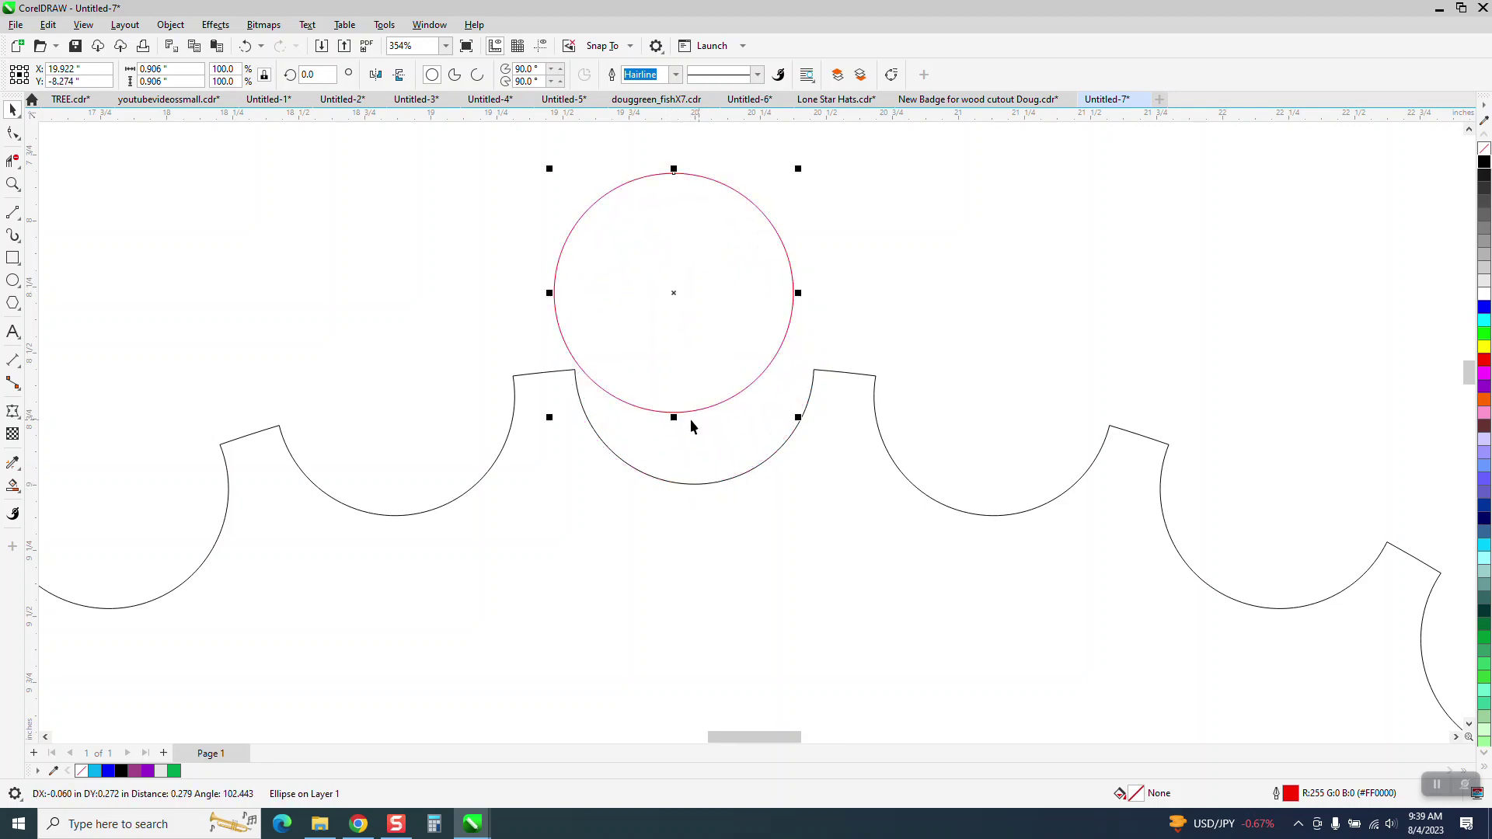
pyautogui.moveTo(673, 413); pyautogui.dragTo(696, 486)
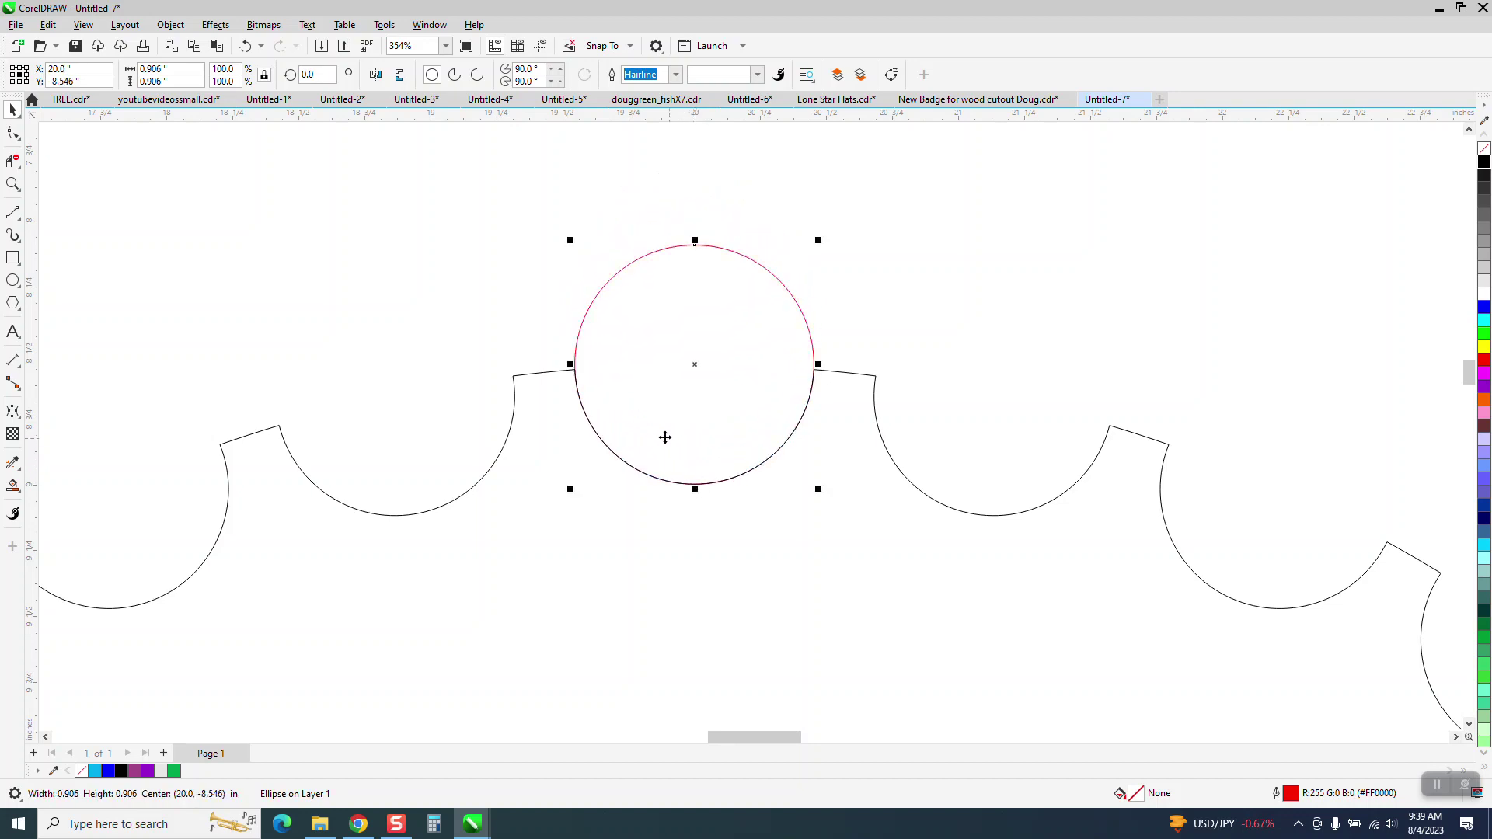
pyautogui.scroll(-9, 460, 346)
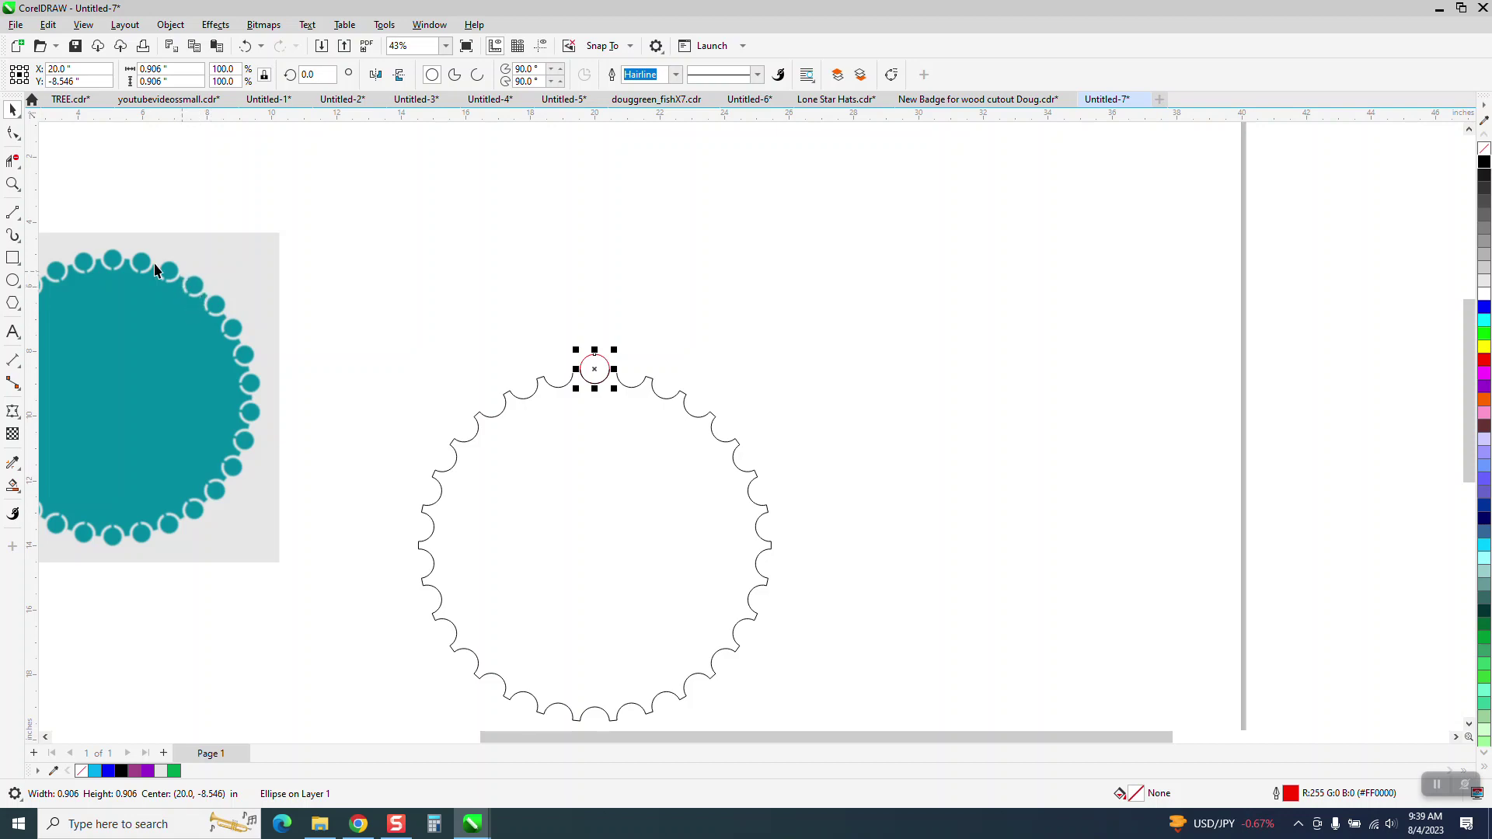
# Shrink the top small circle from 0.906 to 0.708 inches, about 78% scale
pyautogui.click(13, 184)
pyautogui.moveTo(96, 227); pyautogui.dragTo(237, 327)
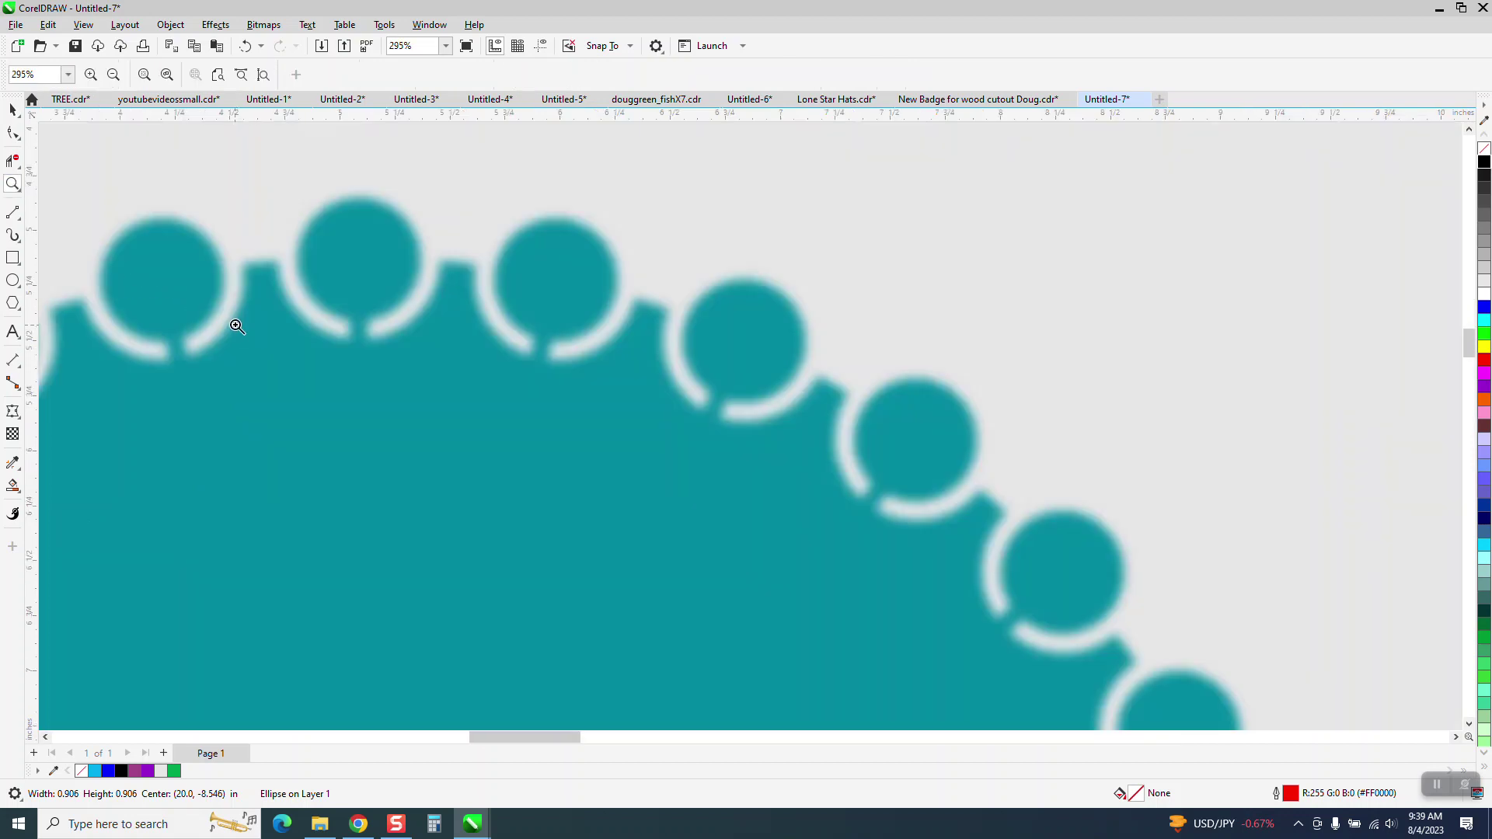
pyautogui.scroll(-8, 233, 316)
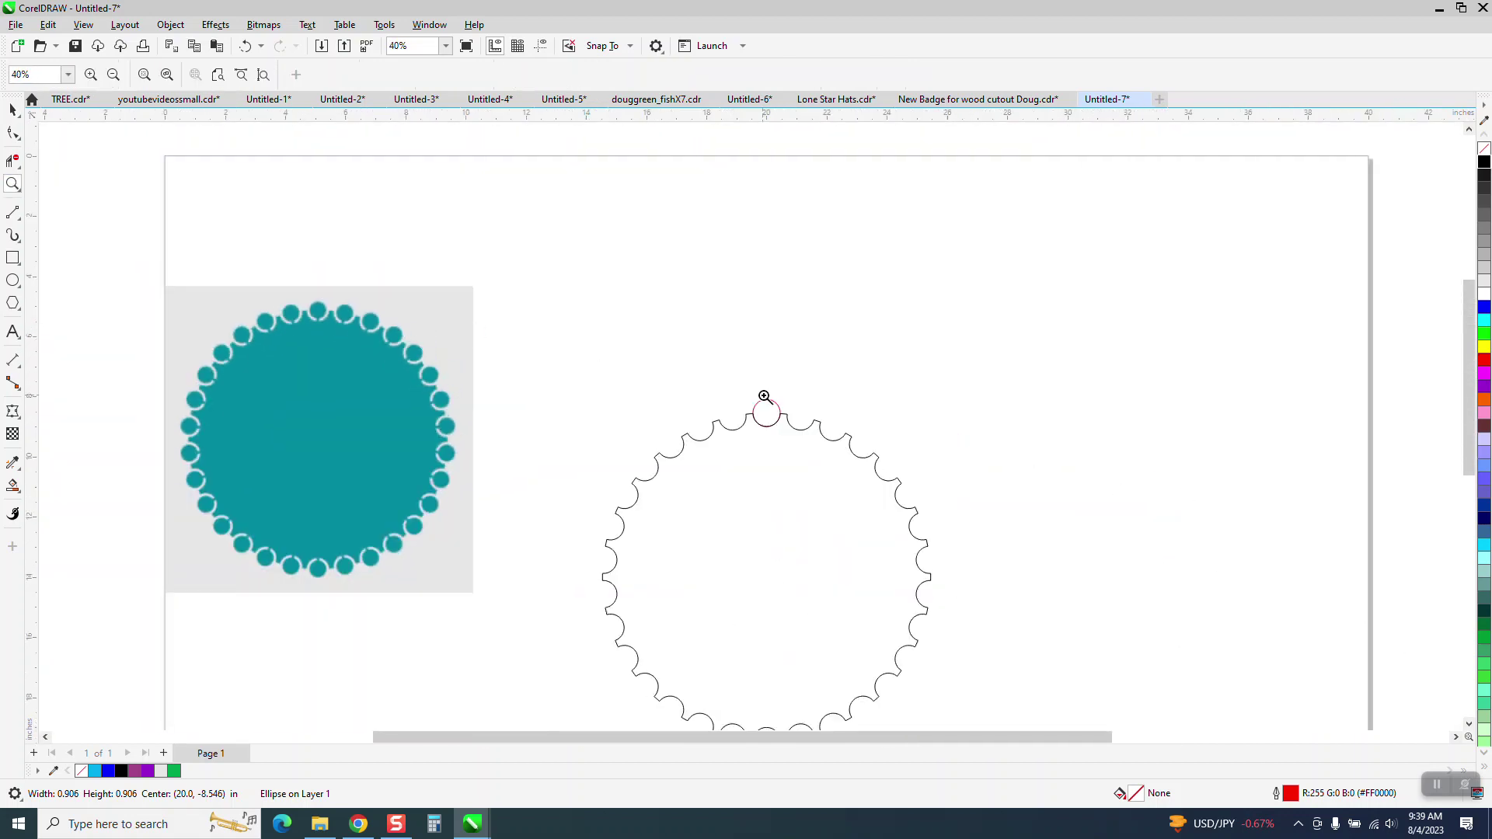
pyautogui.moveTo(744, 391); pyautogui.dragTo(884, 495)
pyautogui.click(13, 110)
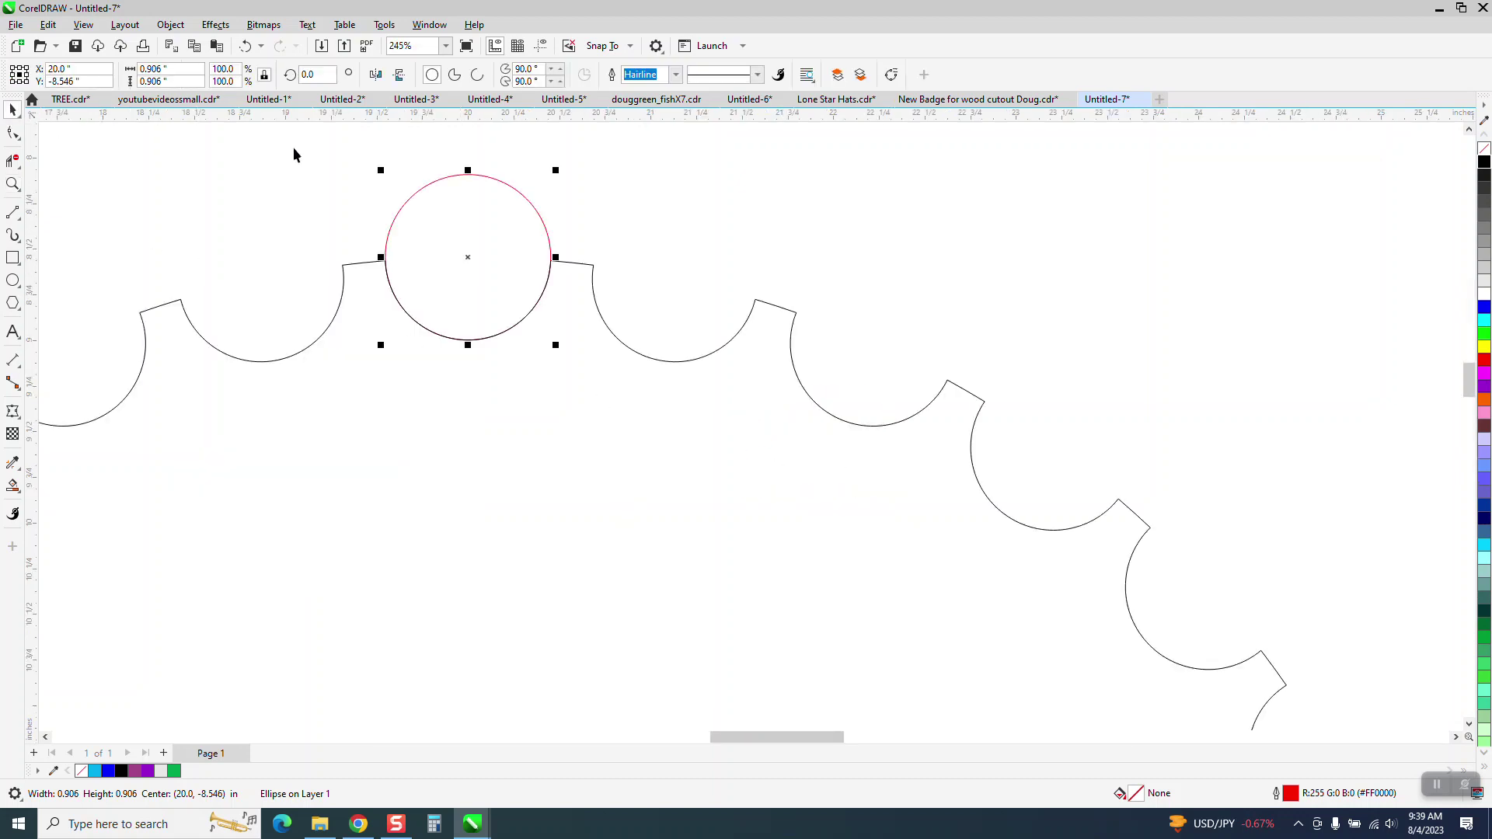
pyautogui.click(554, 180)
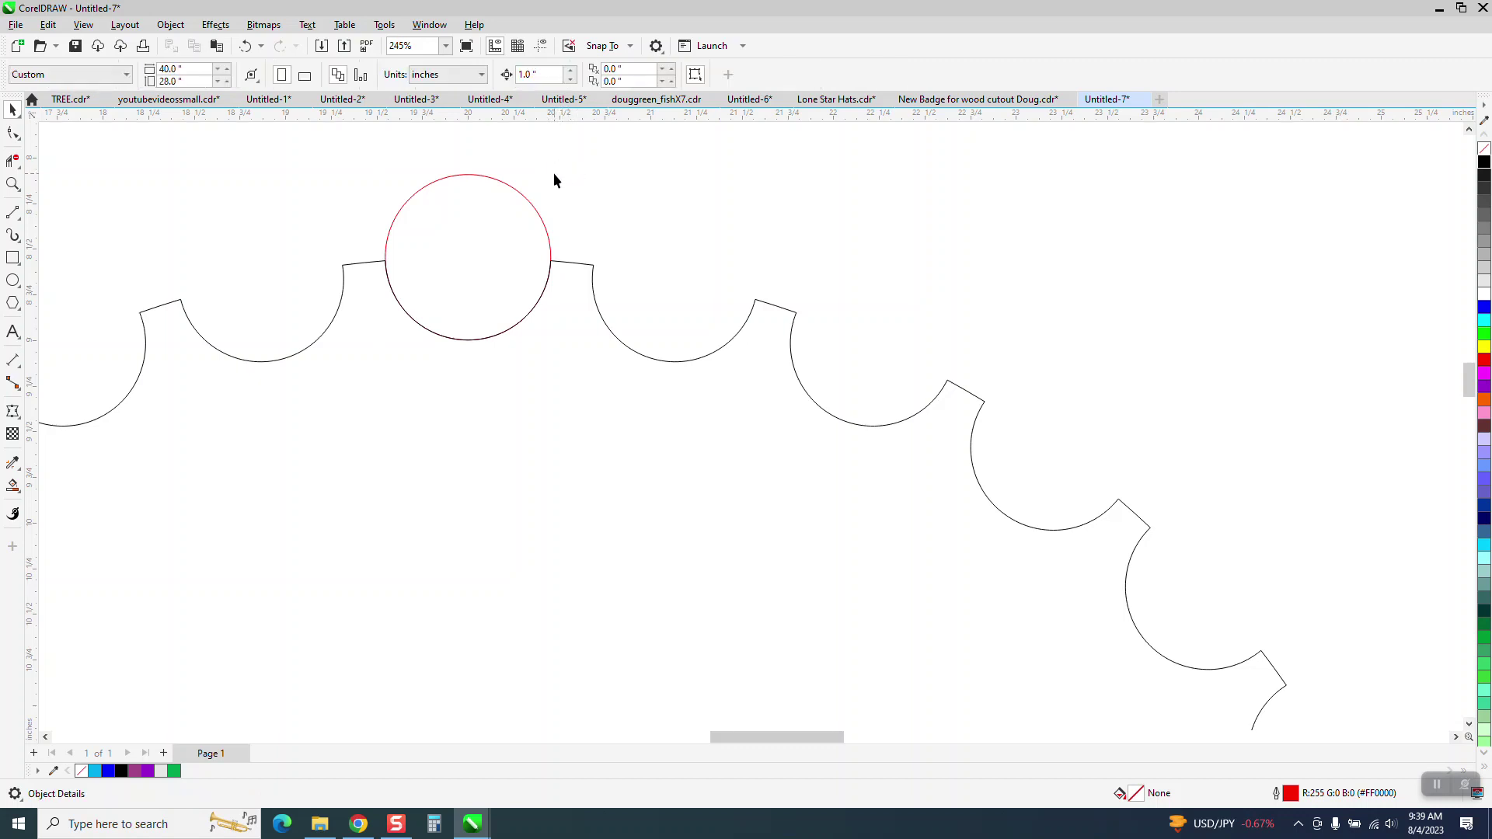
pyautogui.click(506, 211)
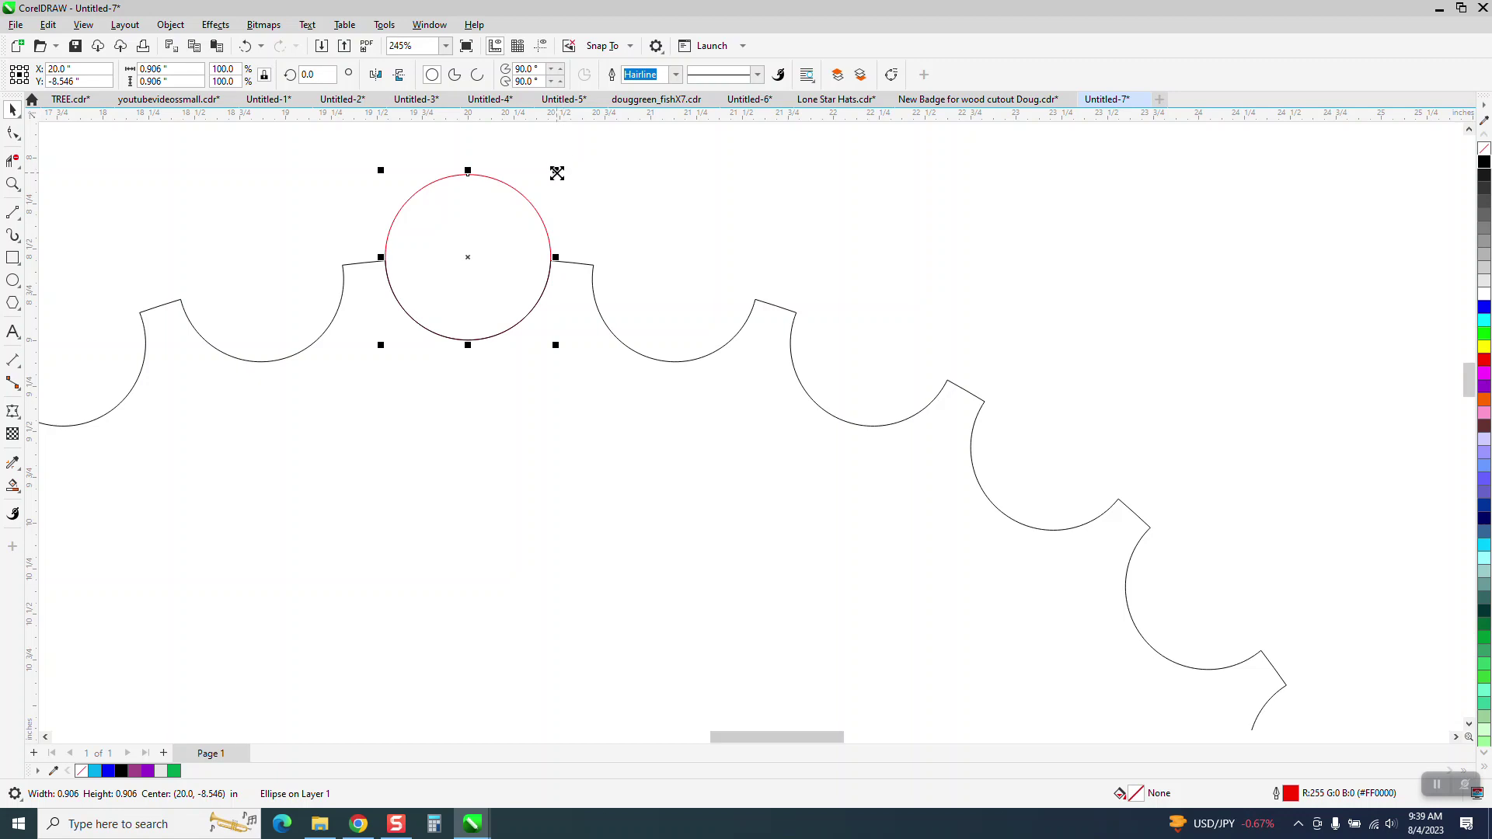
pyautogui.moveTo(560, 171); pyautogui.dragTo(554, 184)
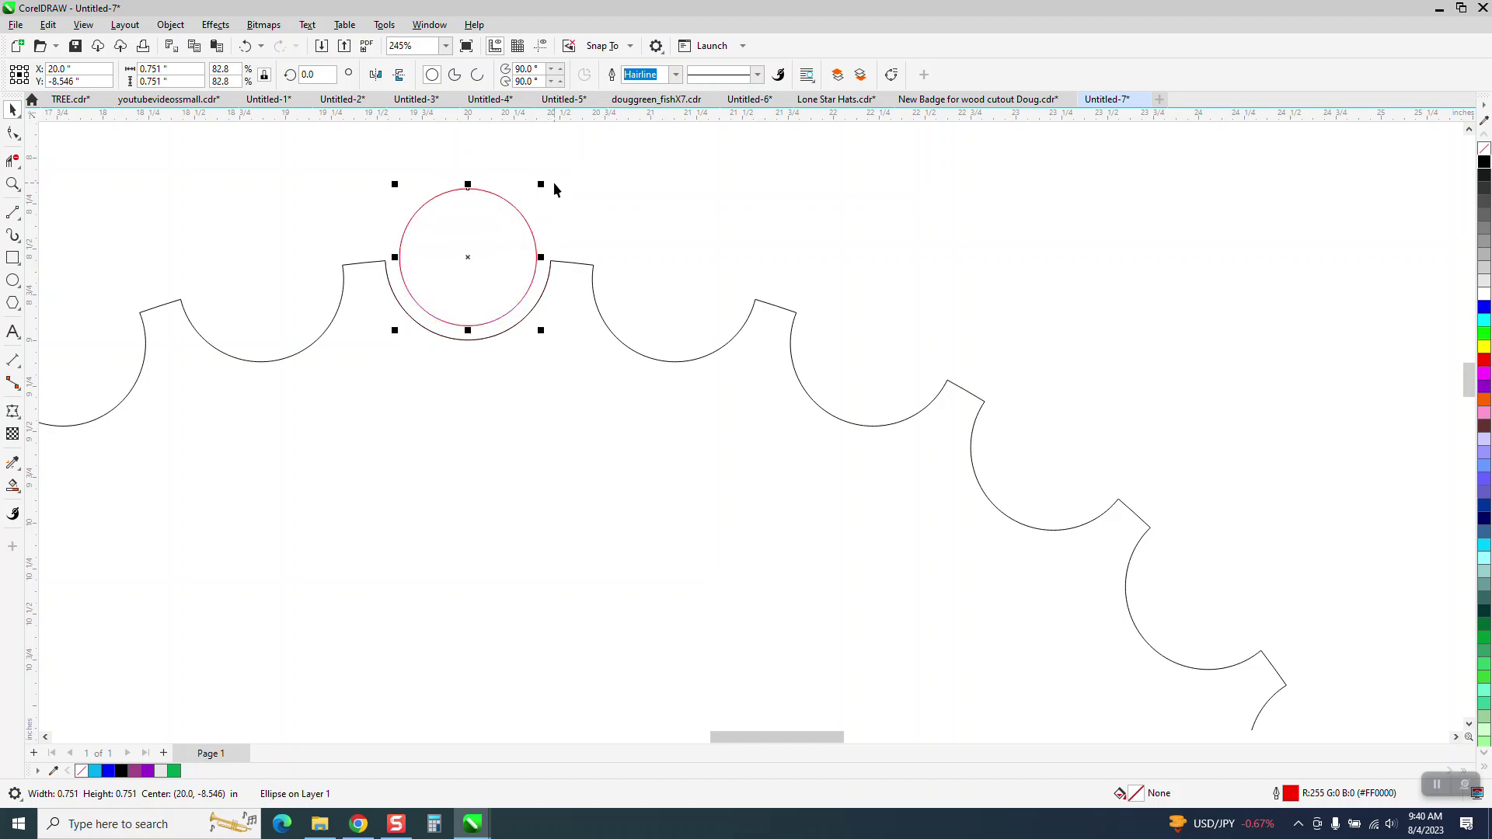
pyautogui.click(246, 46)
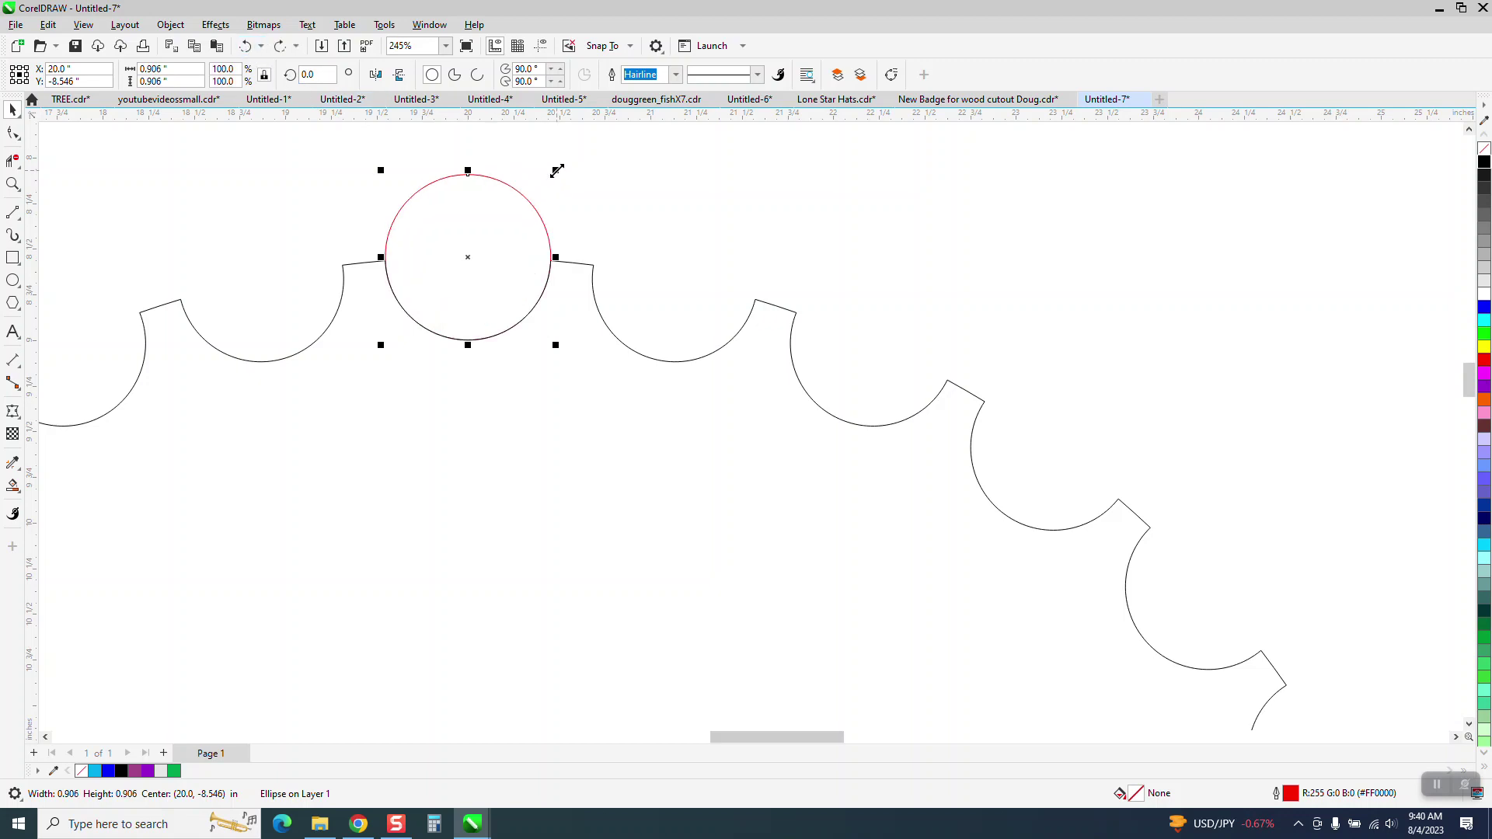
pyautogui.moveTo(557, 170); pyautogui.dragTo(544, 186)
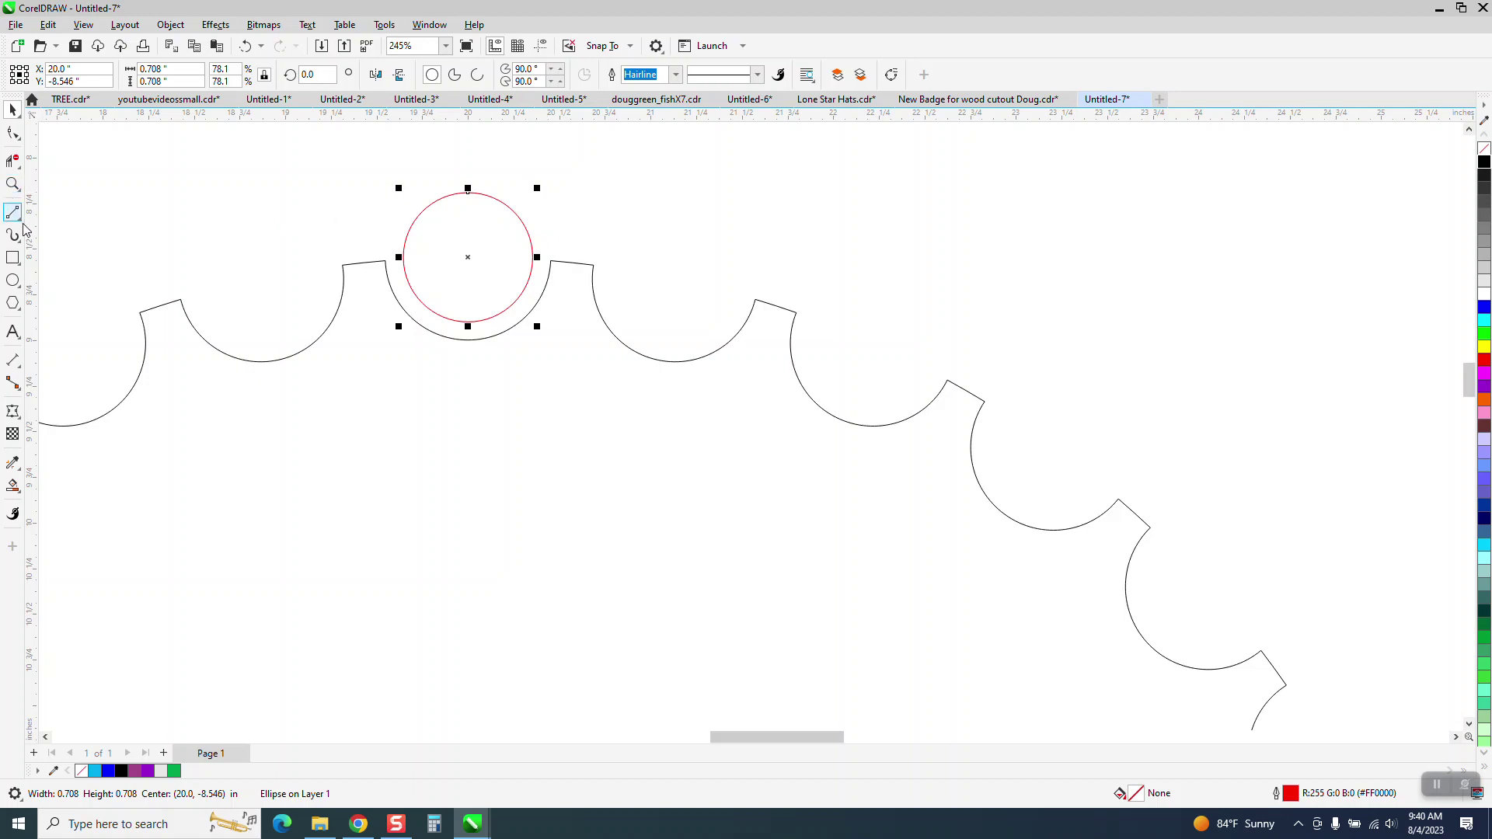
pyautogui.click(13, 257)
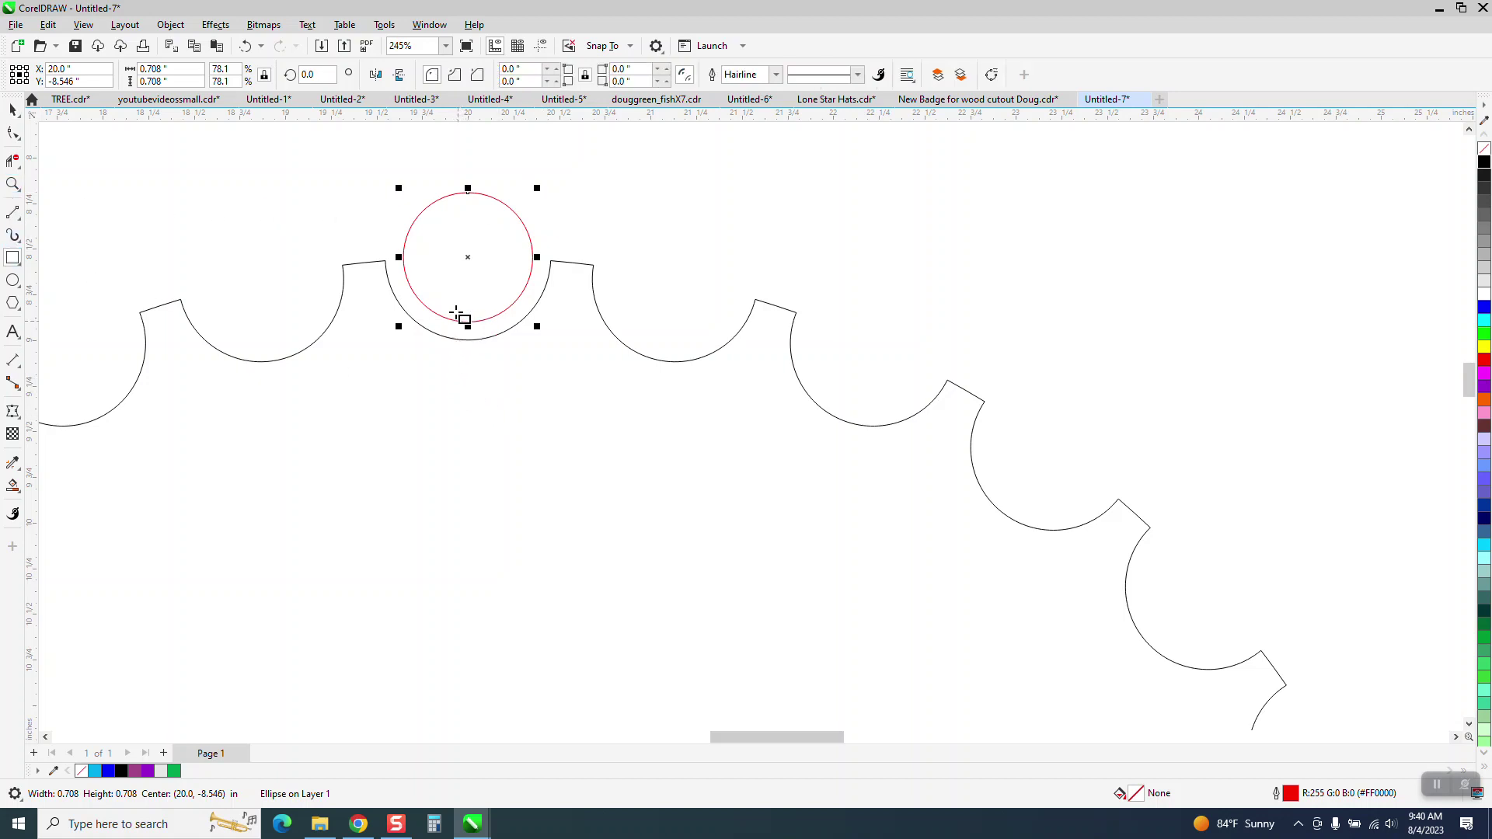
# Draw a small rectangle, centre it with P, and move it up under the circle's bottom edge
pyautogui.moveTo(453, 304); pyautogui.dragTo(481, 347)
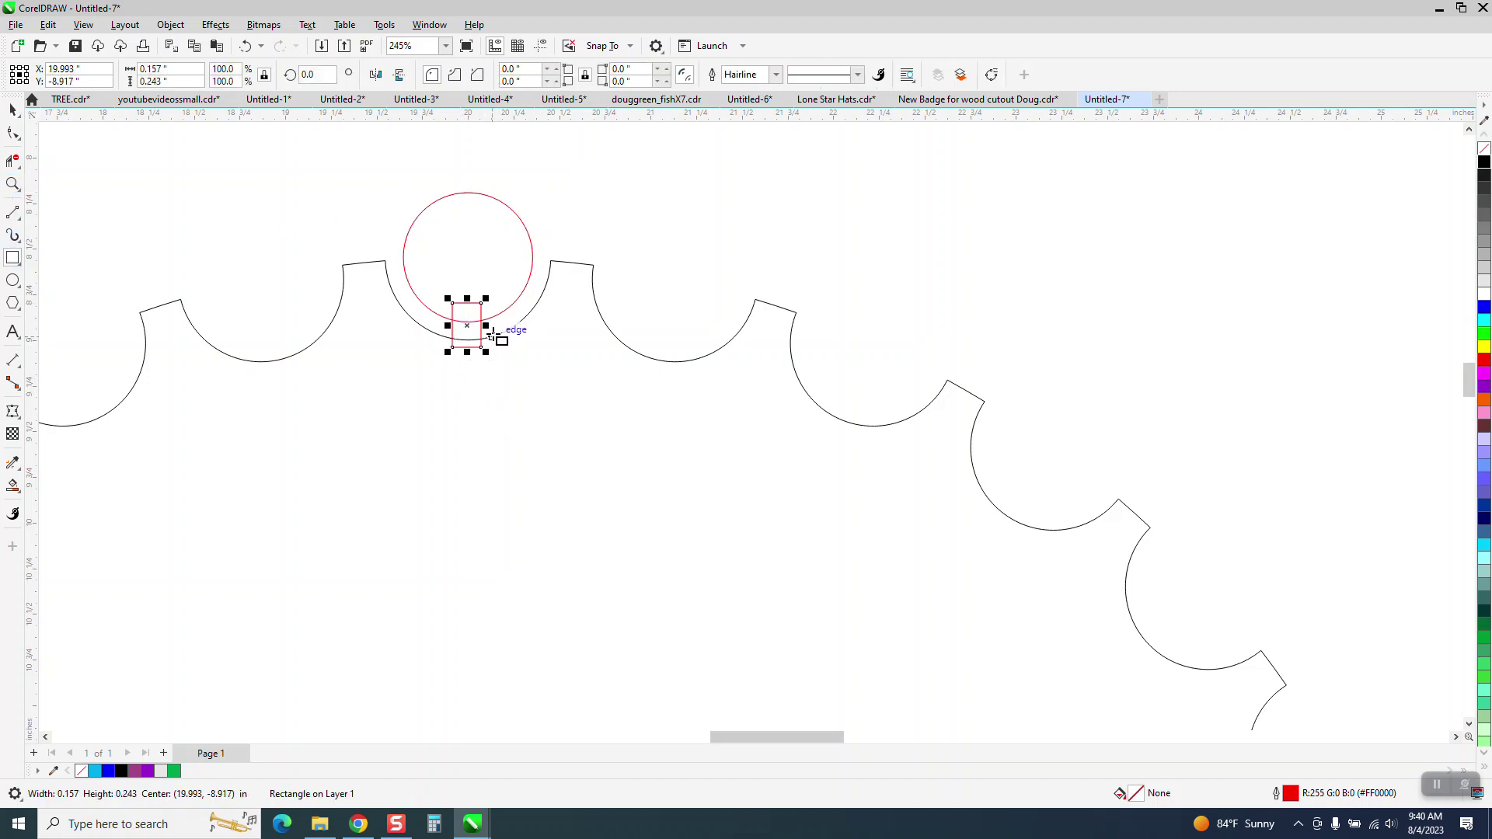
pyautogui.press('p')
pyautogui.scroll(-4, 440, 306)
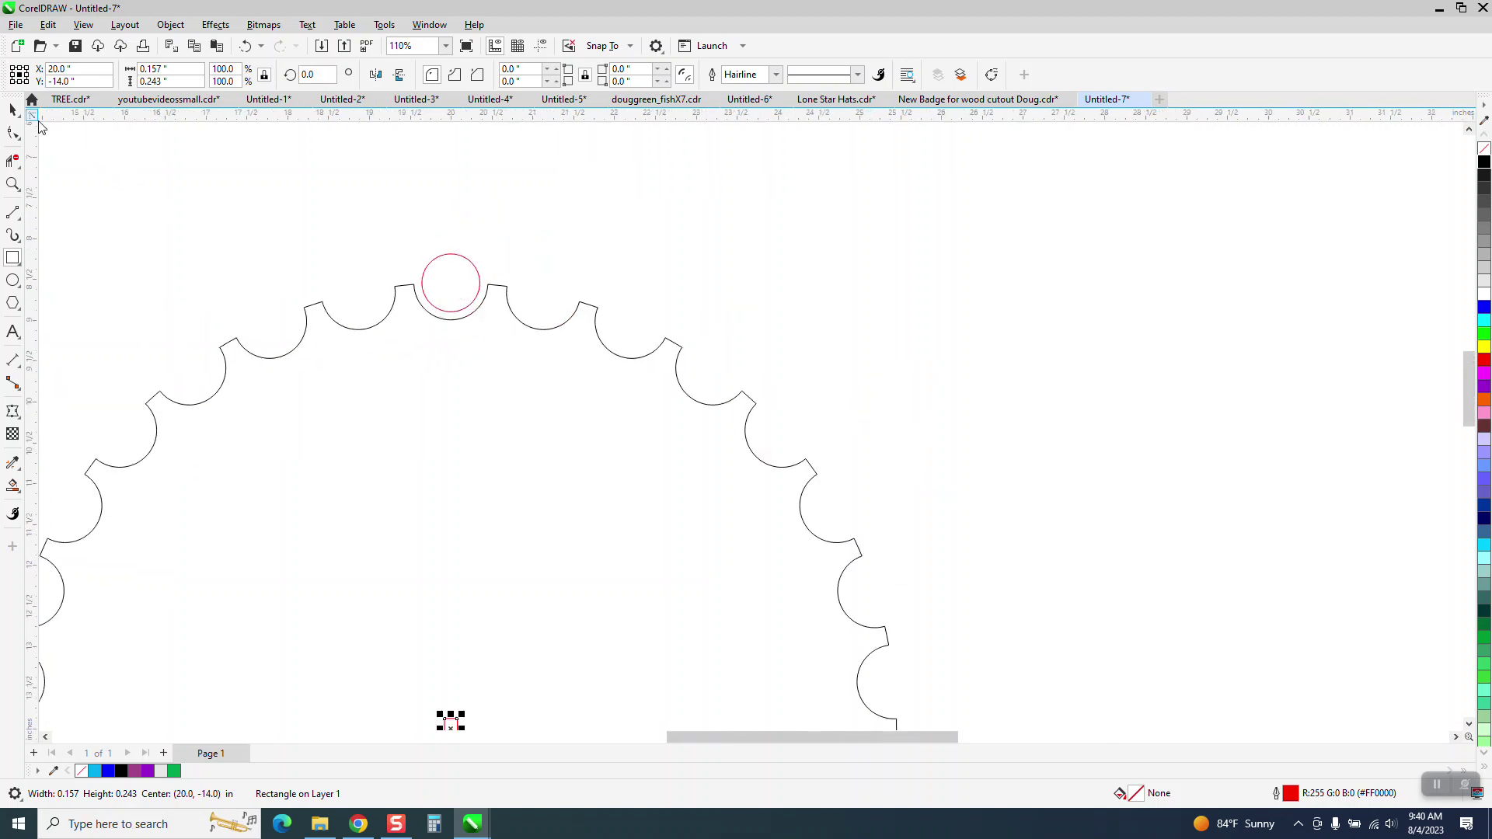
pyautogui.click(12, 109)
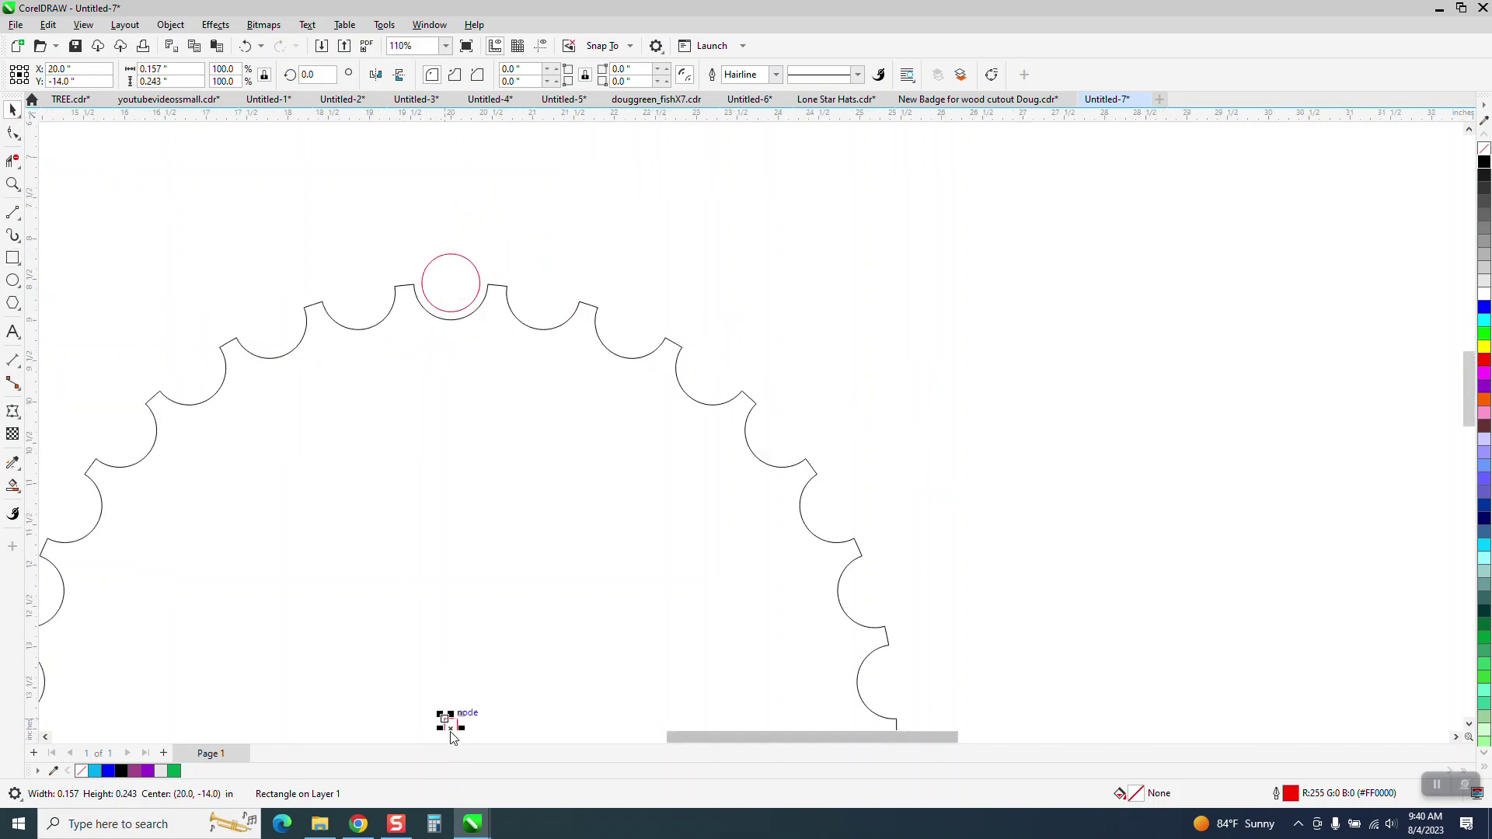
pyautogui.moveTo(449, 723); pyautogui.dragTo(442, 319)
# Narrow the rectangle to 0.112 by 0.243 inches, bridging the circle to the scallop
pyautogui.press('z')
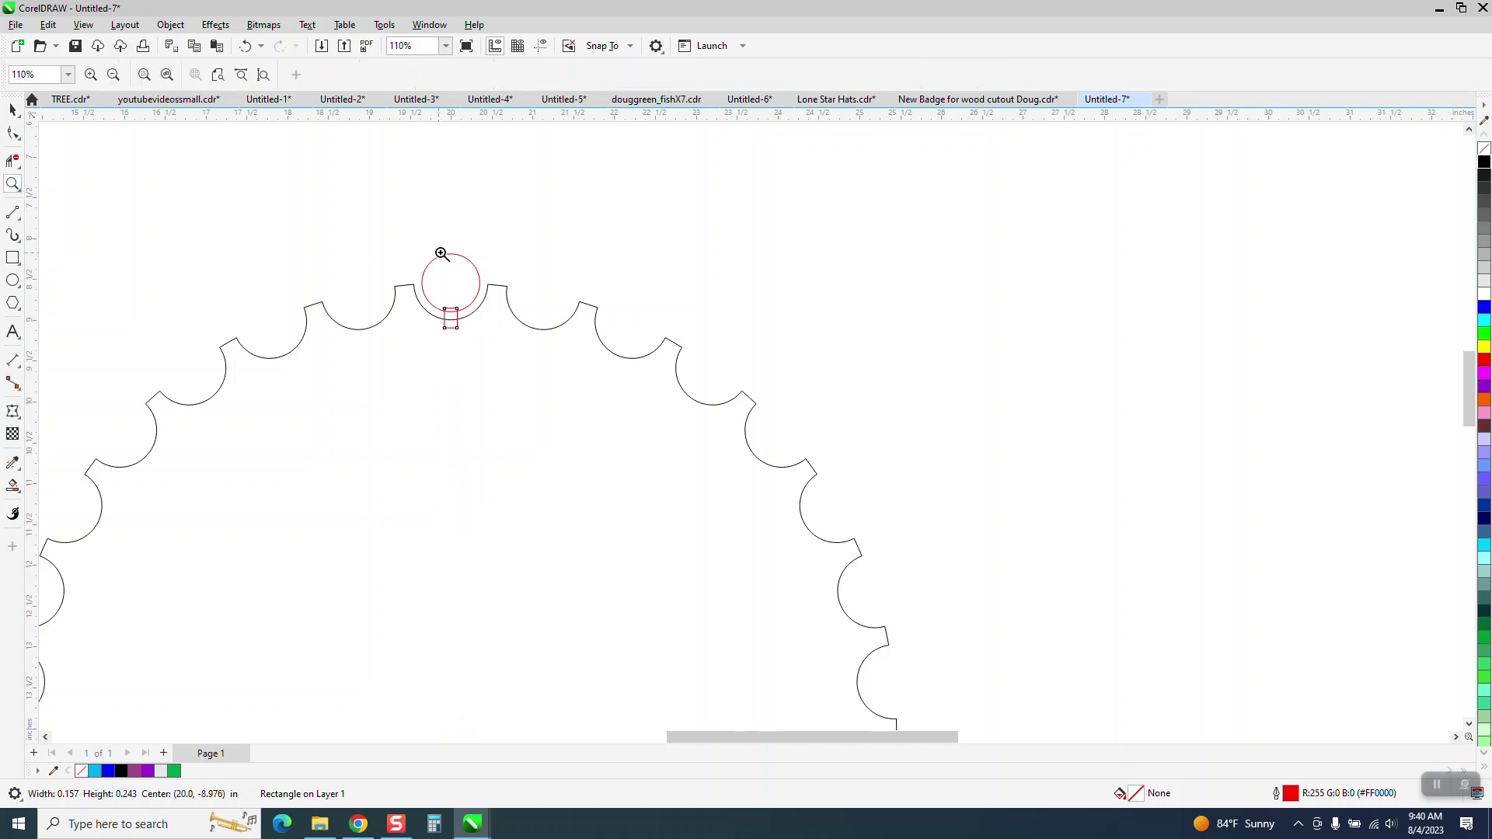
pyautogui.moveTo(411, 238); pyautogui.dragTo(493, 373)
pyautogui.scroll(-4, 473, 366)
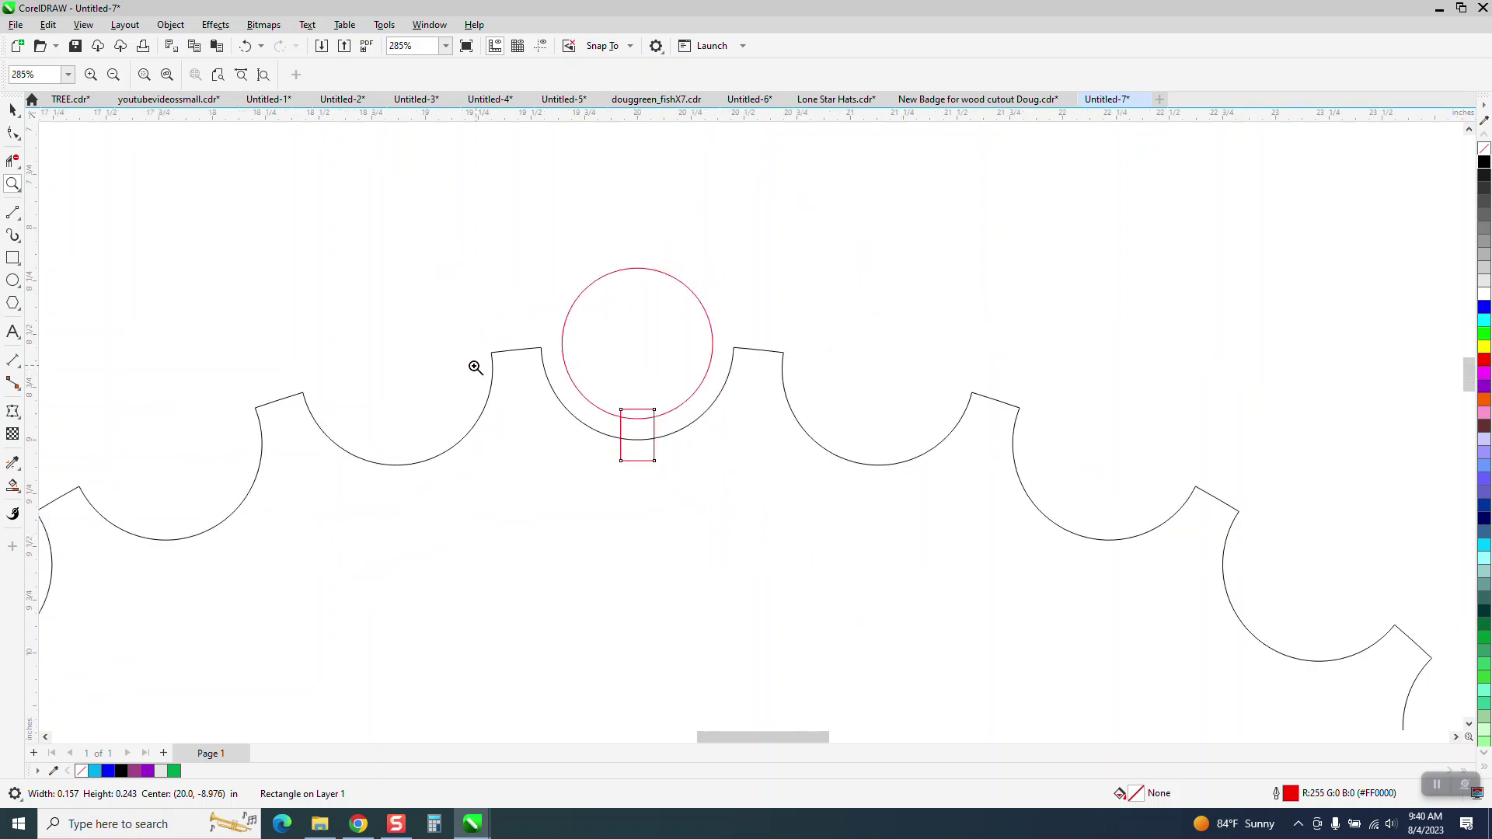
pyautogui.scroll(-2, 411, 346)
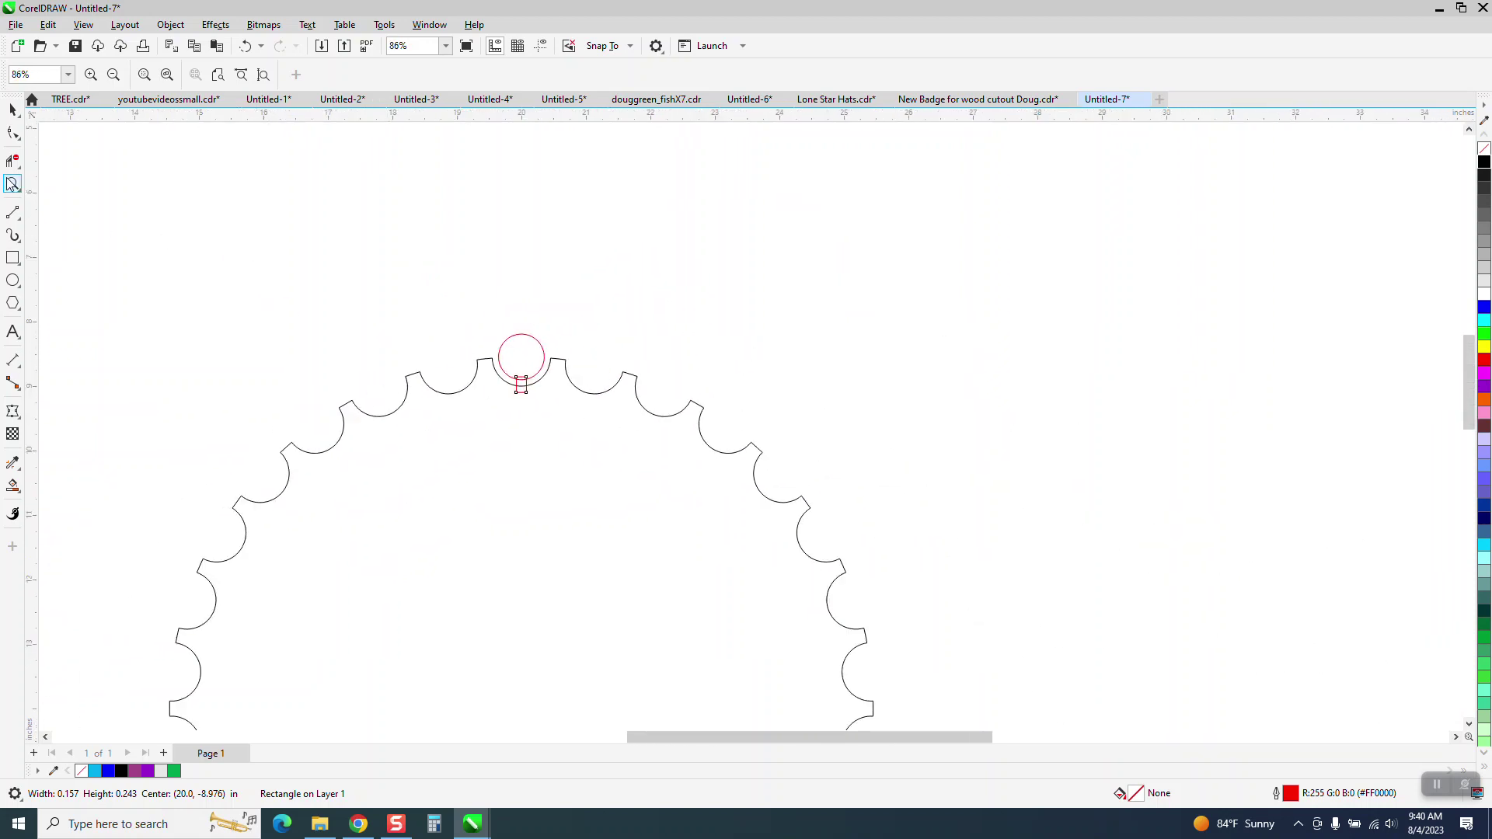
pyautogui.scroll(6, 532, 393)
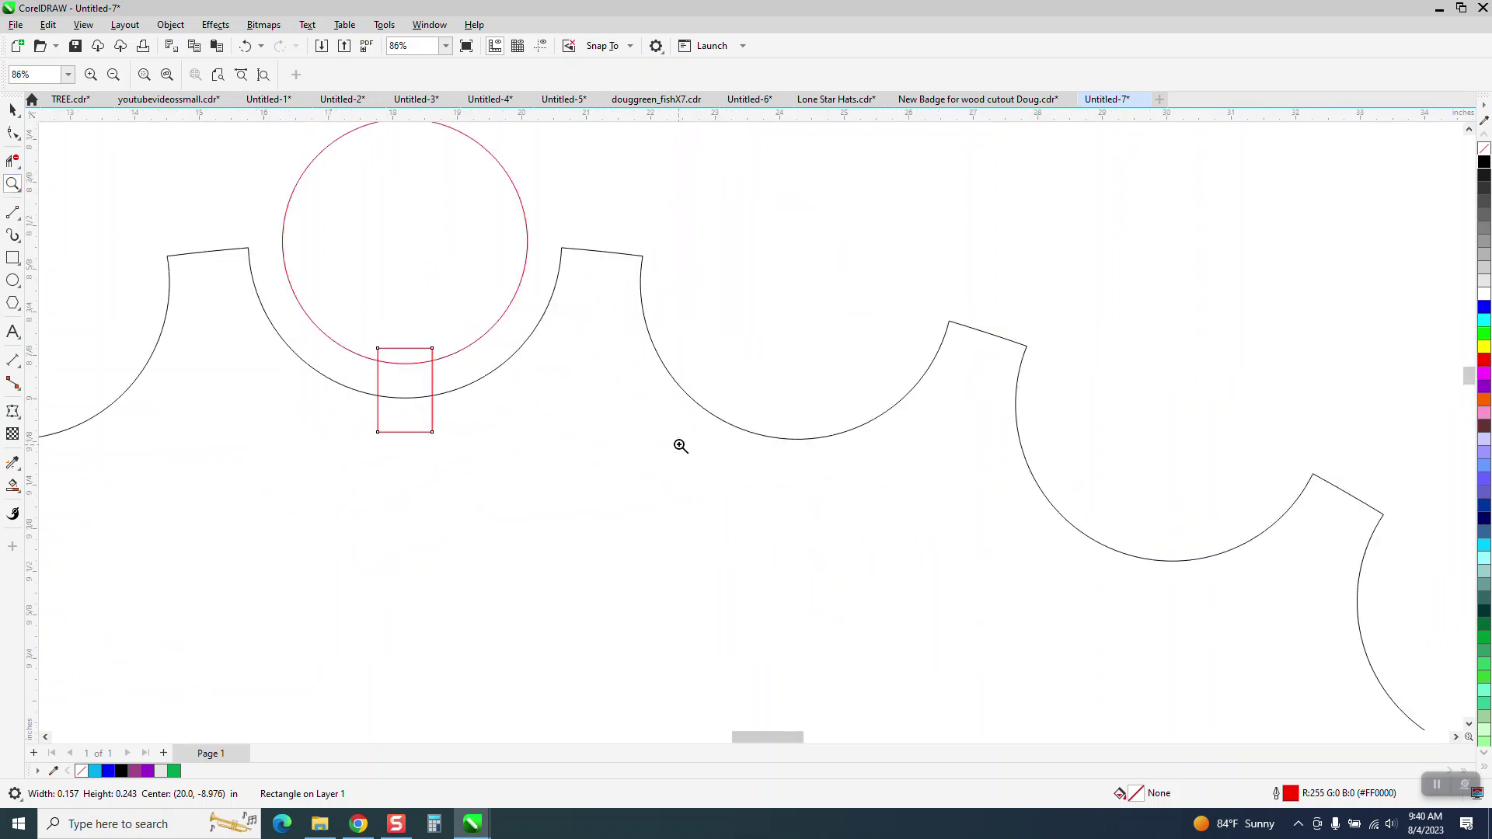
pyautogui.click(14, 110)
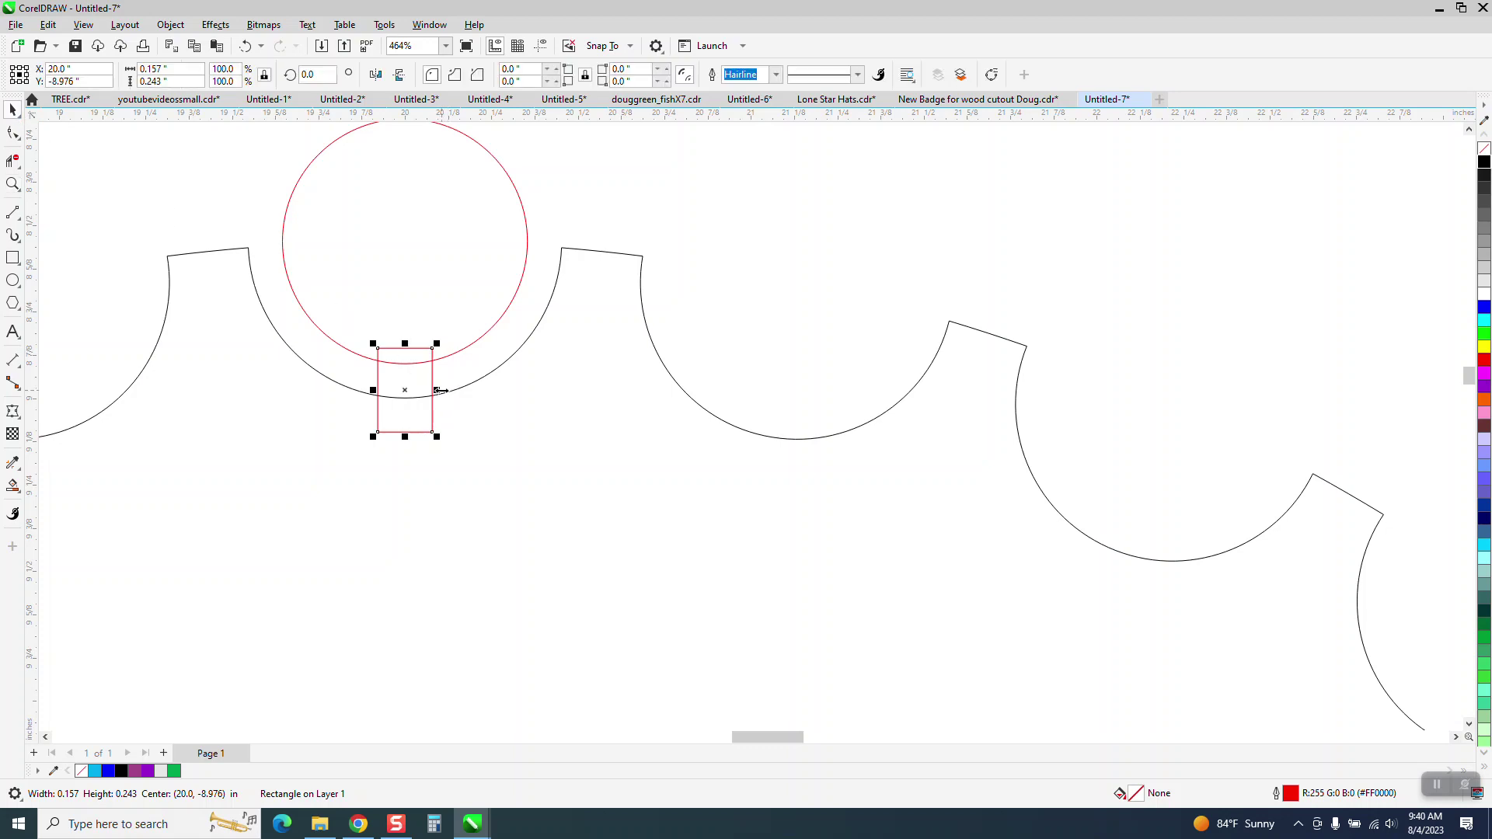
pyautogui.moveTo(440, 390); pyautogui.dragTo(429, 390)
pyautogui.scroll(-8, 470, 415)
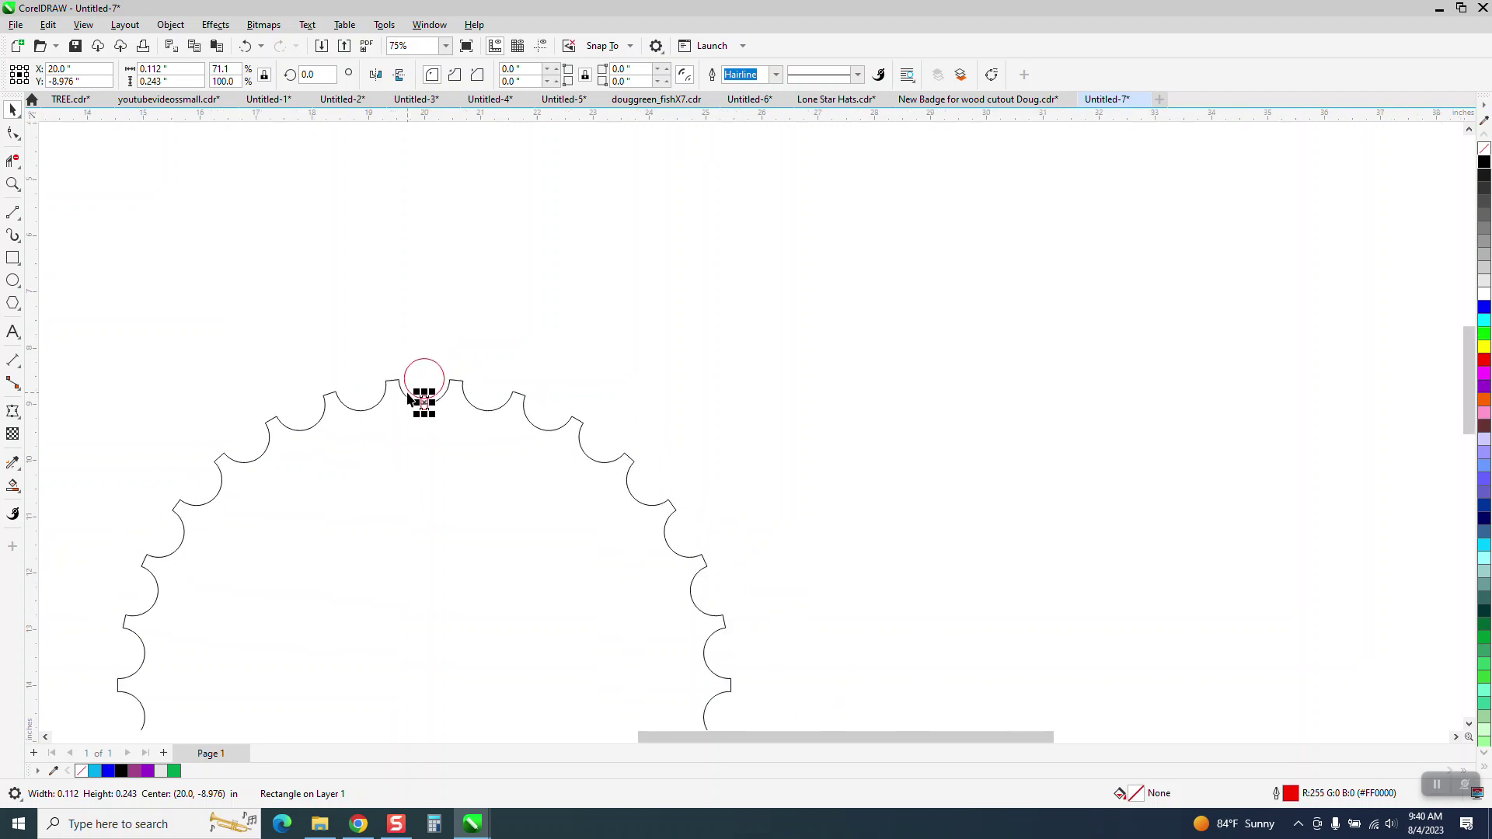
pyautogui.scroll(-1, 429, 372)
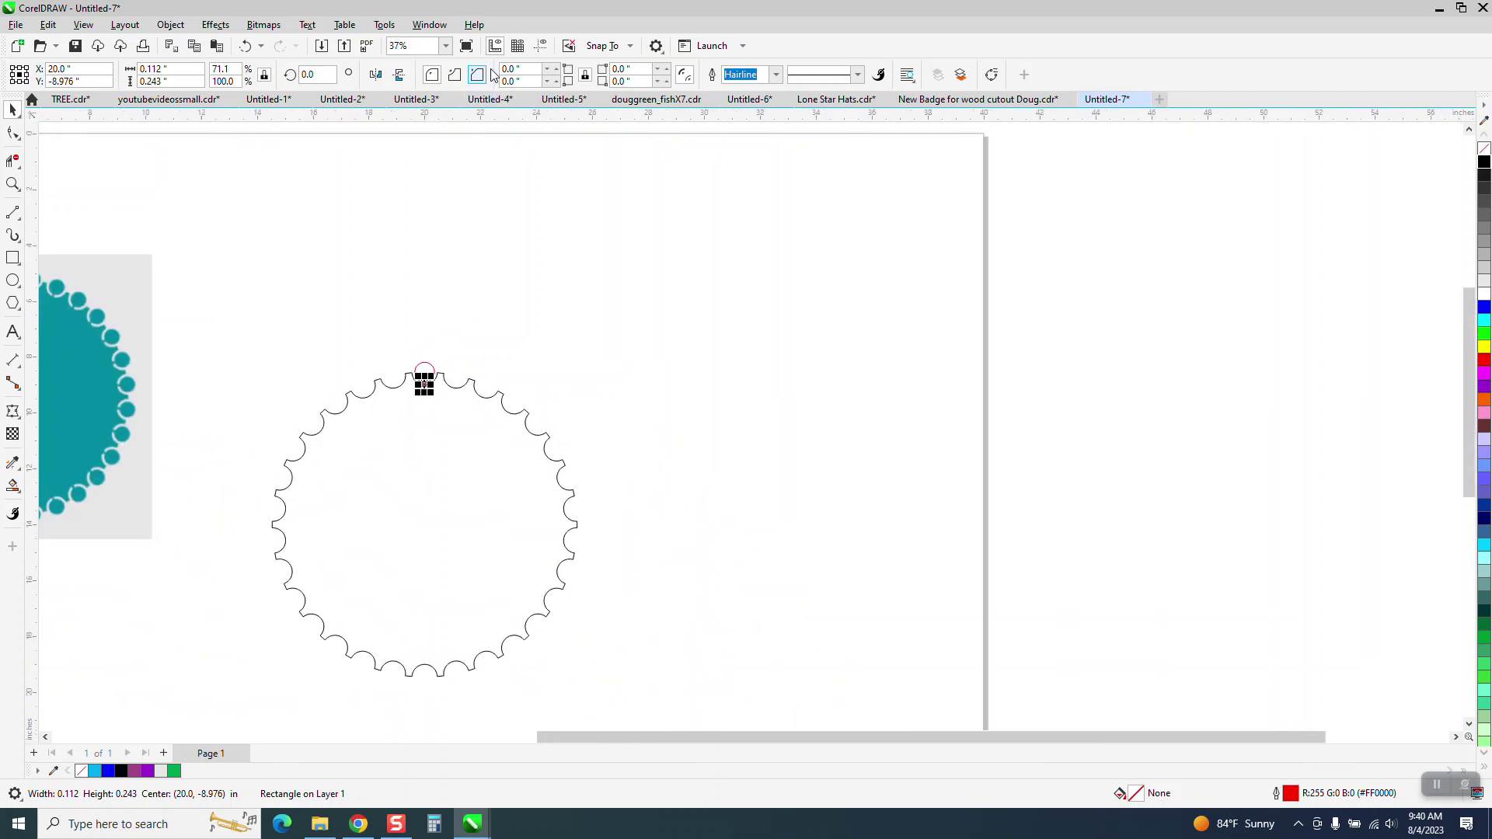
# Group the small circle and rectangle and set the group's rotation centre to the ring's centre
pyautogui.click(542, 46)
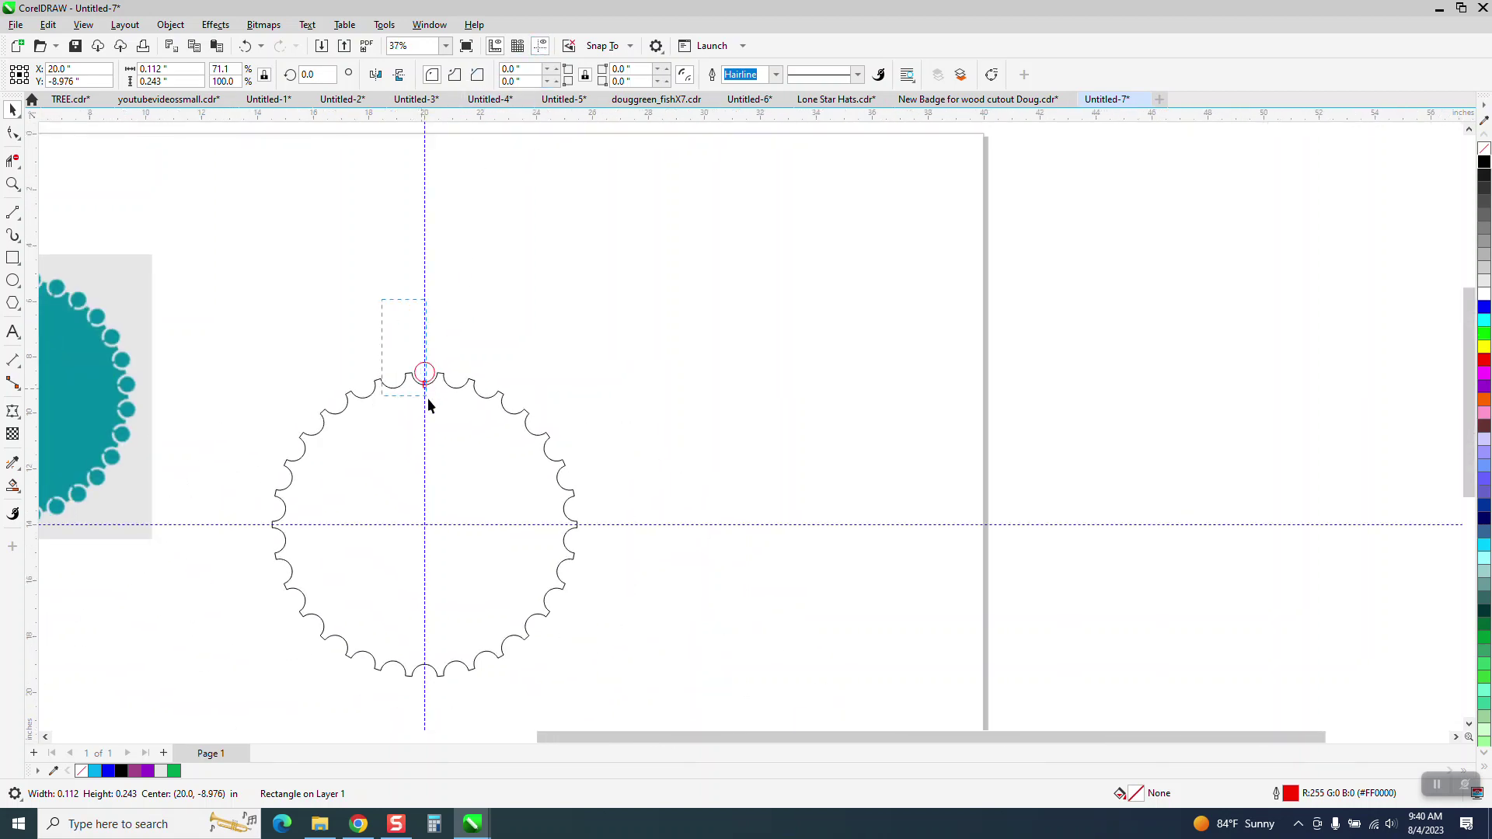
pyautogui.moveTo(468, 438); pyautogui.dragTo(467, 437)
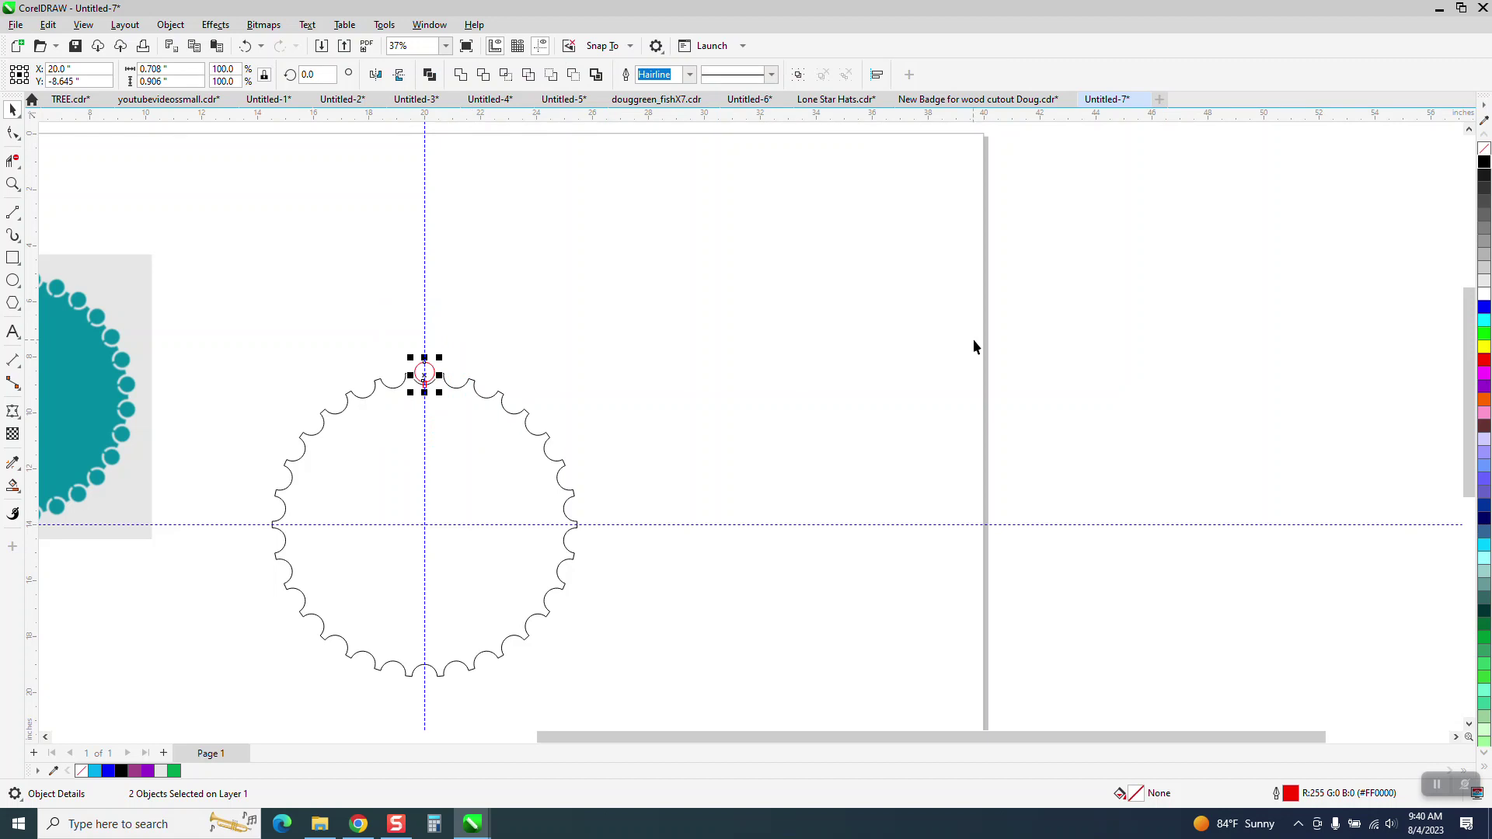
pyautogui.hotkey('ctrl', 'g')
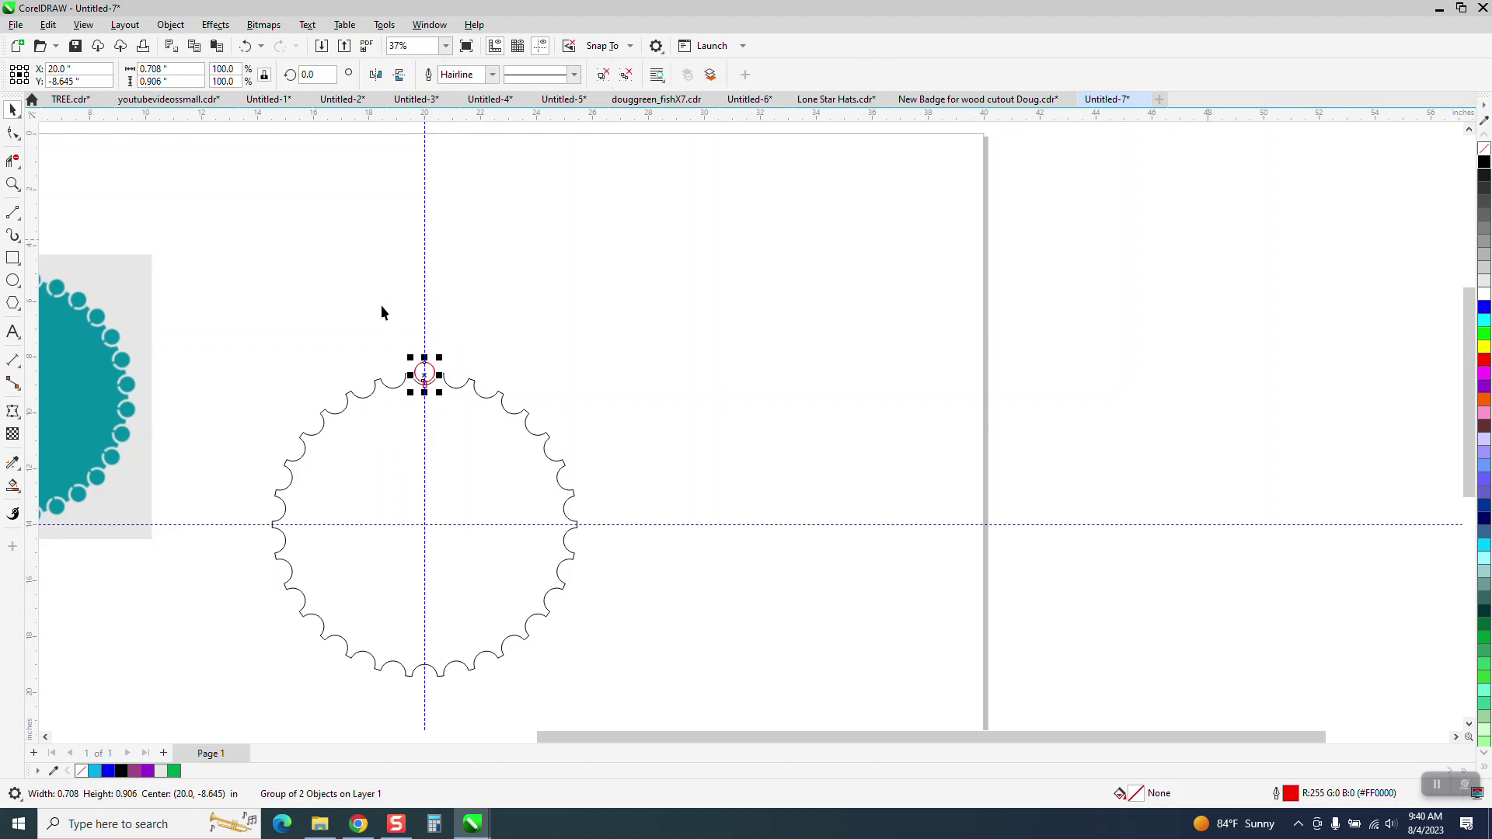
pyautogui.click(425, 374)
pyautogui.click(430, 373)
pyautogui.click(426, 374)
pyautogui.click(309, 74)
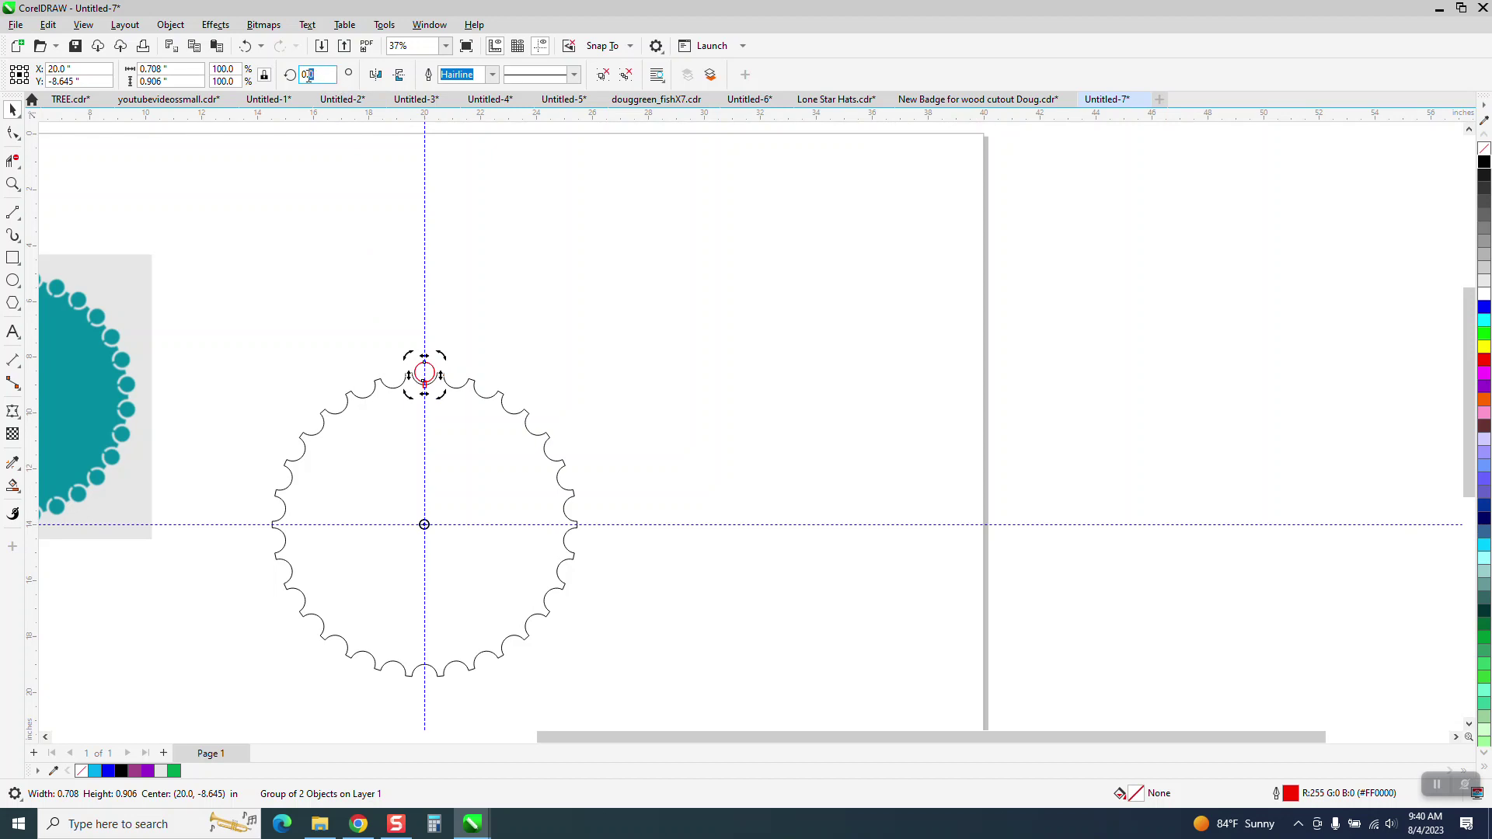
# Add group copies rotated 12° and 24°, then repeat with Ctrl+R around the whole ring
pyautogui.write('12')
pyautogui.press('Return')
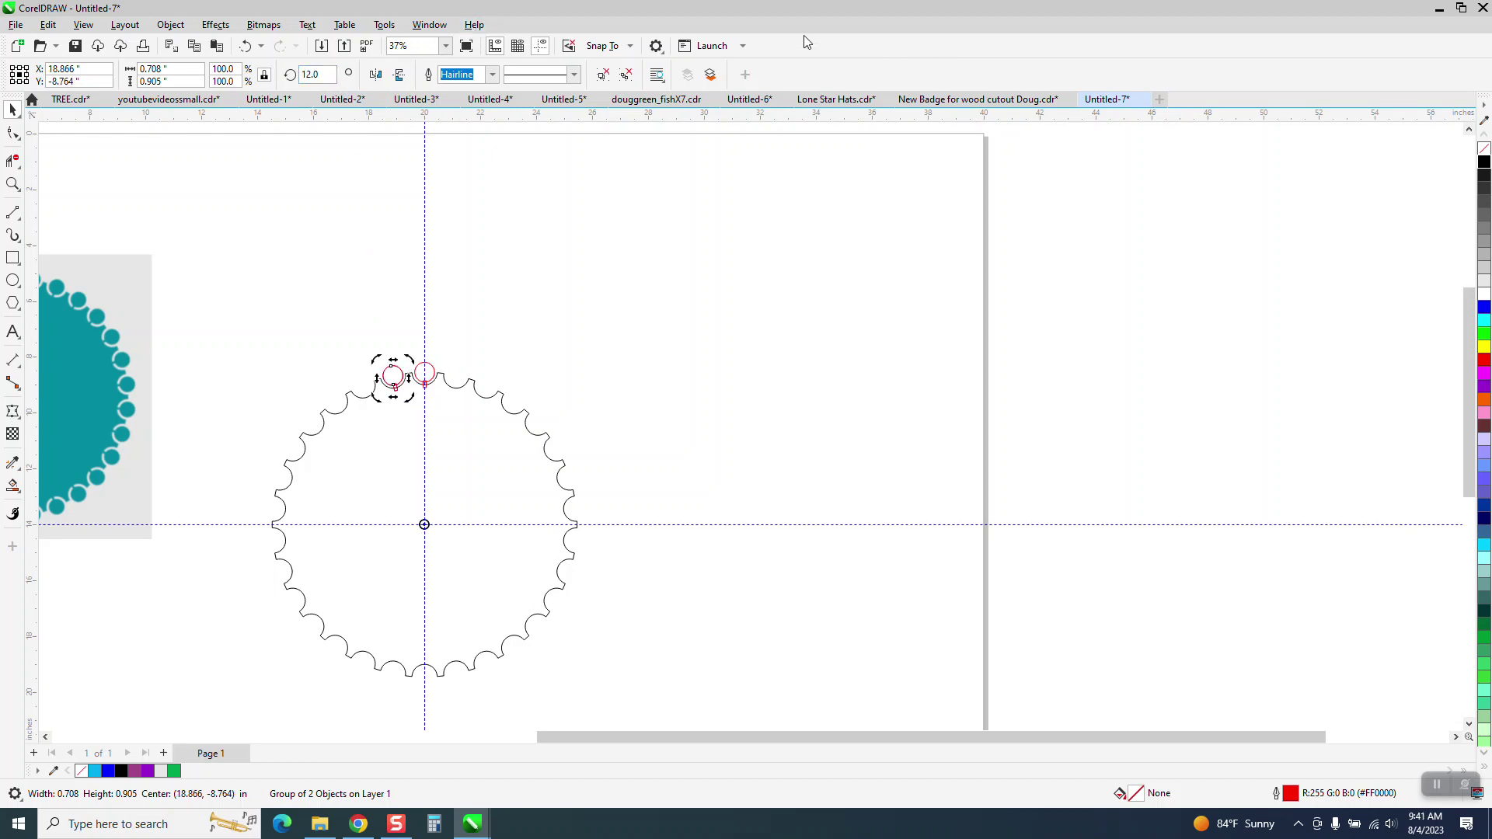
pyautogui.write('24')
pyautogui.press('Return')
pyautogui.hotkey('ctrl', 'r')
pyautogui.hotkey('ctrl', 'r')
pyautogui.hotkey('ctrl', 'r')
pyautogui.hotkey('ctrl', 'r')
pyautogui.hotkey('ctrl', 'r')
pyautogui.hotkey('ctrl', 'r')
pyautogui.hotkey('ctrl', 'r')
pyautogui.hotkey('ctrl', 'r')
pyautogui.hotkey('ctrl', 'r')
pyautogui.hotkey('ctrl', 'r')
pyautogui.hotkey('ctrl', 'r')
pyautogui.hotkey('ctrl', 'r')
pyautogui.hotkey('ctrl', 'r')
pyautogui.hotkey('ctrl', 'r')
pyautogui.hotkey('ctrl', 'r')
pyautogui.hotkey('ctrl', 'r')
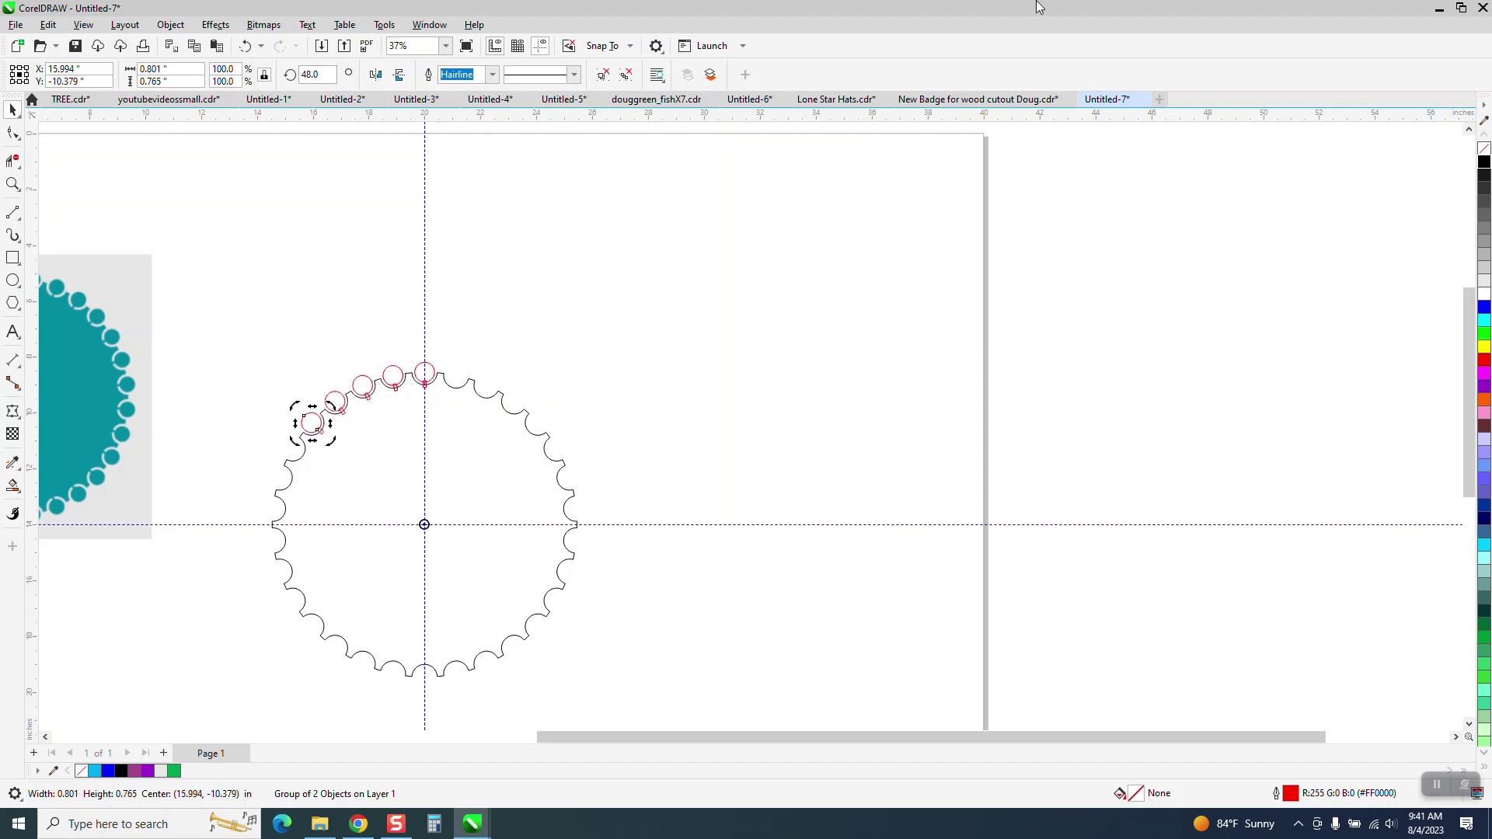
pyautogui.hotkey('ctrl', 'r')
pyautogui.hotkey('ctrl', 'r')
pyautogui.hotkey('ctrl', 'r')
pyautogui.hotkey('ctrl', 'r')
pyautogui.hotkey('ctrl', 'r')
pyautogui.hotkey('ctrl', 'r')
pyautogui.hotkey('ctrl', 'r')
pyautogui.hotkey('ctrl', 'r')
pyautogui.hotkey('ctrl', 'r')
pyautogui.hotkey('ctrl', 'r')
pyautogui.hotkey('ctrl', 'r')
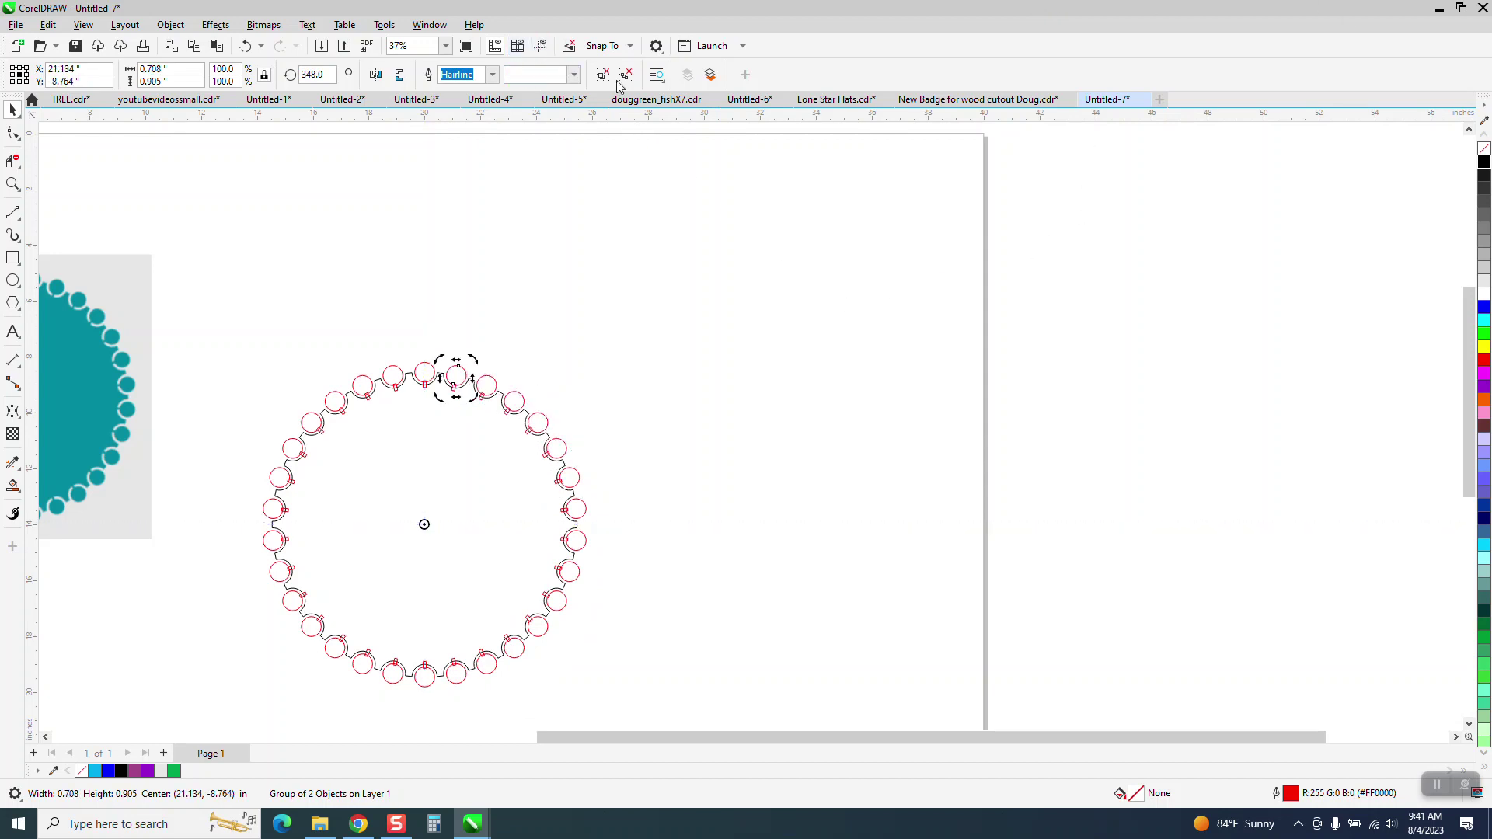
pyautogui.click(13, 258)
# Draw a rectangle enclosing the ring and Smart Fill the surrounding area green
pyautogui.moveTo(200, 299); pyautogui.dragTo(635, 708)
pyautogui.click(21, 493)
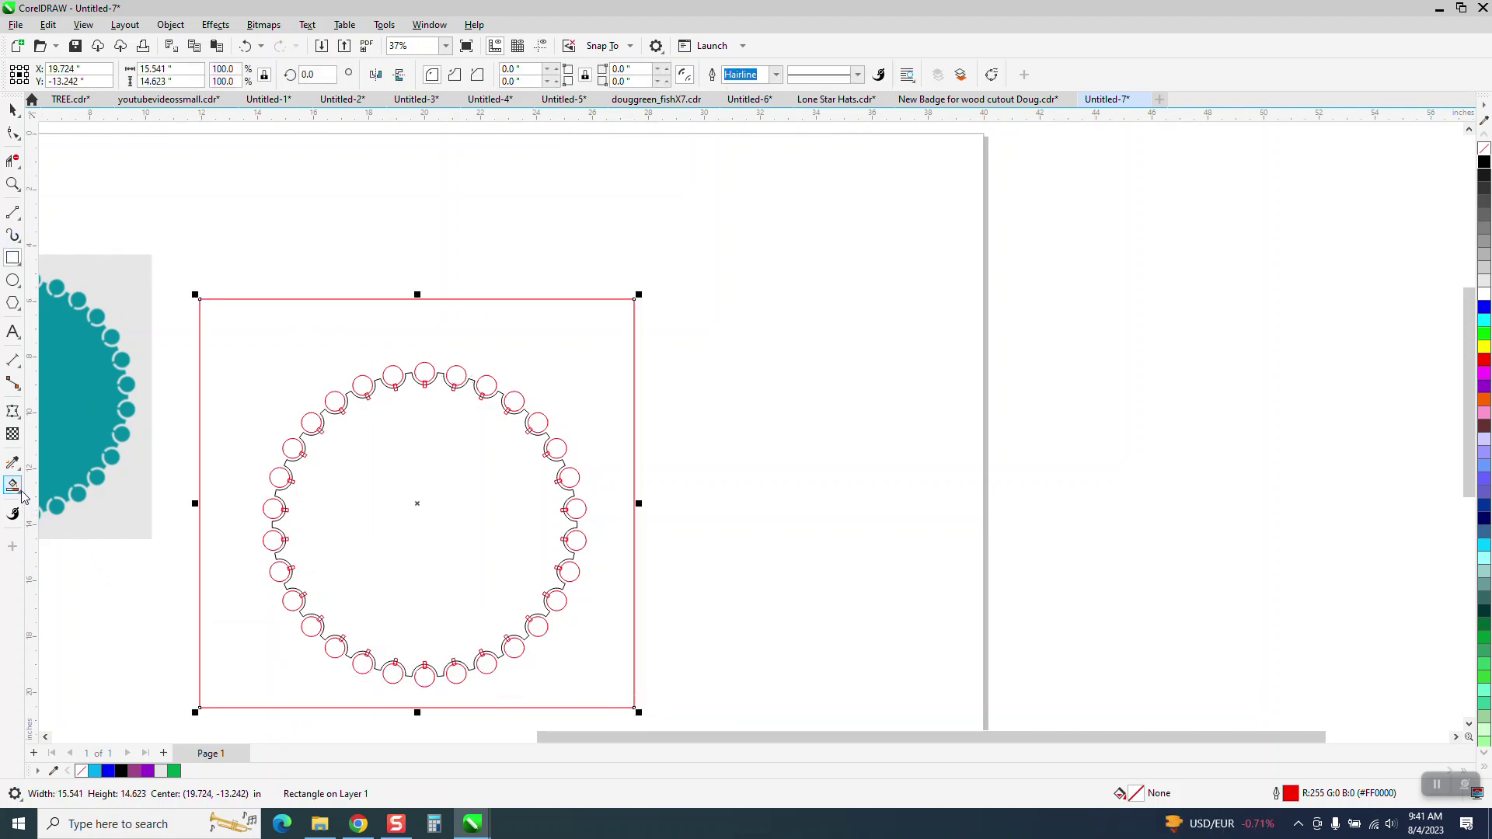
pyautogui.click(61, 508)
pyautogui.click(313, 366)
pyautogui.click(13, 110)
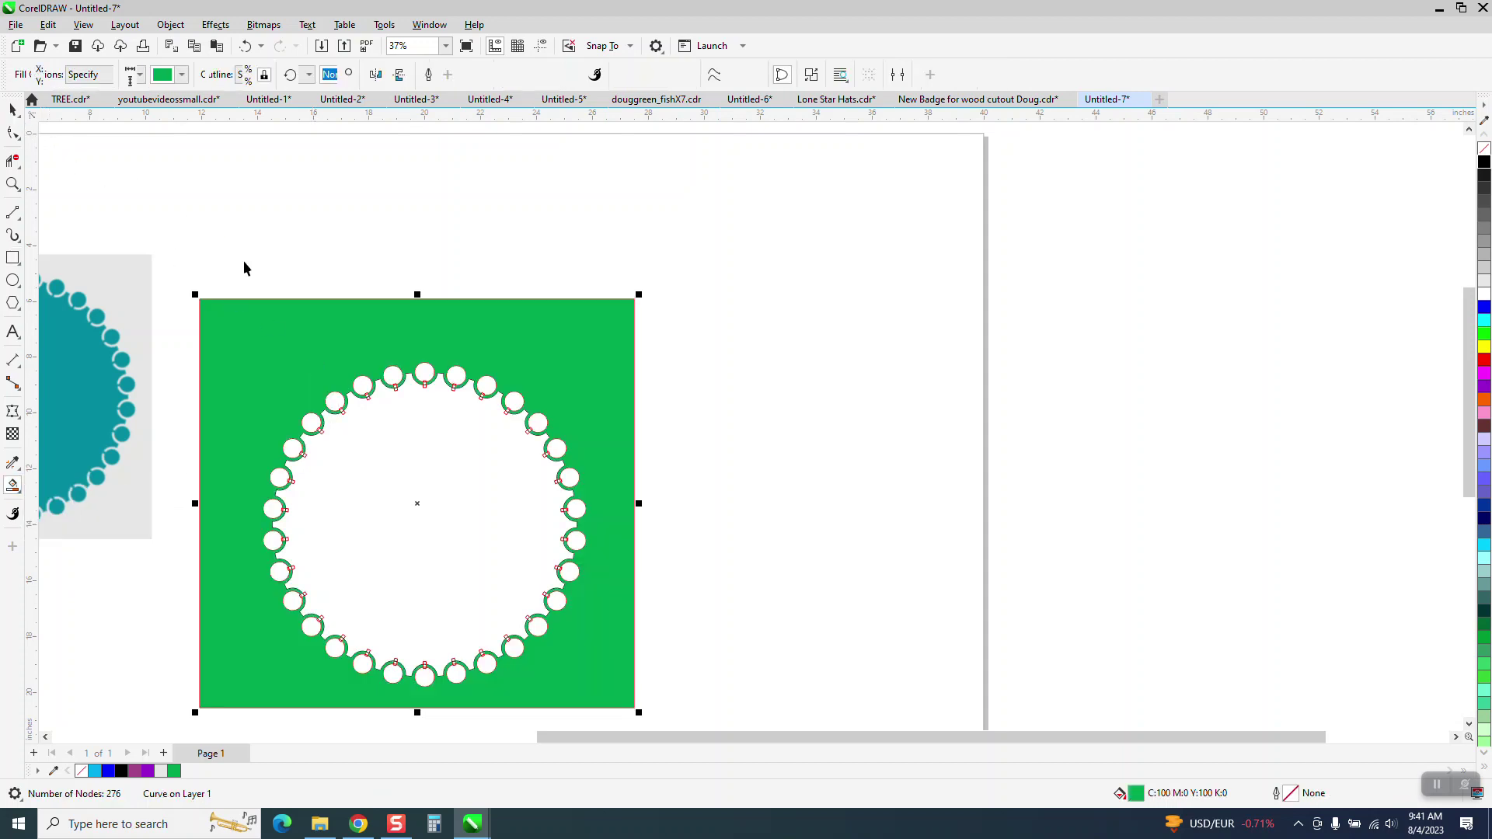
# Move the drawn rectangle aside to the right and delete the red outline rectangle
pyautogui.moveTo(444, 462); pyautogui.dragTo(984, 437)
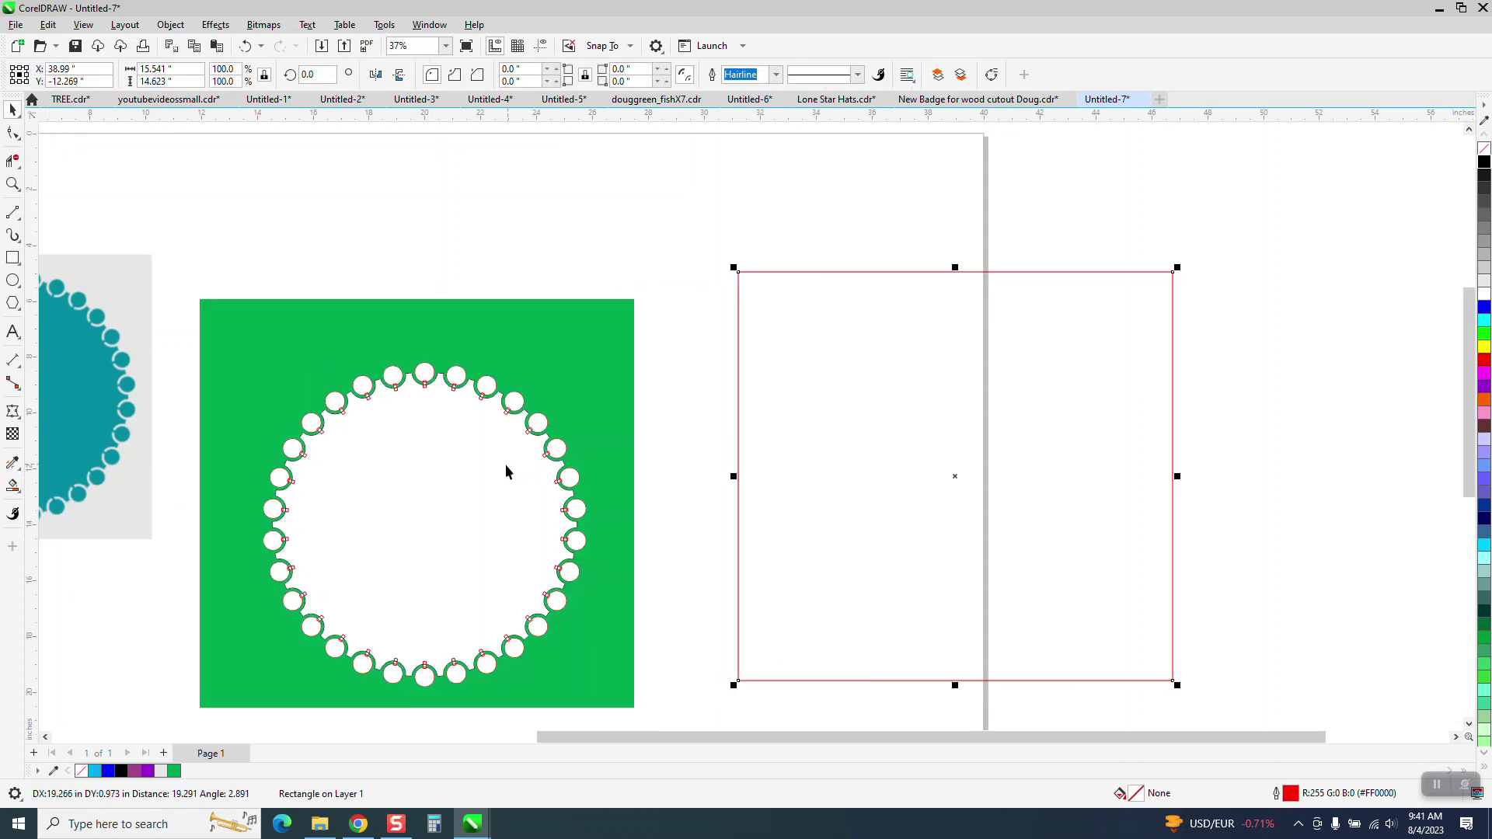
pyautogui.moveTo(505, 464); pyautogui.dragTo(1026, 459)
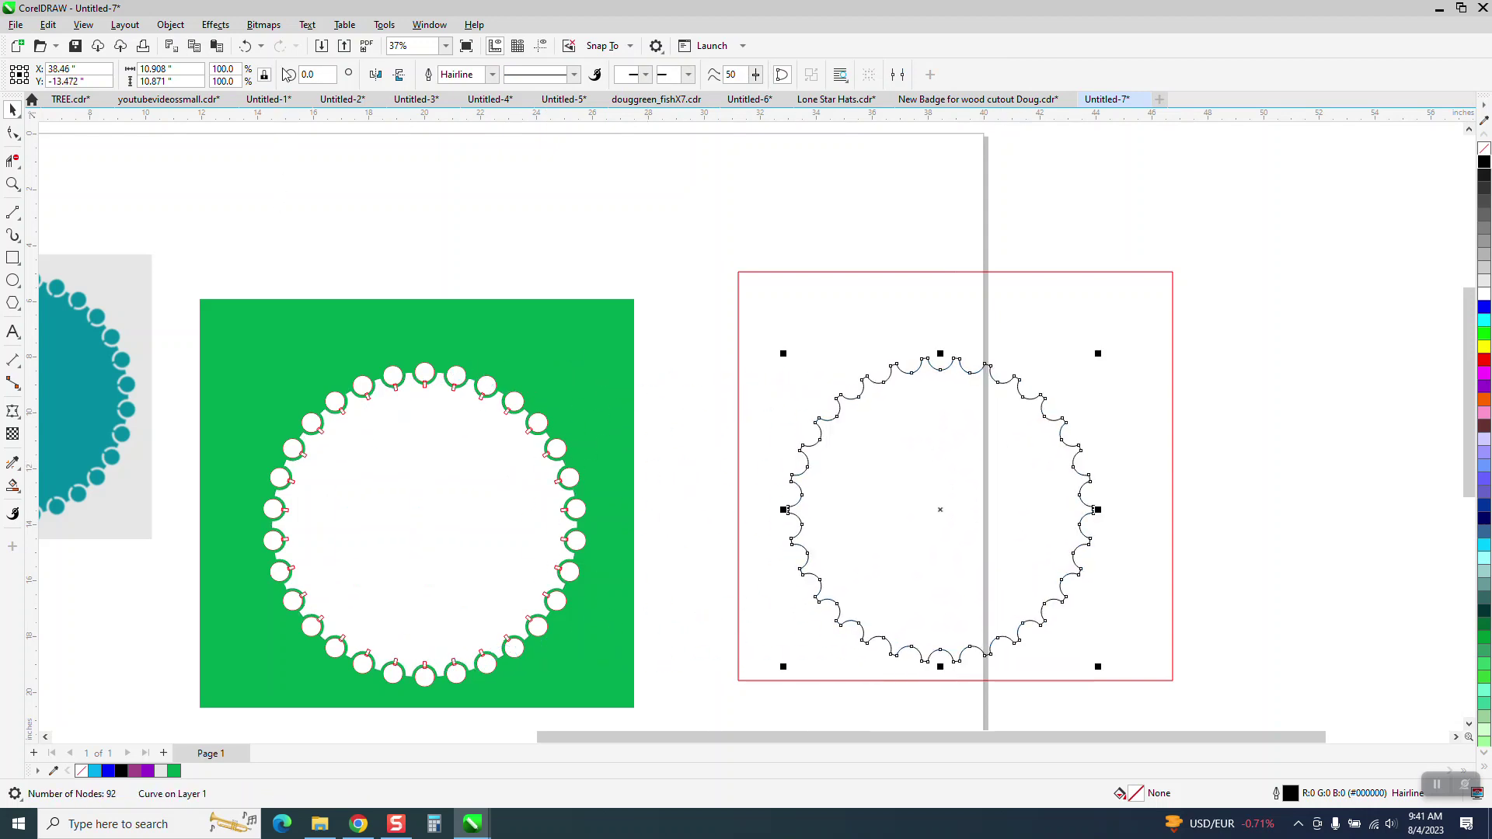
pyautogui.click(244, 46)
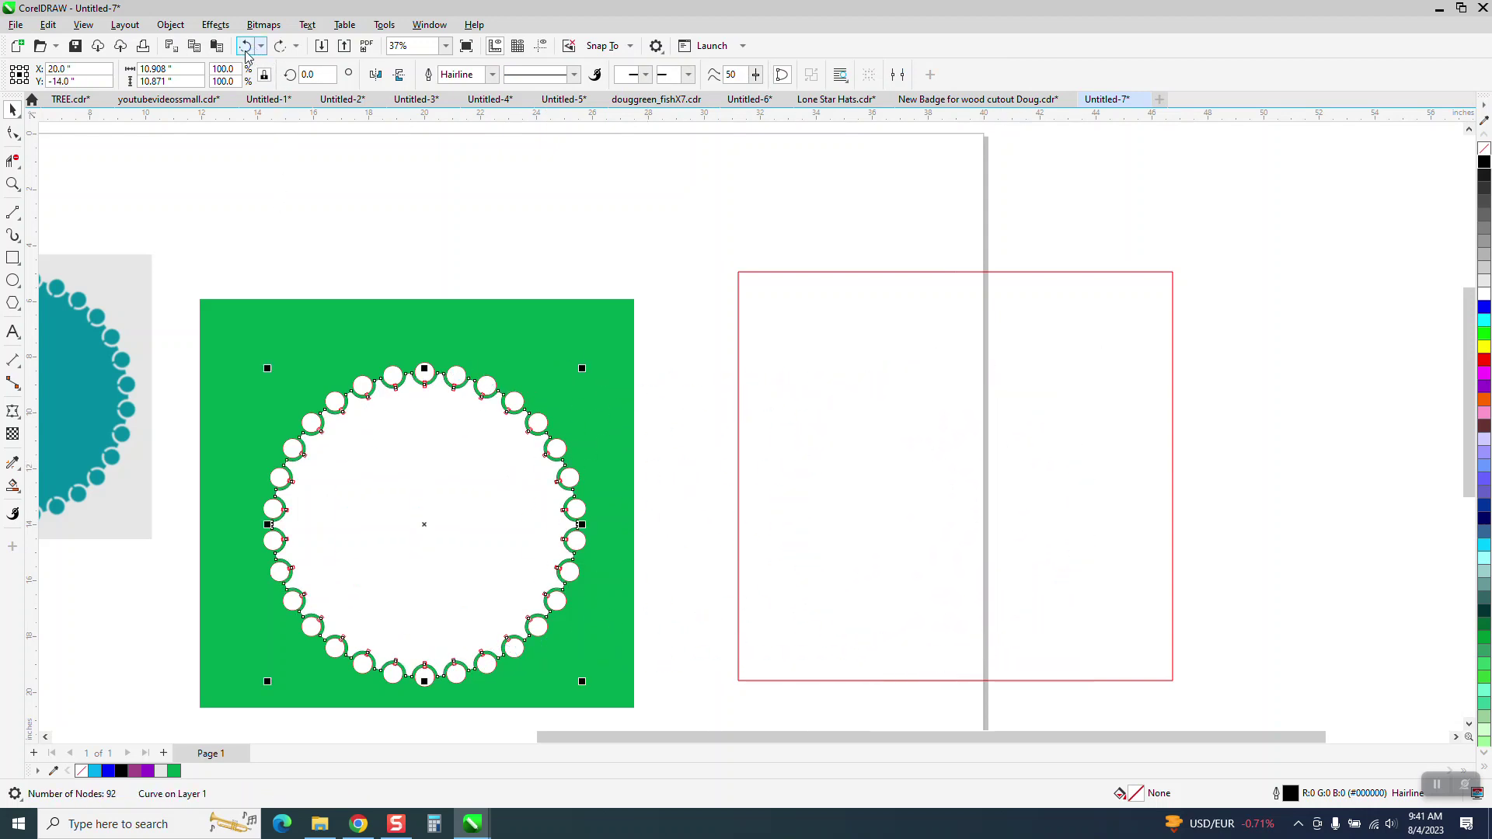
pyautogui.click(401, 193)
pyautogui.click(856, 338)
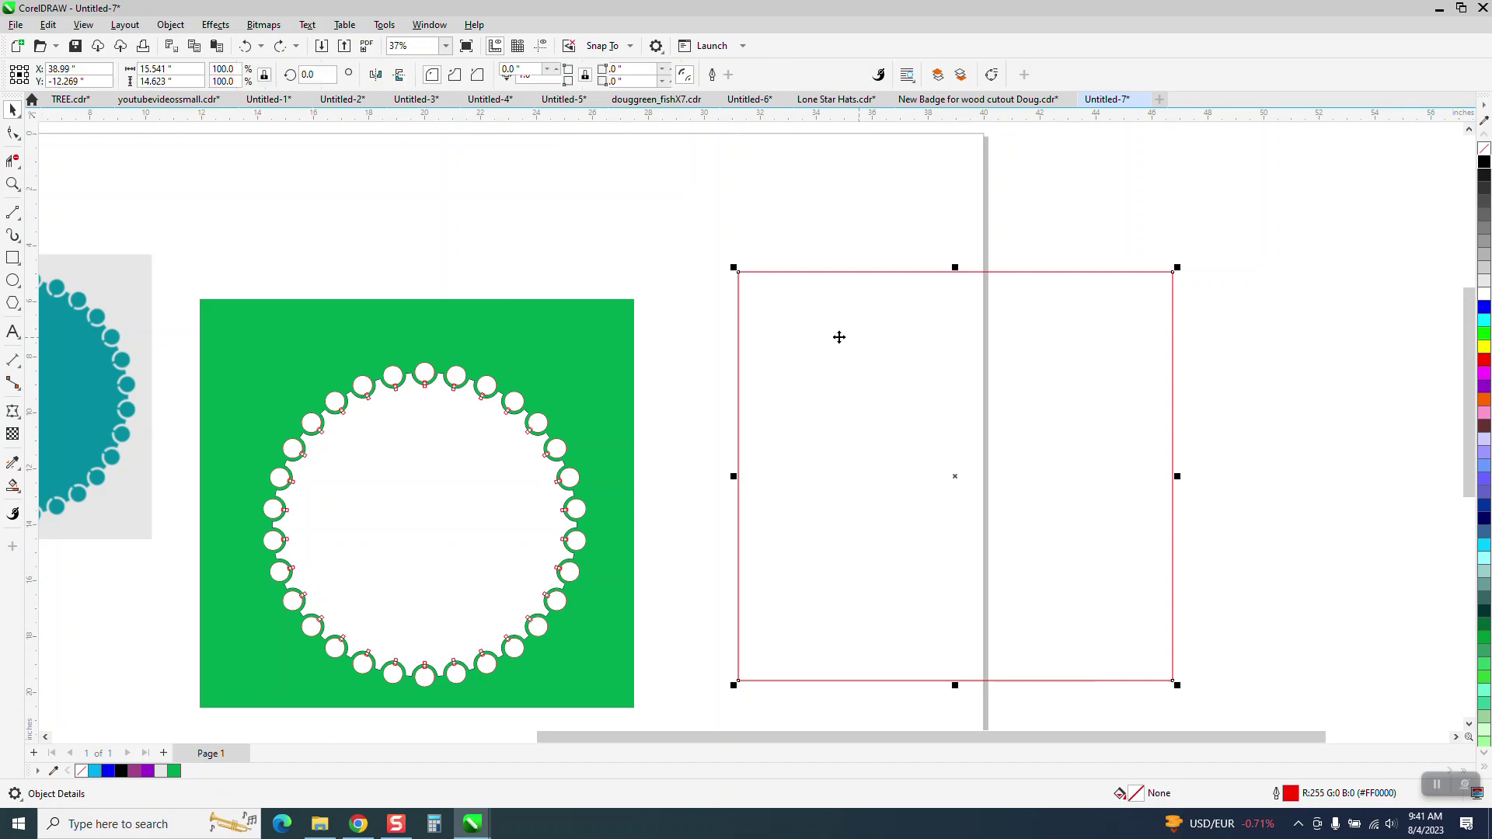
pyautogui.press('Delete')
pyautogui.click(591, 384)
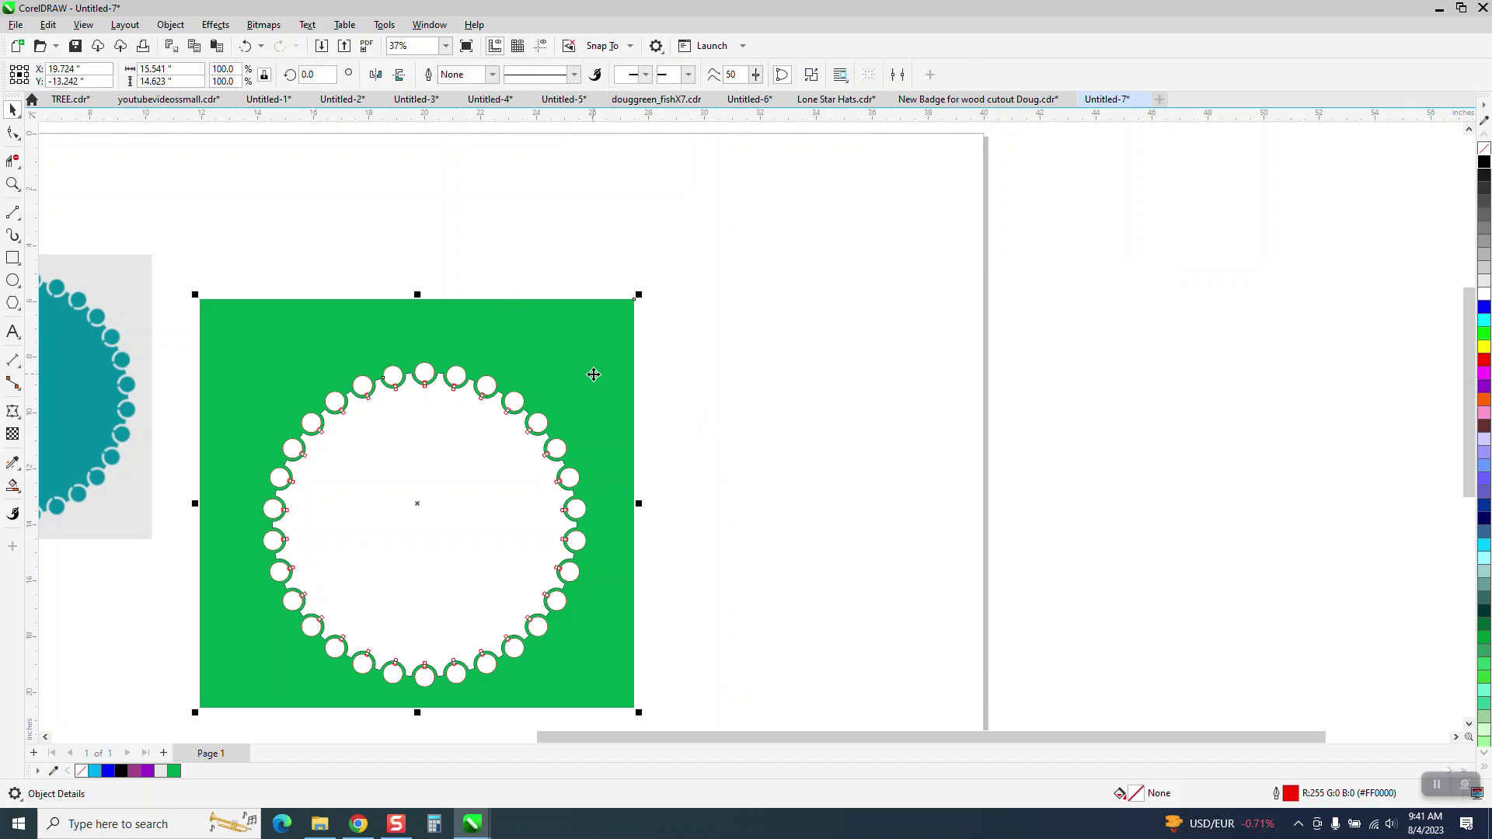
pyautogui.click(679, 252)
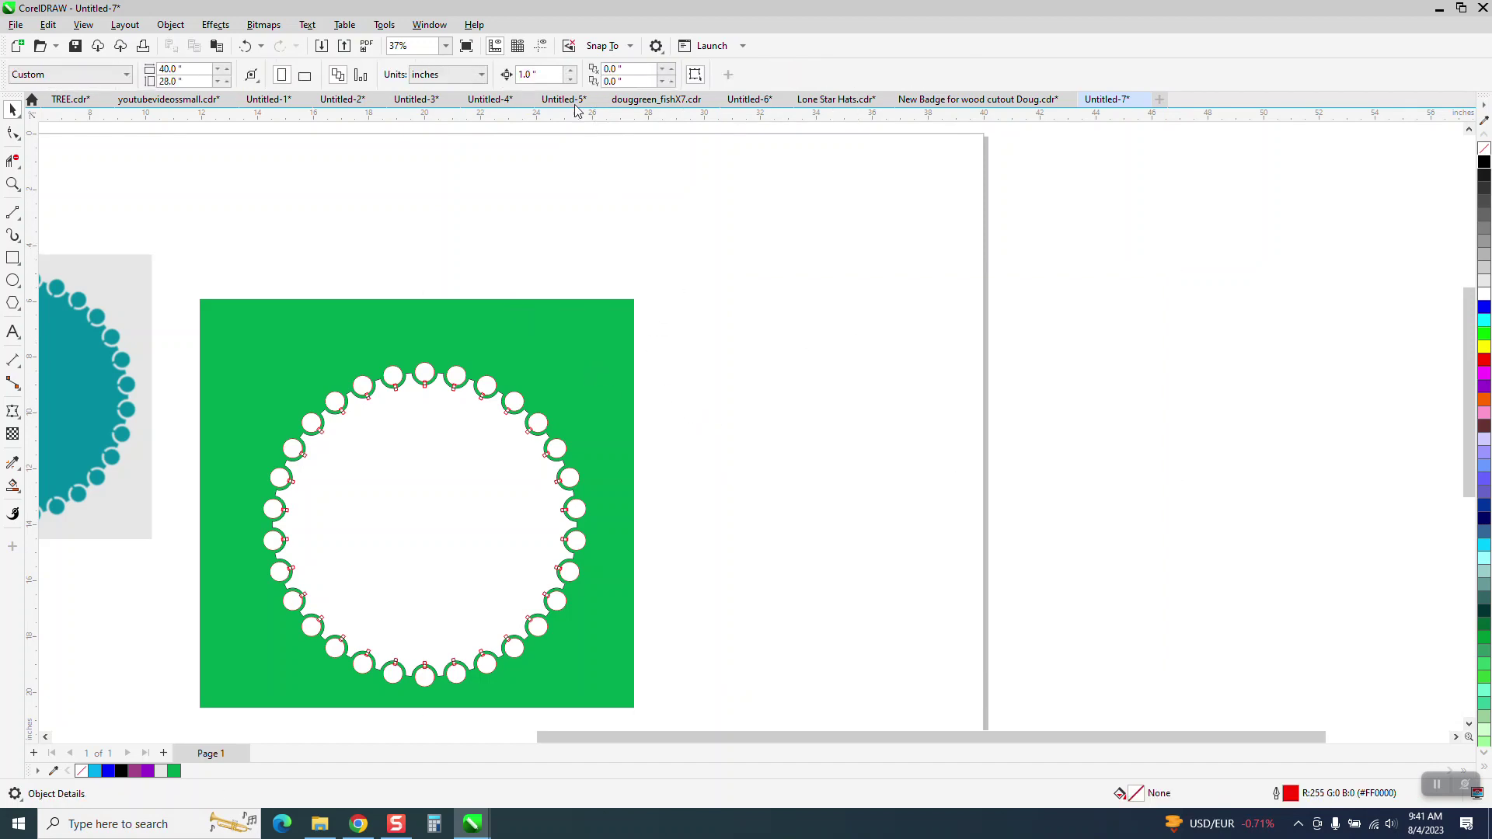
# Set the nudge distance to 20" and nudge the green square 20 inches right
pyautogui.click(534, 74)
pyautogui.write('20')
pyautogui.press('Return')
pyautogui.click(544, 346)
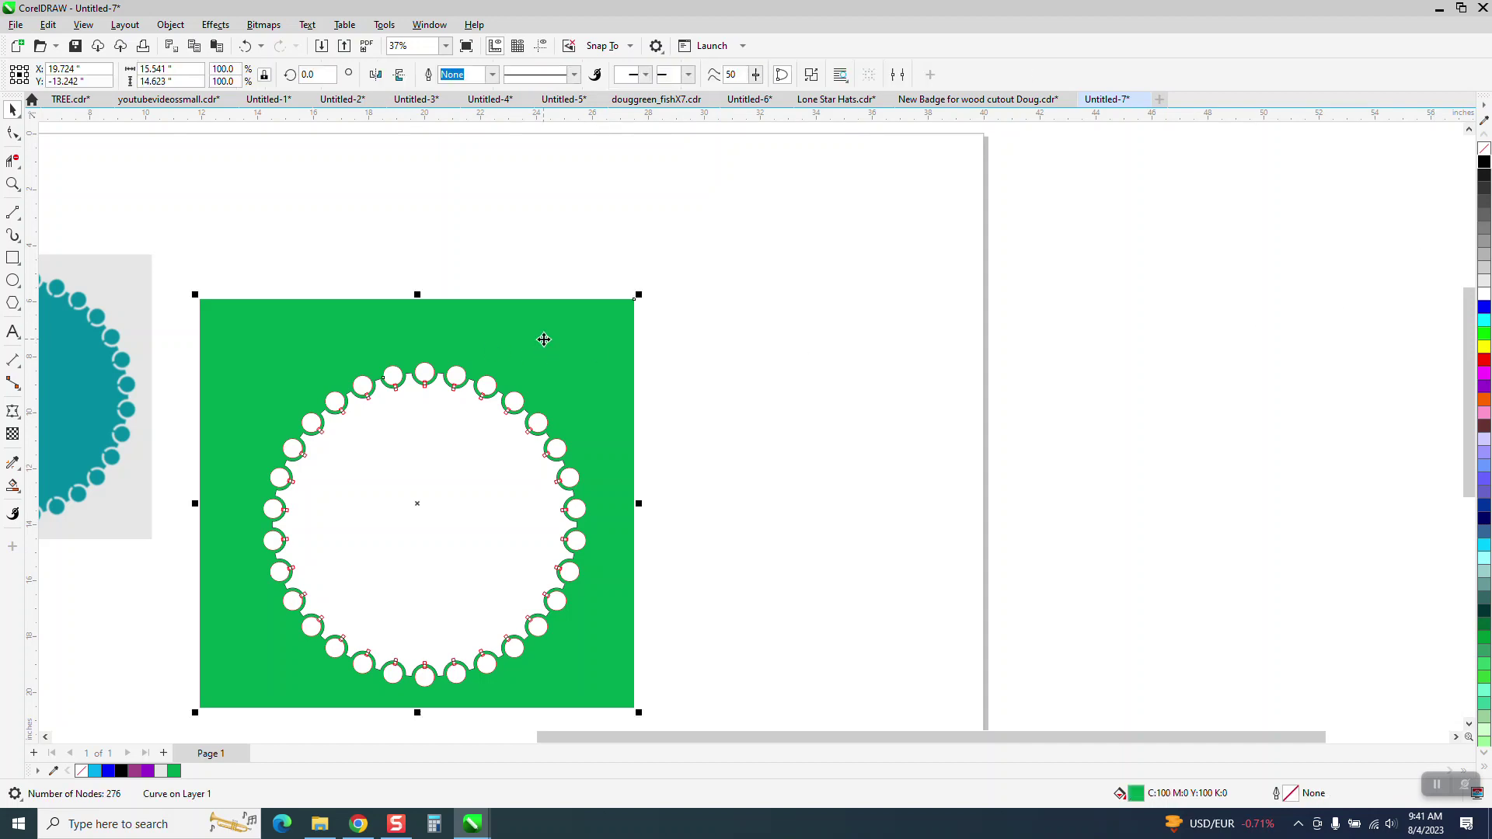
pyautogui.press('Right')
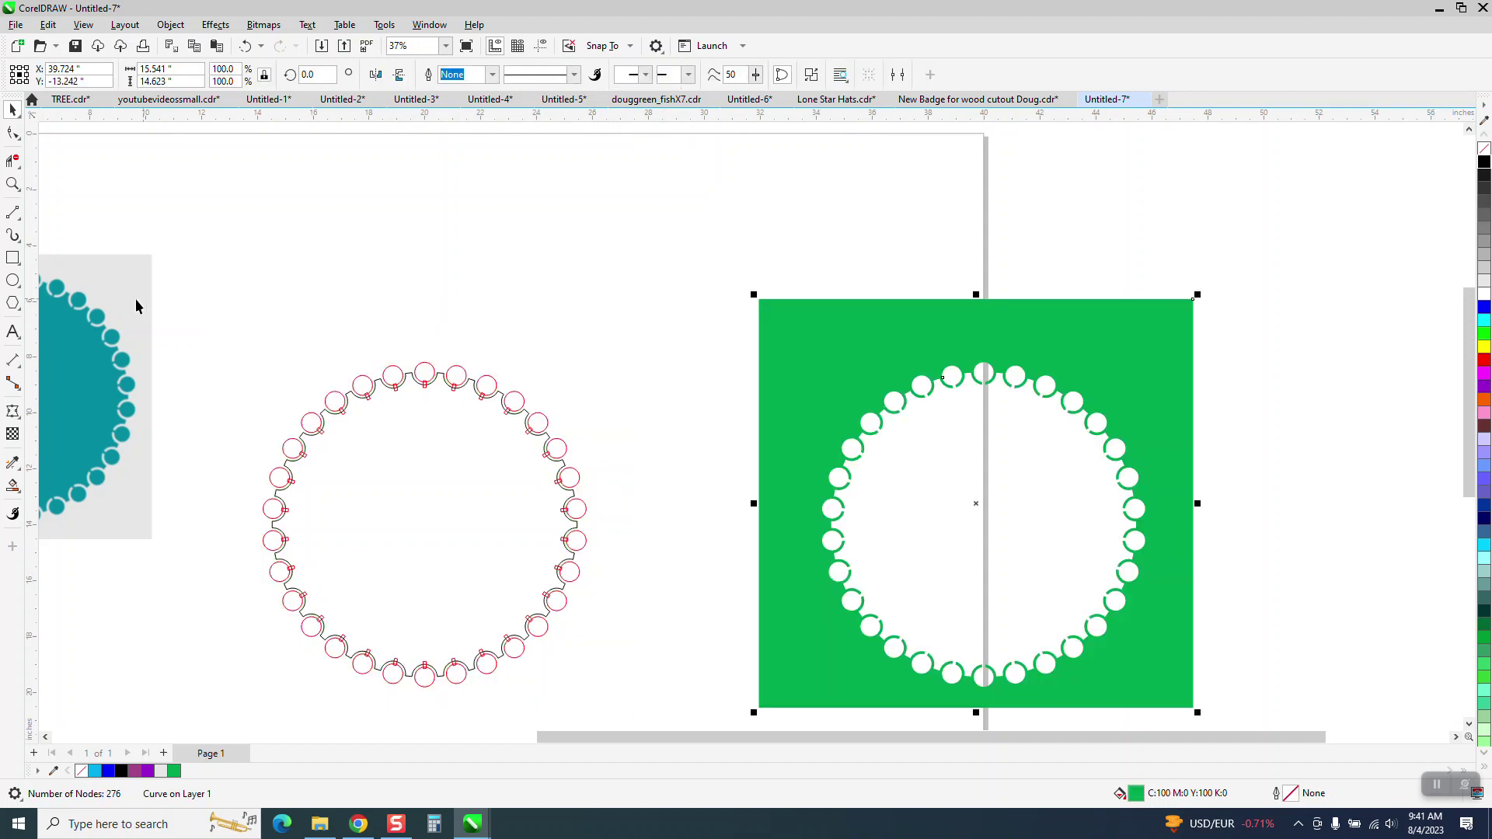
# Smart Fill the area inside the ring with dark blue
pyautogui.click(17, 490)
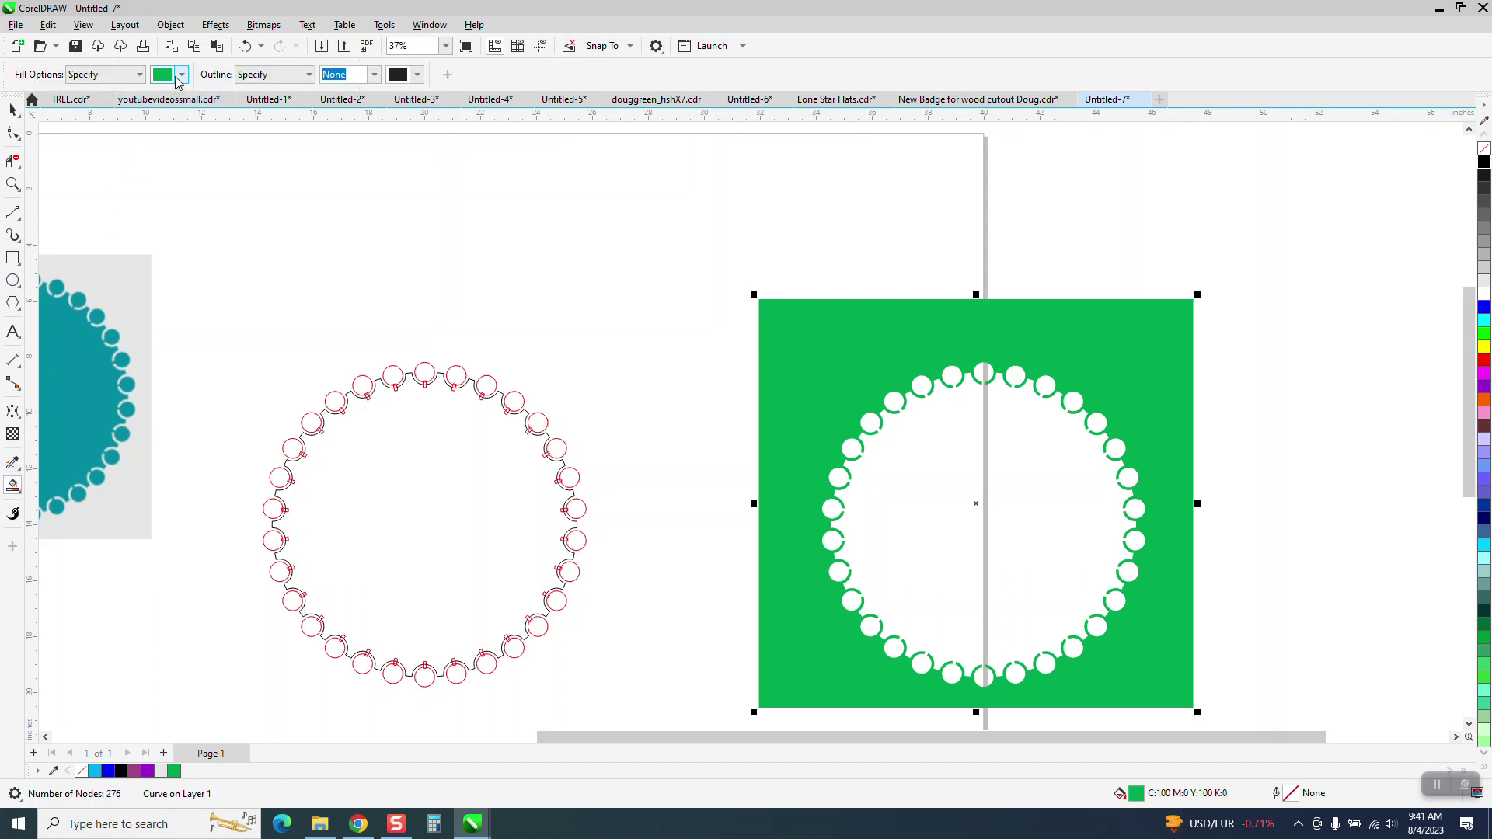
pyautogui.click(182, 75)
pyautogui.click(229, 172)
pyautogui.click(912, 447)
pyautogui.scroll(-2, 924, 451)
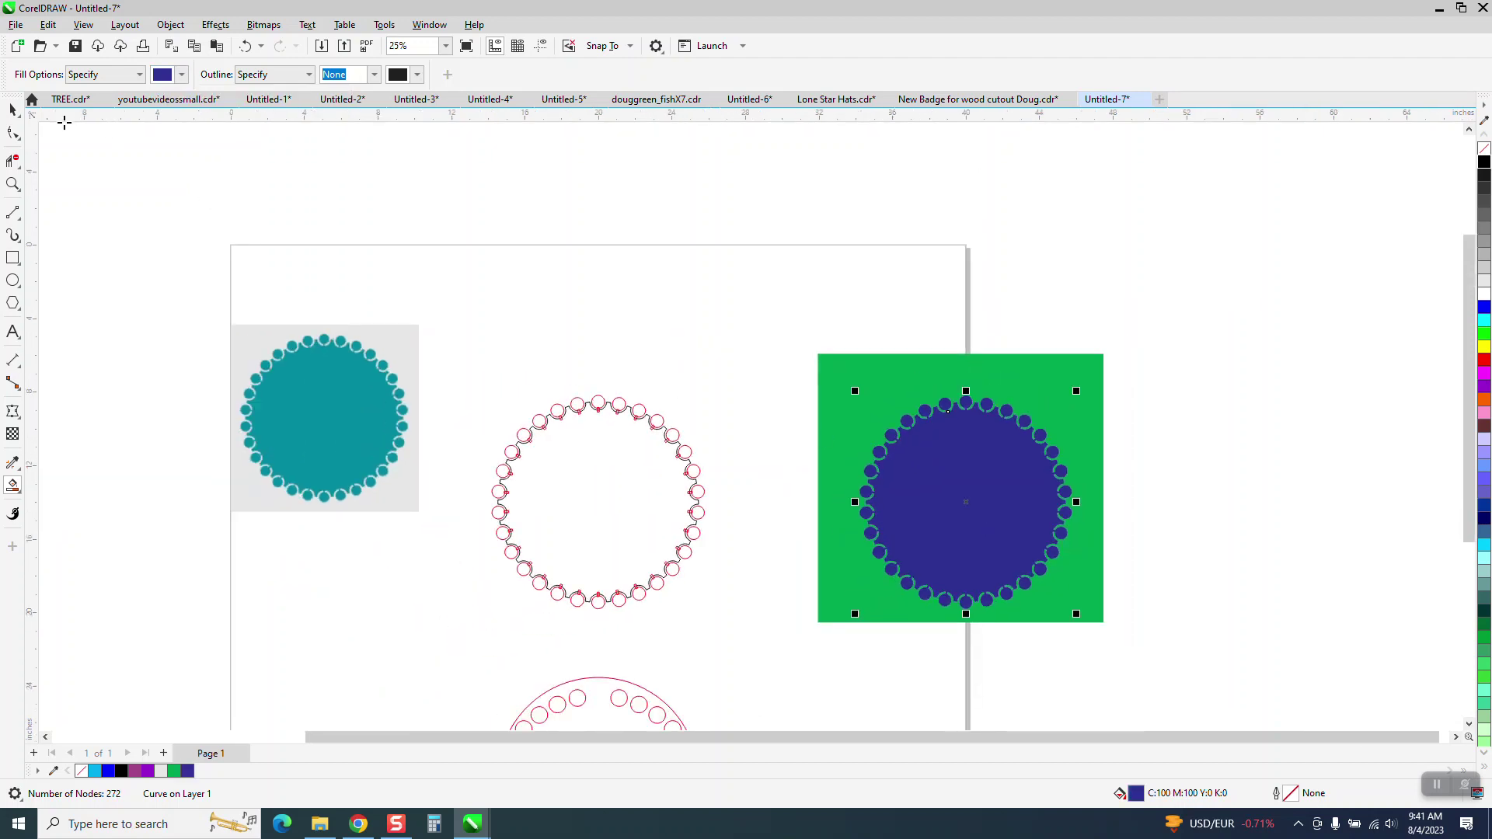
# Move the dark blue shape to the page top with the teal reference beside it
pyautogui.click(15, 115)
pyautogui.moveTo(986, 513); pyautogui.dragTo(579, 294)
pyautogui.moveTo(307, 406); pyautogui.dragTo(329, 255)
pyautogui.click(14, 185)
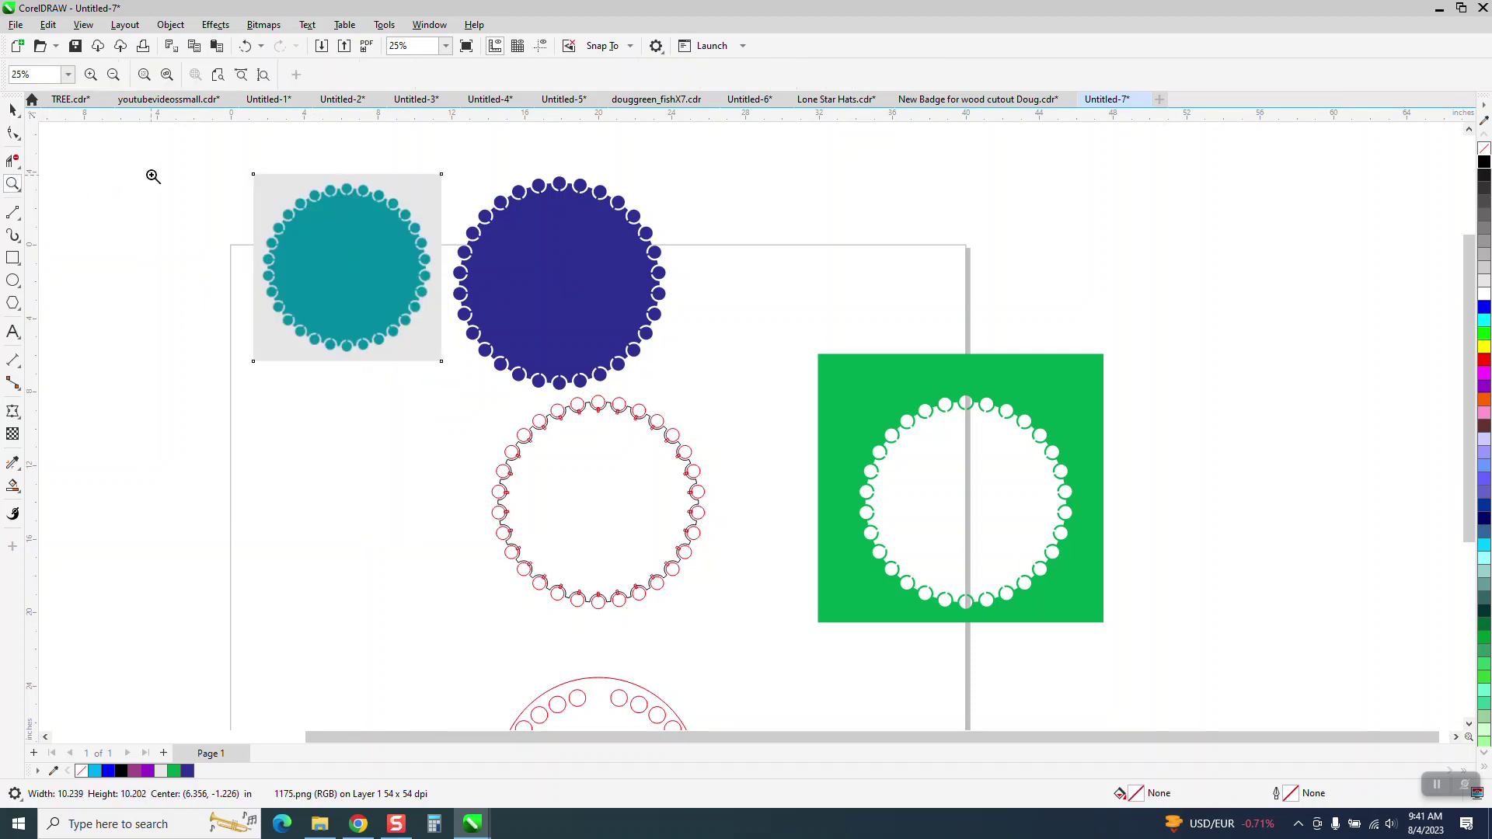
pyautogui.moveTo(153, 173); pyautogui.dragTo(826, 490)
# Scale the blue scalloped badge down to about 79% and align it beside the teal one
pyautogui.click(13, 110)
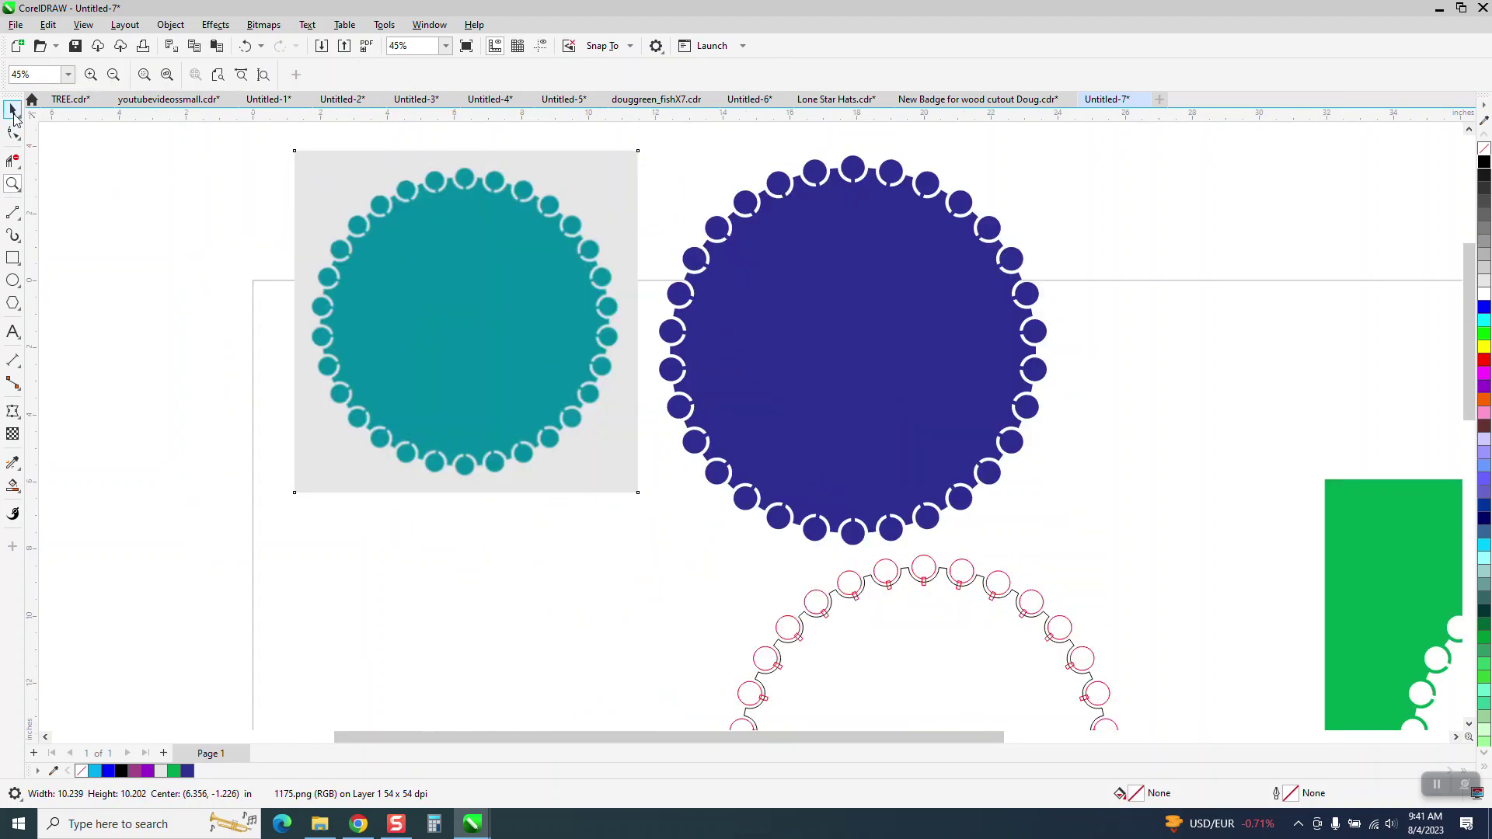
pyautogui.click(937, 311)
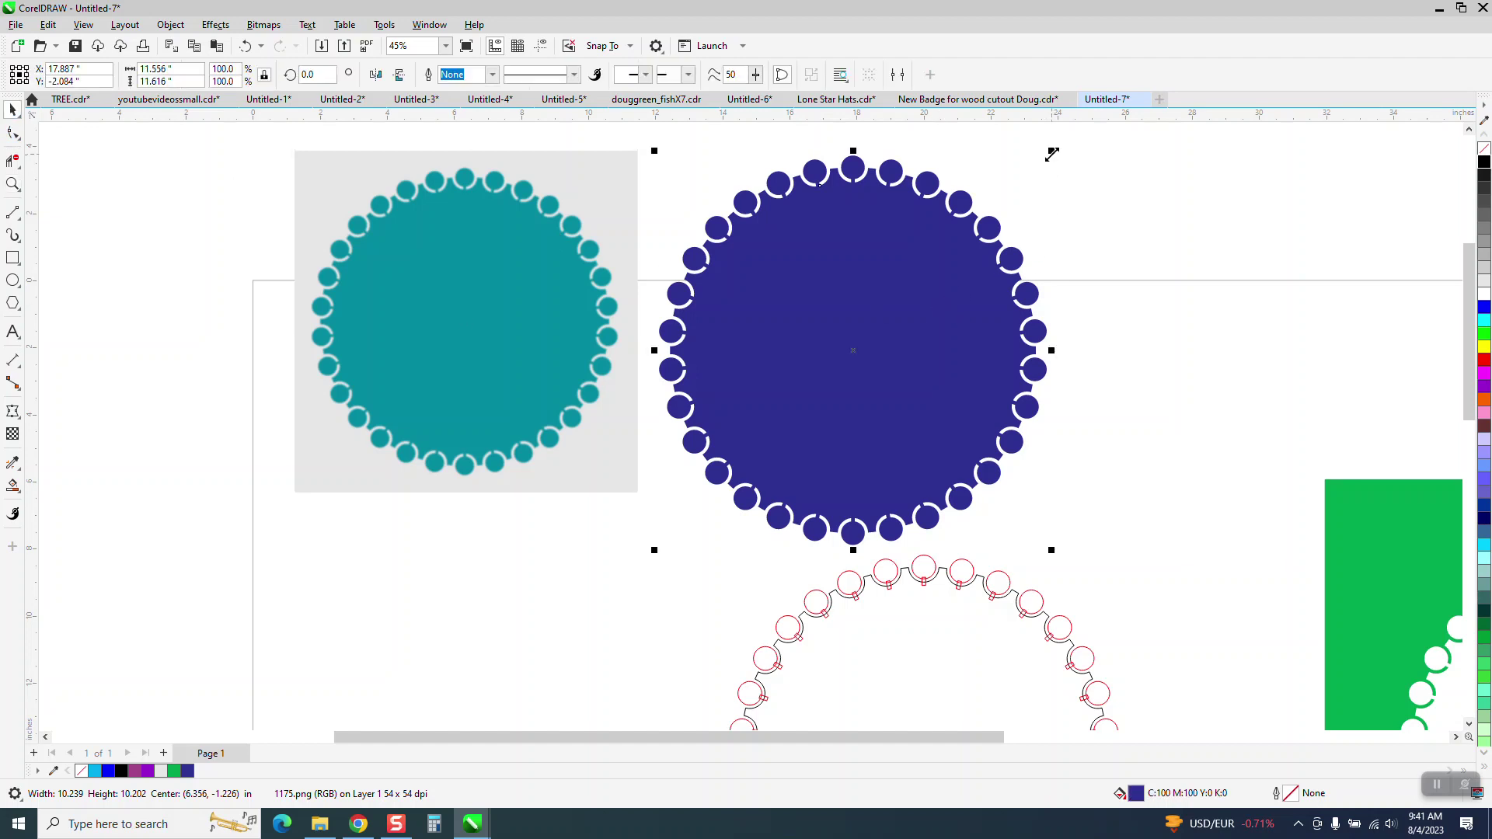
pyautogui.moveTo(1051, 154); pyautogui.dragTo(983, 220)
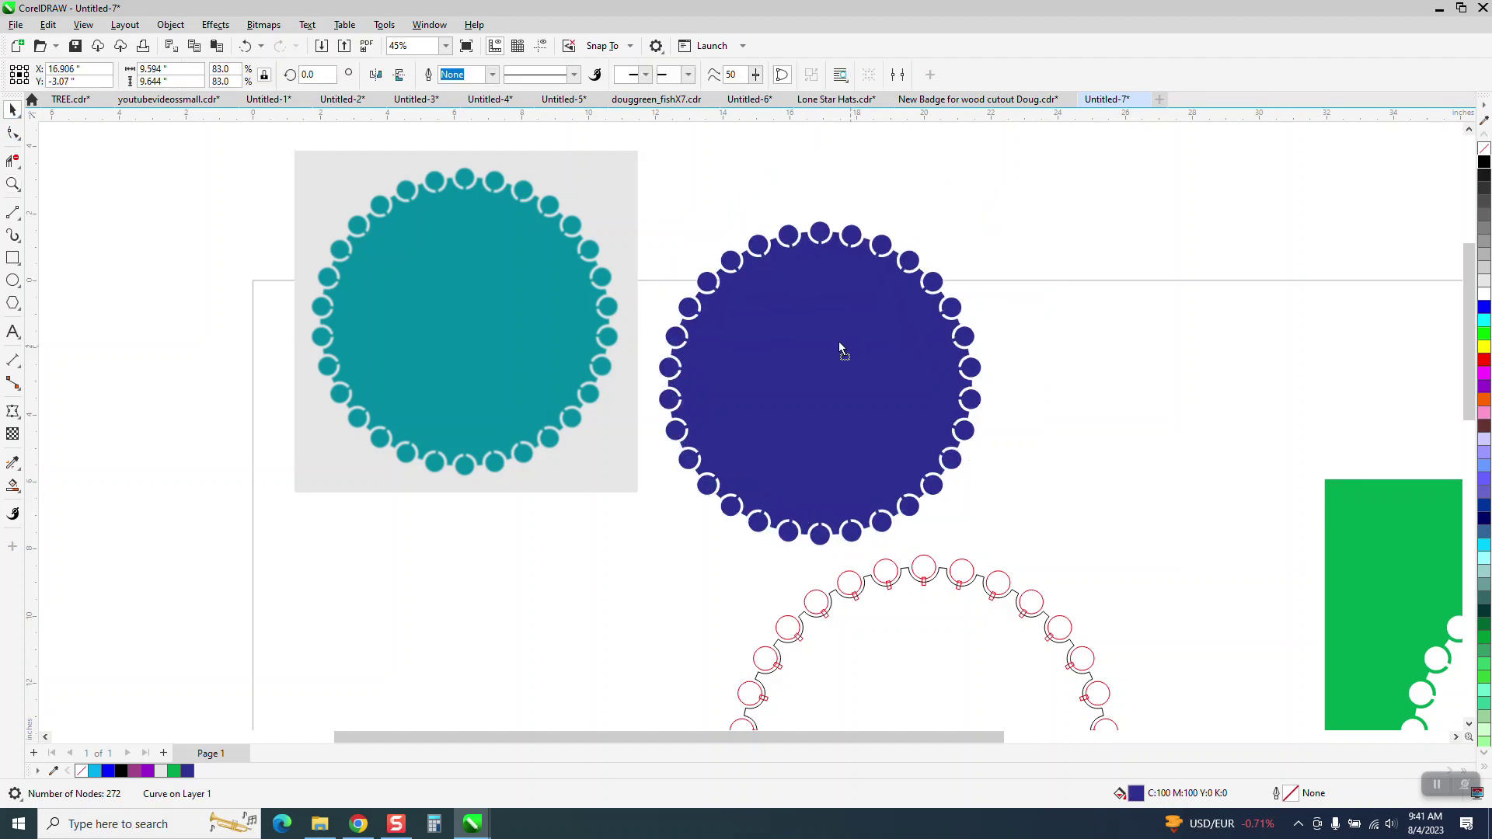
pyautogui.moveTo(839, 348); pyautogui.dragTo(848, 295)
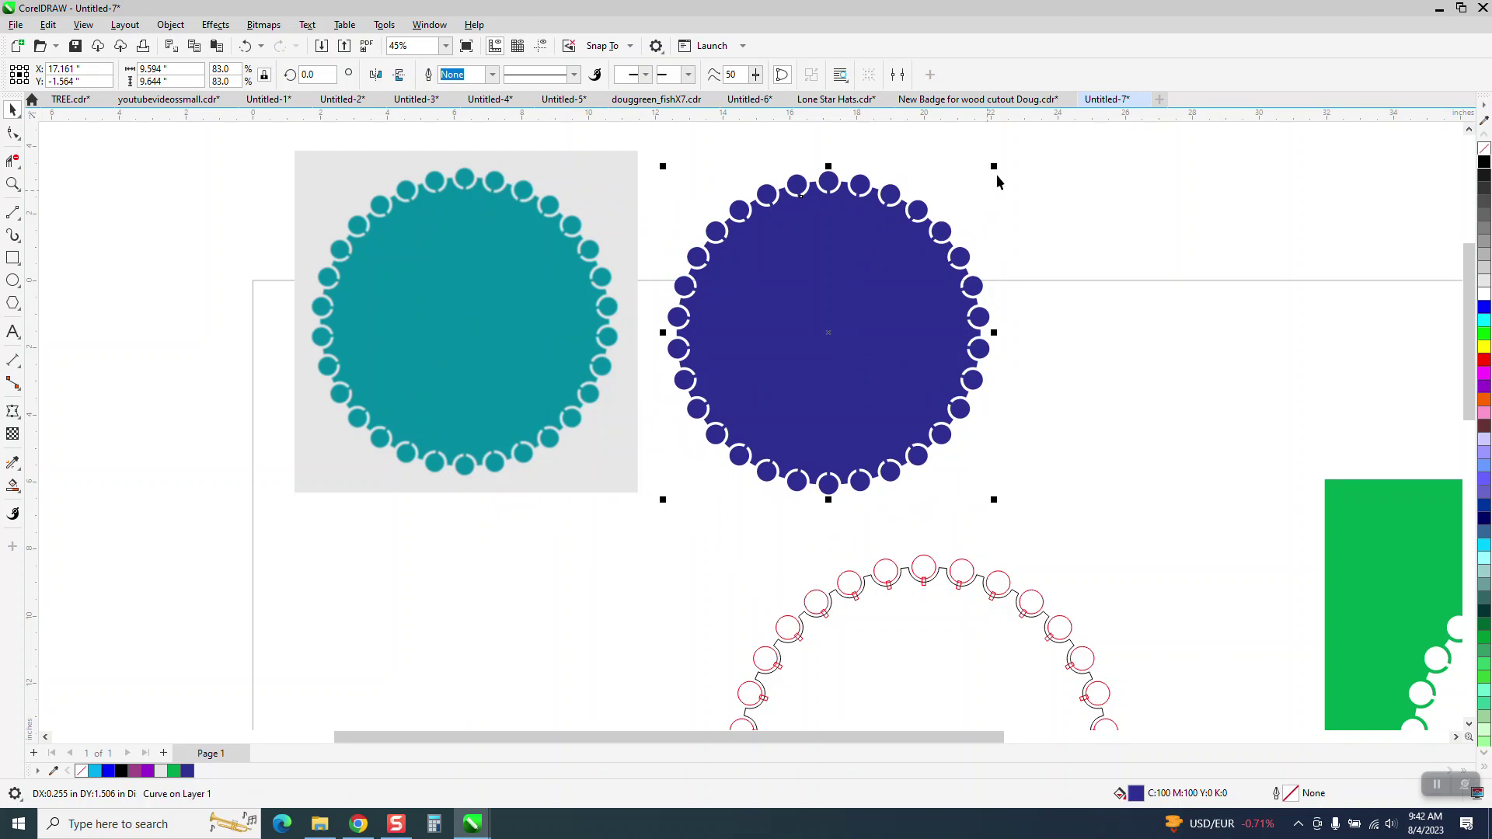
pyautogui.moveTo(995, 166); pyautogui.dragTo(979, 182)
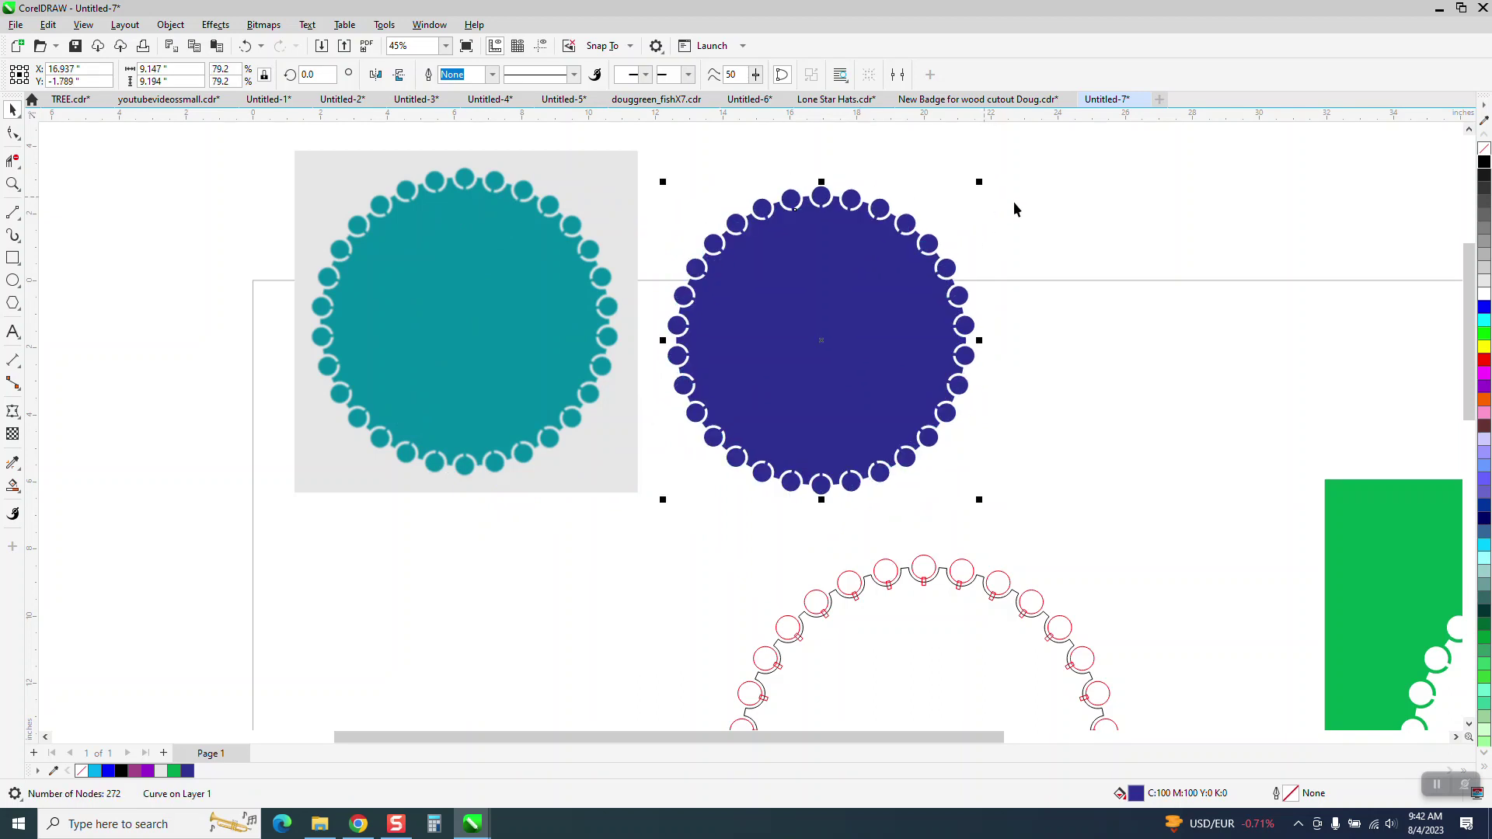
pyautogui.moveTo(822, 349); pyautogui.dragTo(821, 333)
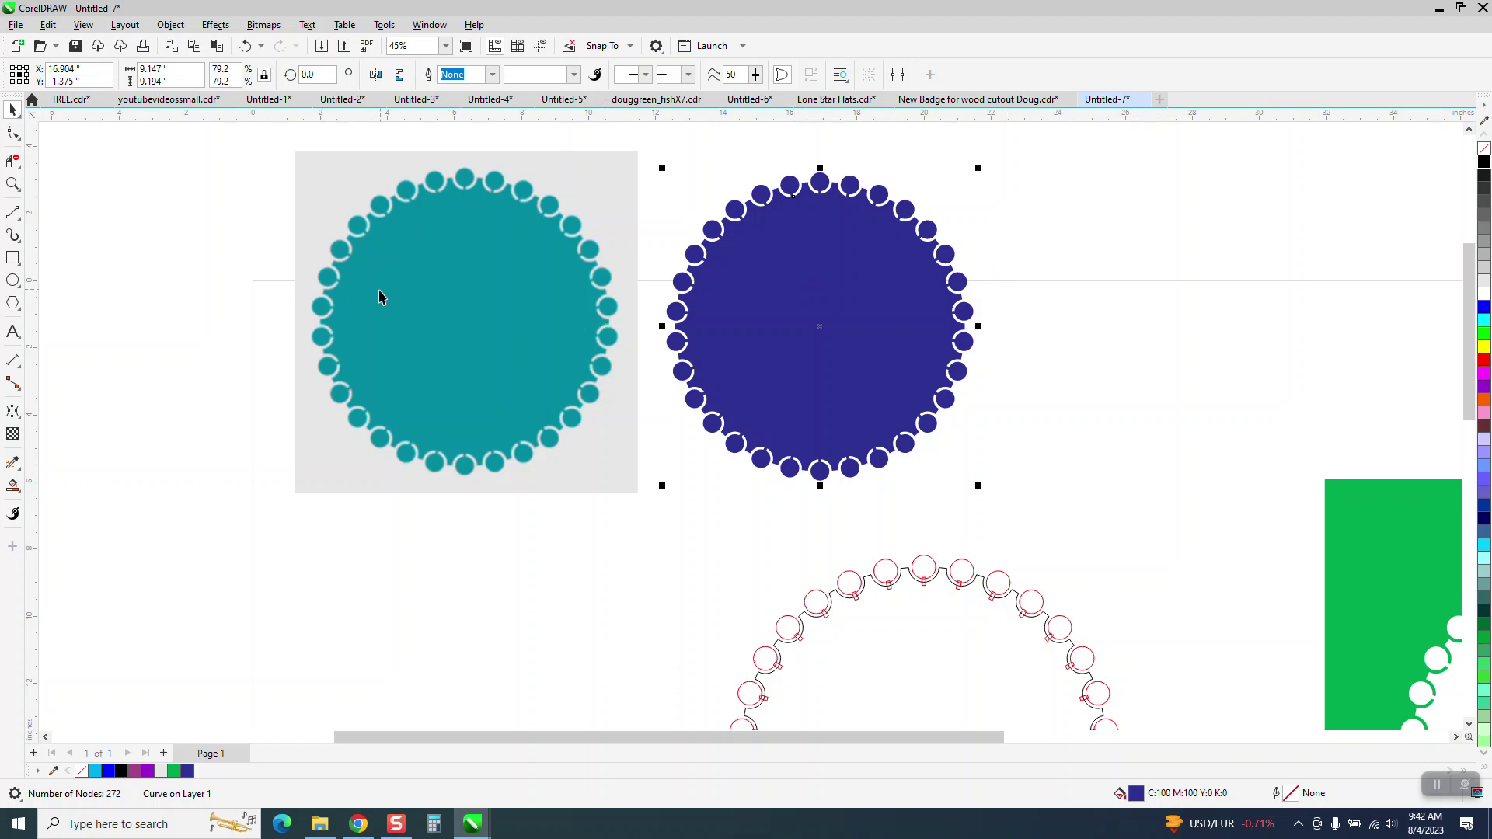
pyautogui.click(13, 184)
# Draw a Parallel Dimension across the teal reference circle to measure its width
pyautogui.moveTo(214, 203); pyautogui.dragTo(791, 532)
pyautogui.click(21, 373)
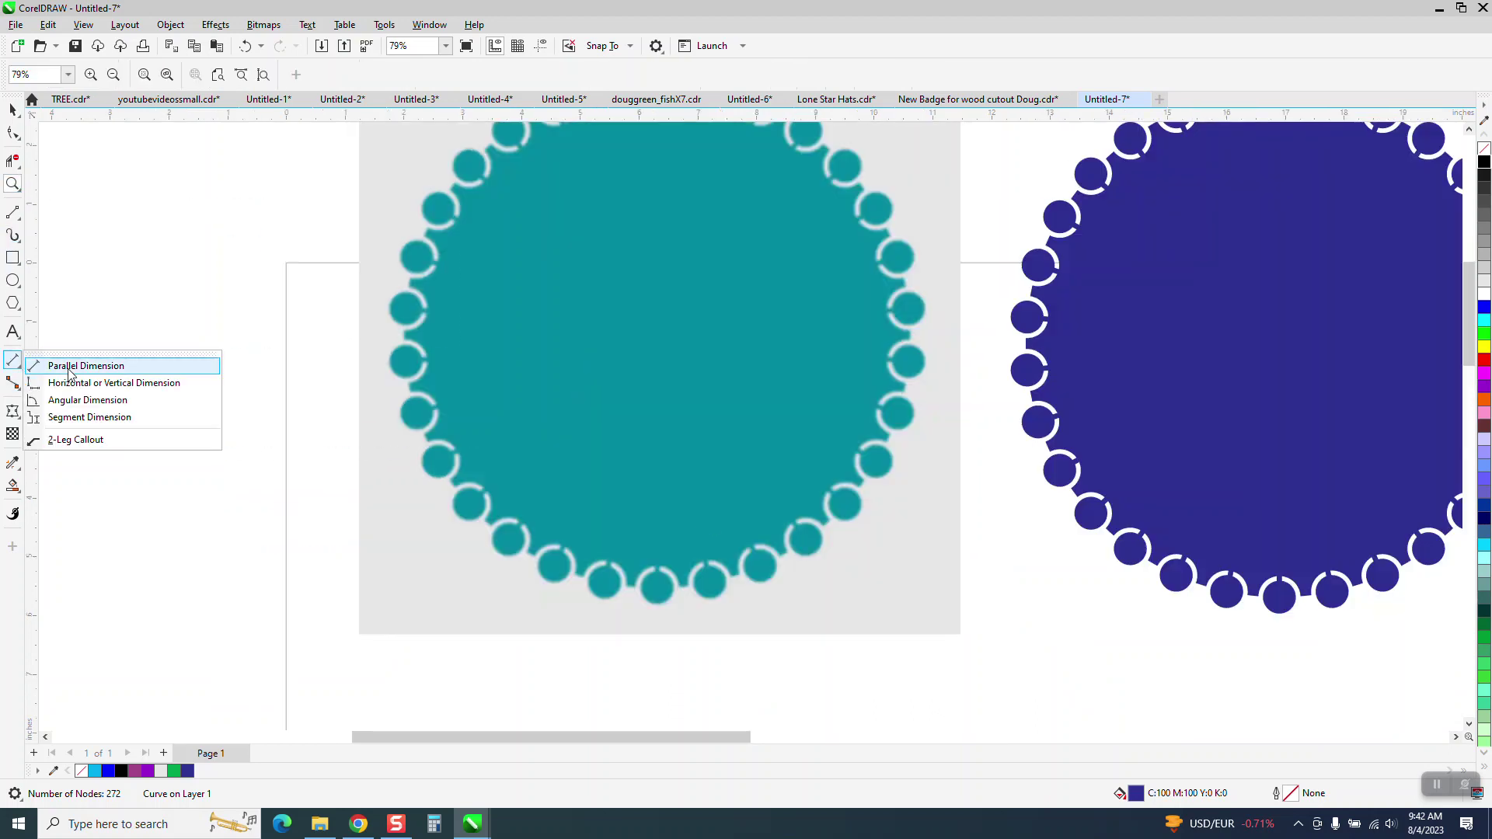
pyautogui.click(70, 363)
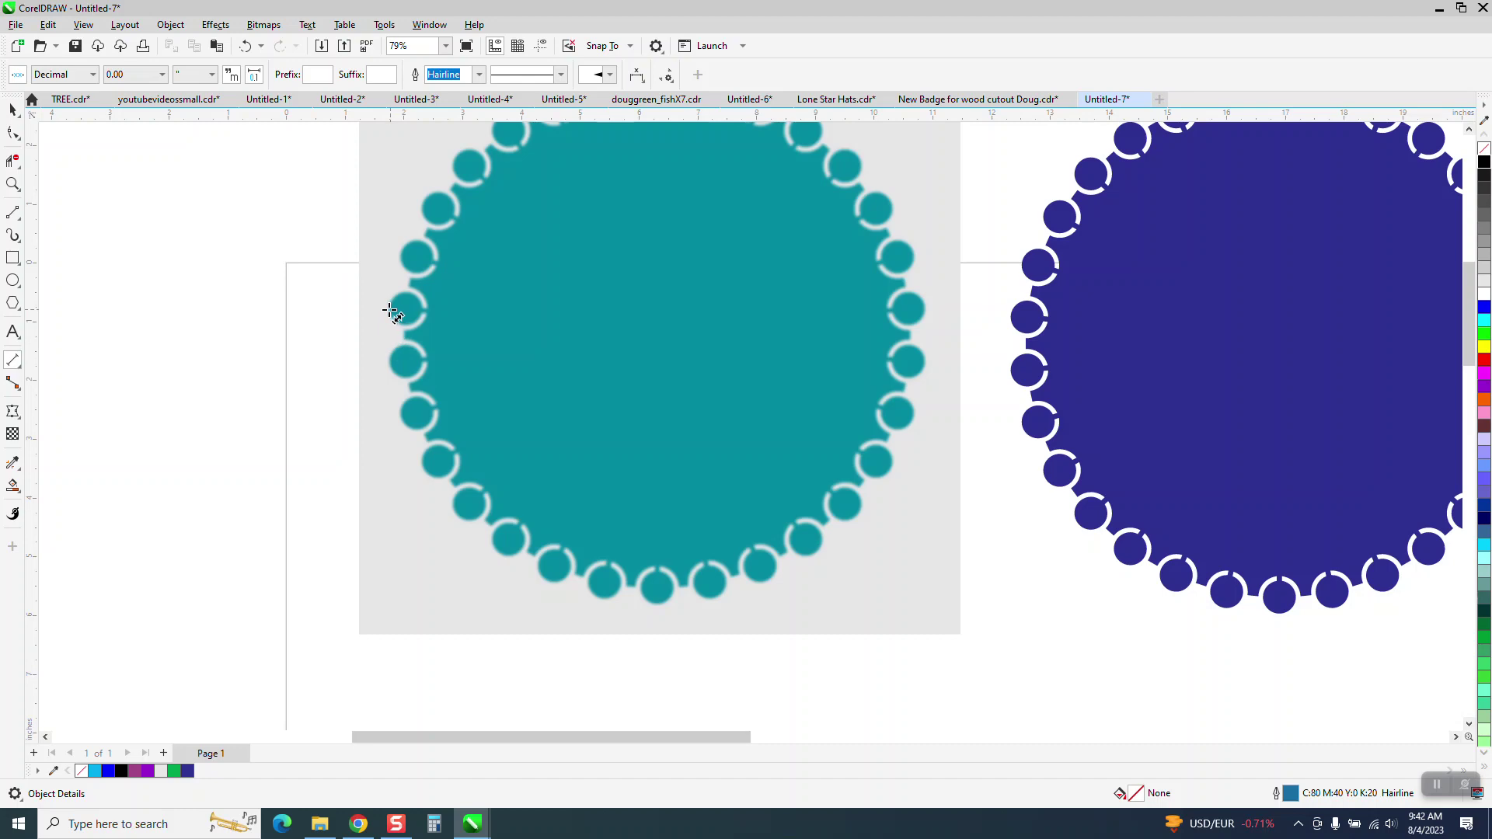
pyautogui.moveTo(394, 312); pyautogui.dragTo(926, 313)
pyautogui.scroll(-4, 633, 377)
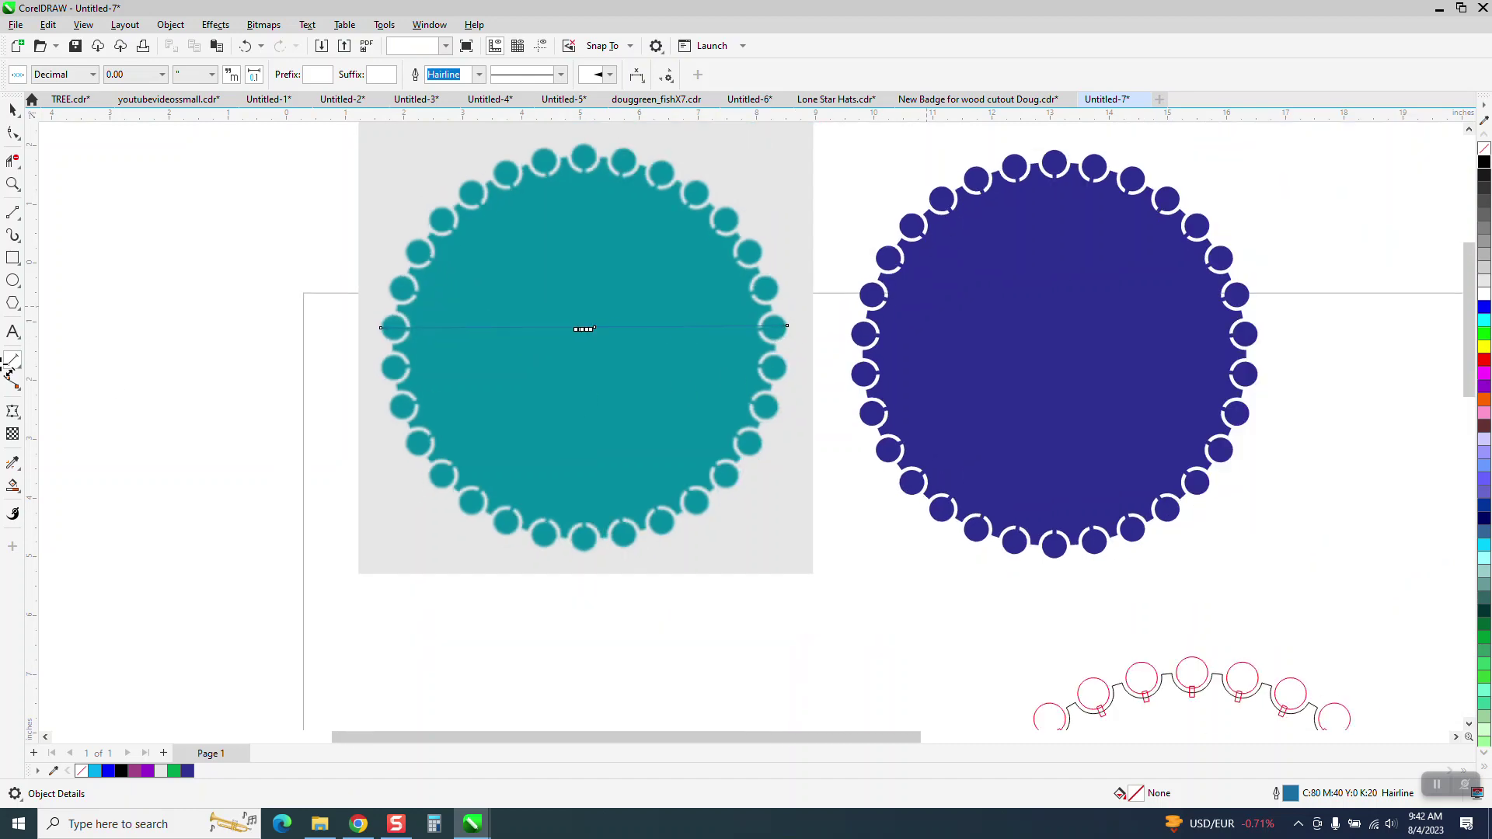
pyautogui.press('space')
# Set the blue scalloped badge's width to 9.5 inches
pyautogui.click(820, 417)
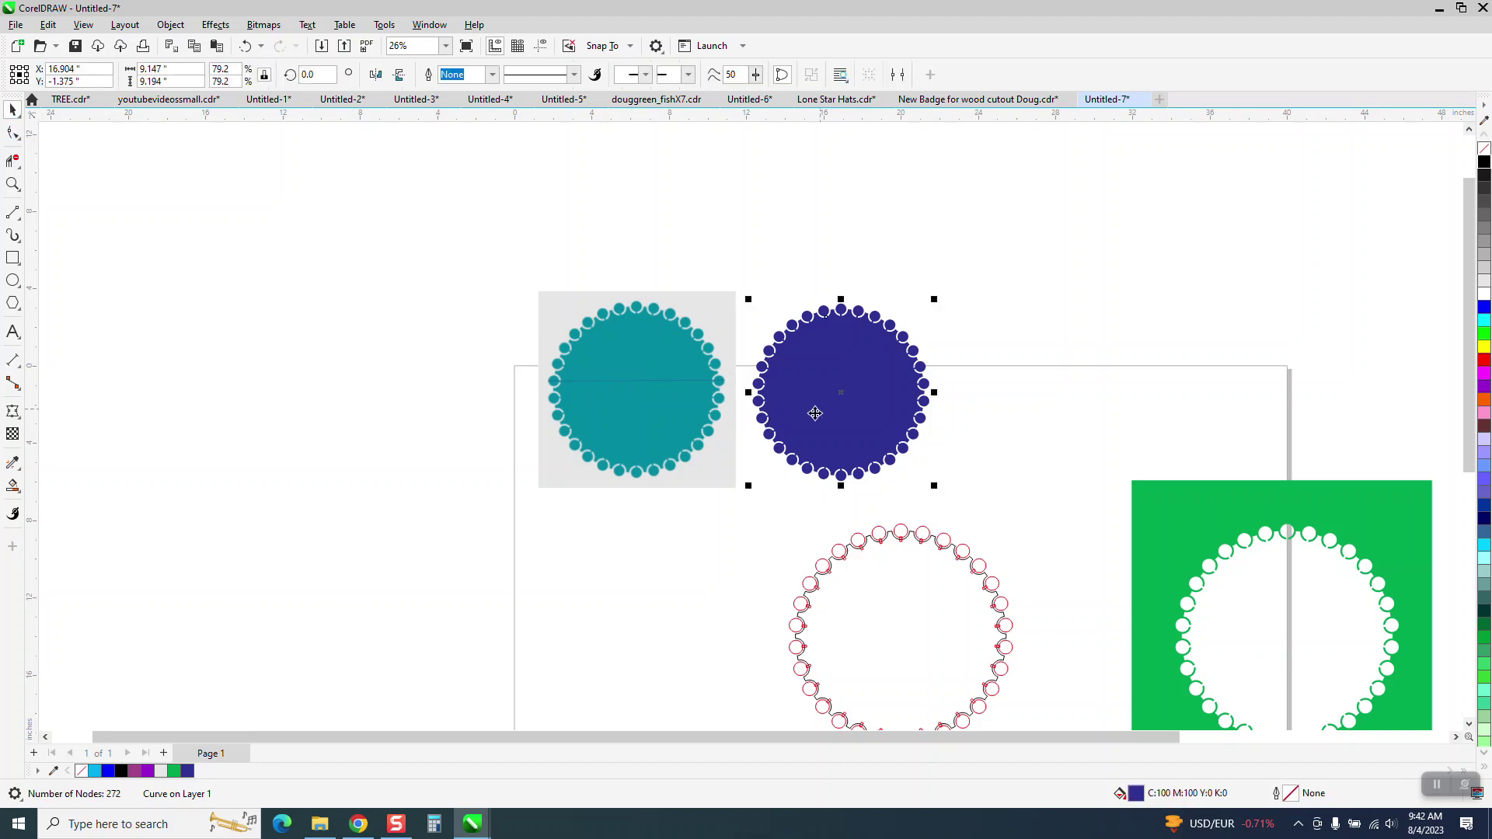
pyautogui.moveTo(181, 71); pyautogui.dragTo(141, 71)
pyautogui.write('9')
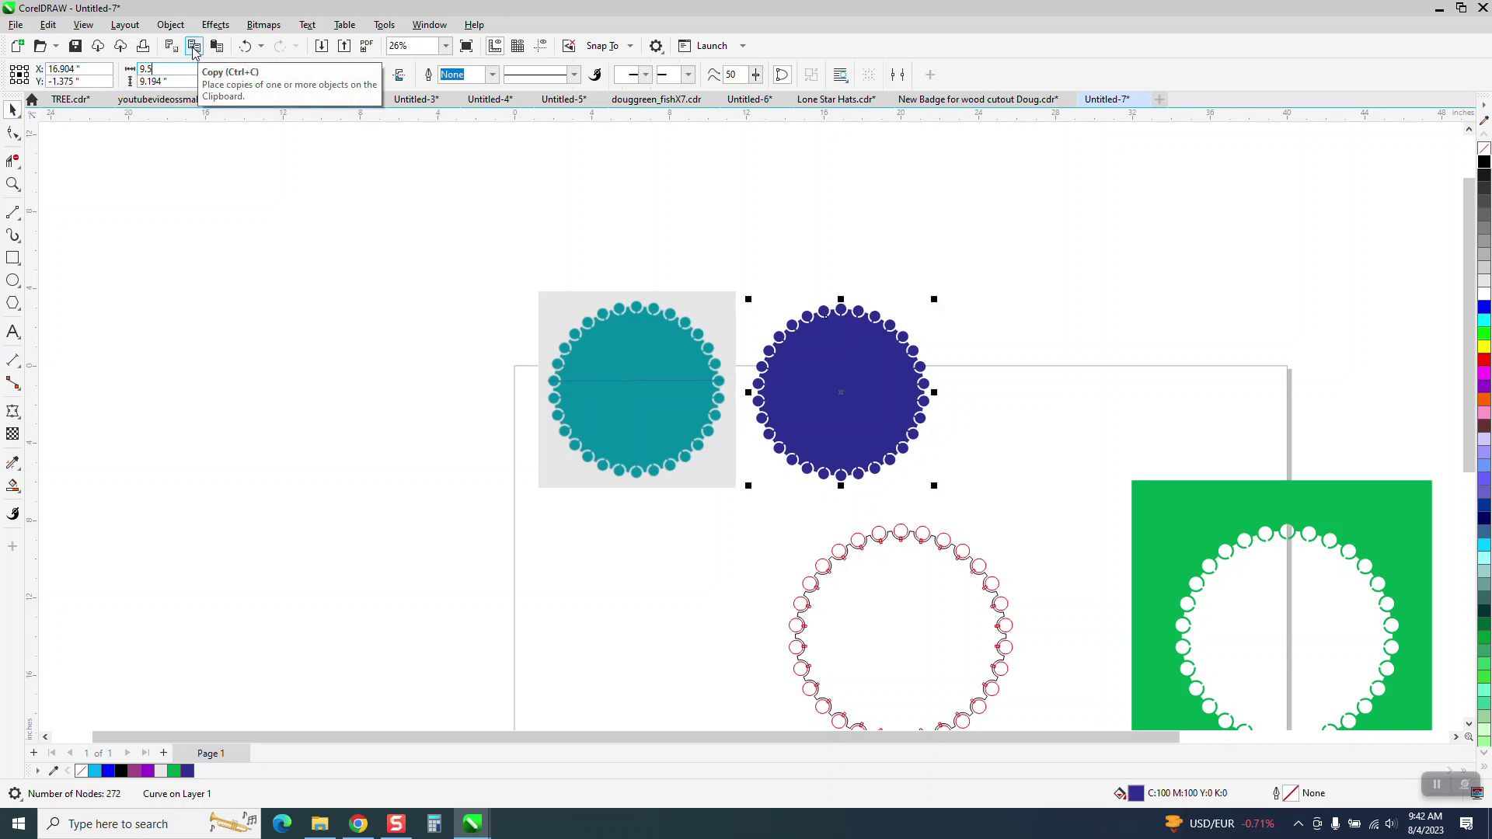
pyautogui.write('.5')
pyautogui.press('Return')
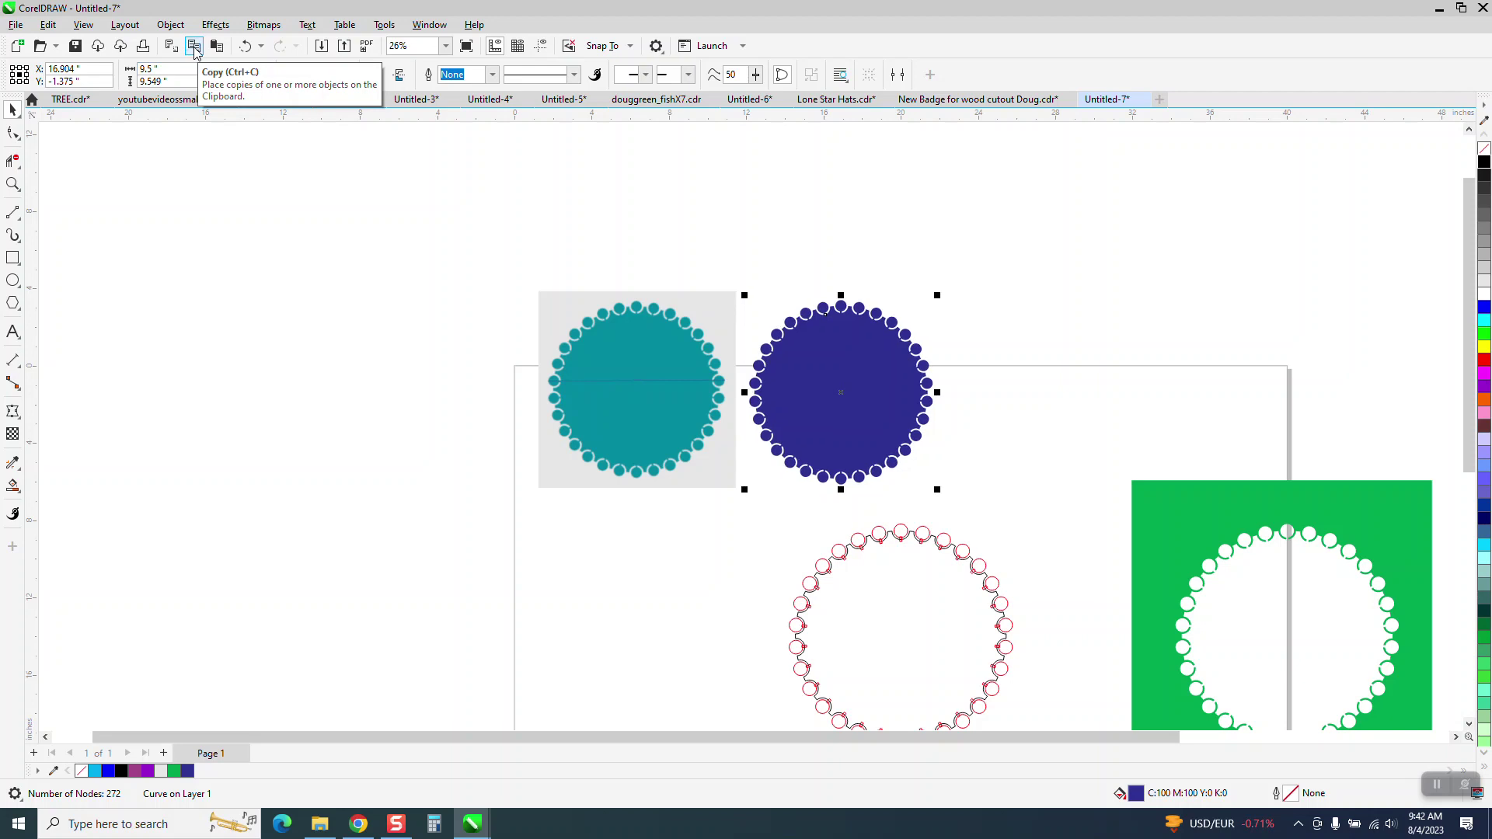
pyautogui.click(430, 278)
pyautogui.click(14, 184)
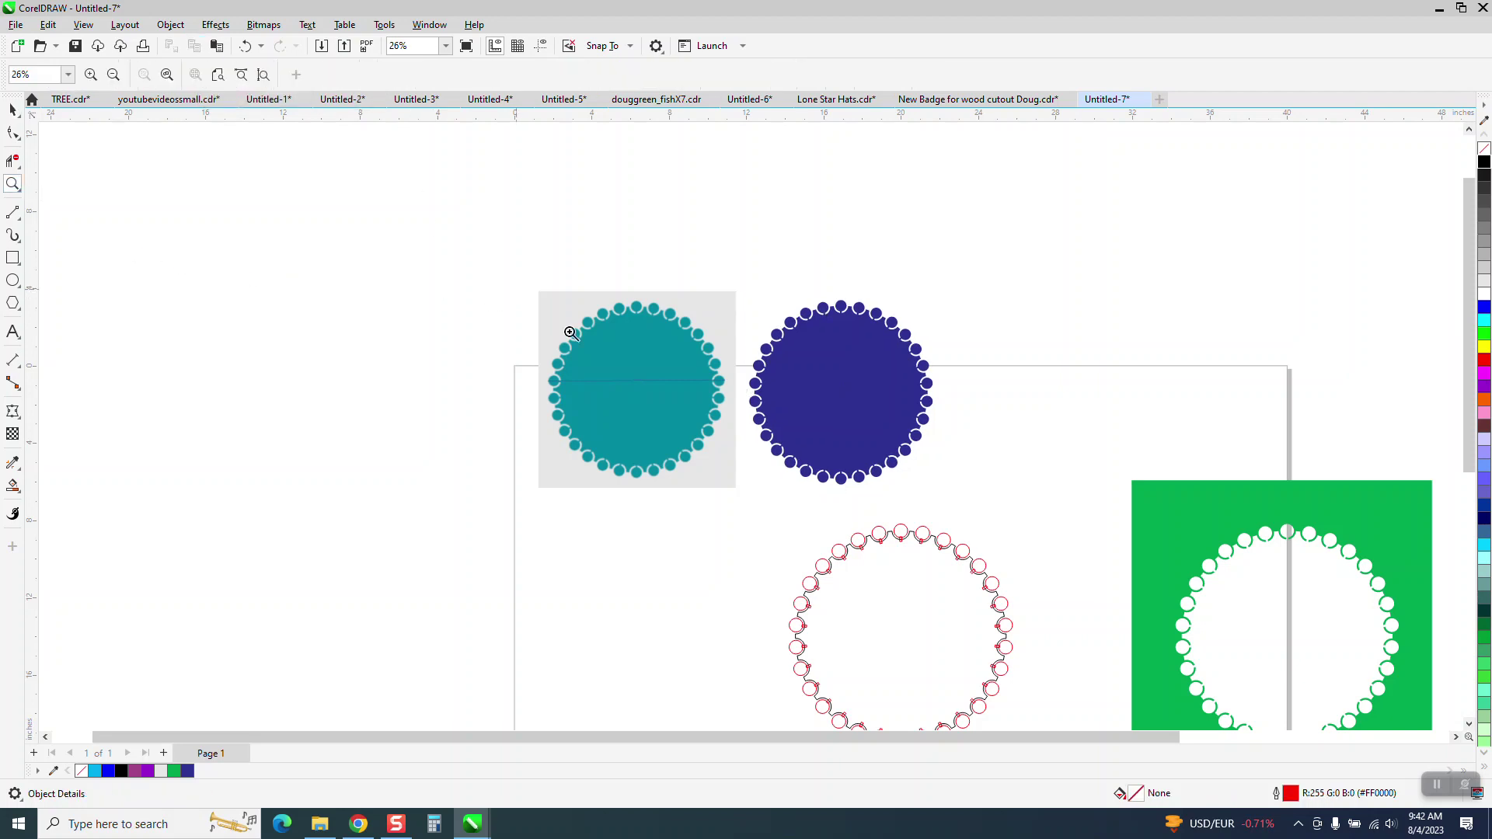
pyautogui.moveTo(523, 291); pyautogui.dragTo(1016, 523)
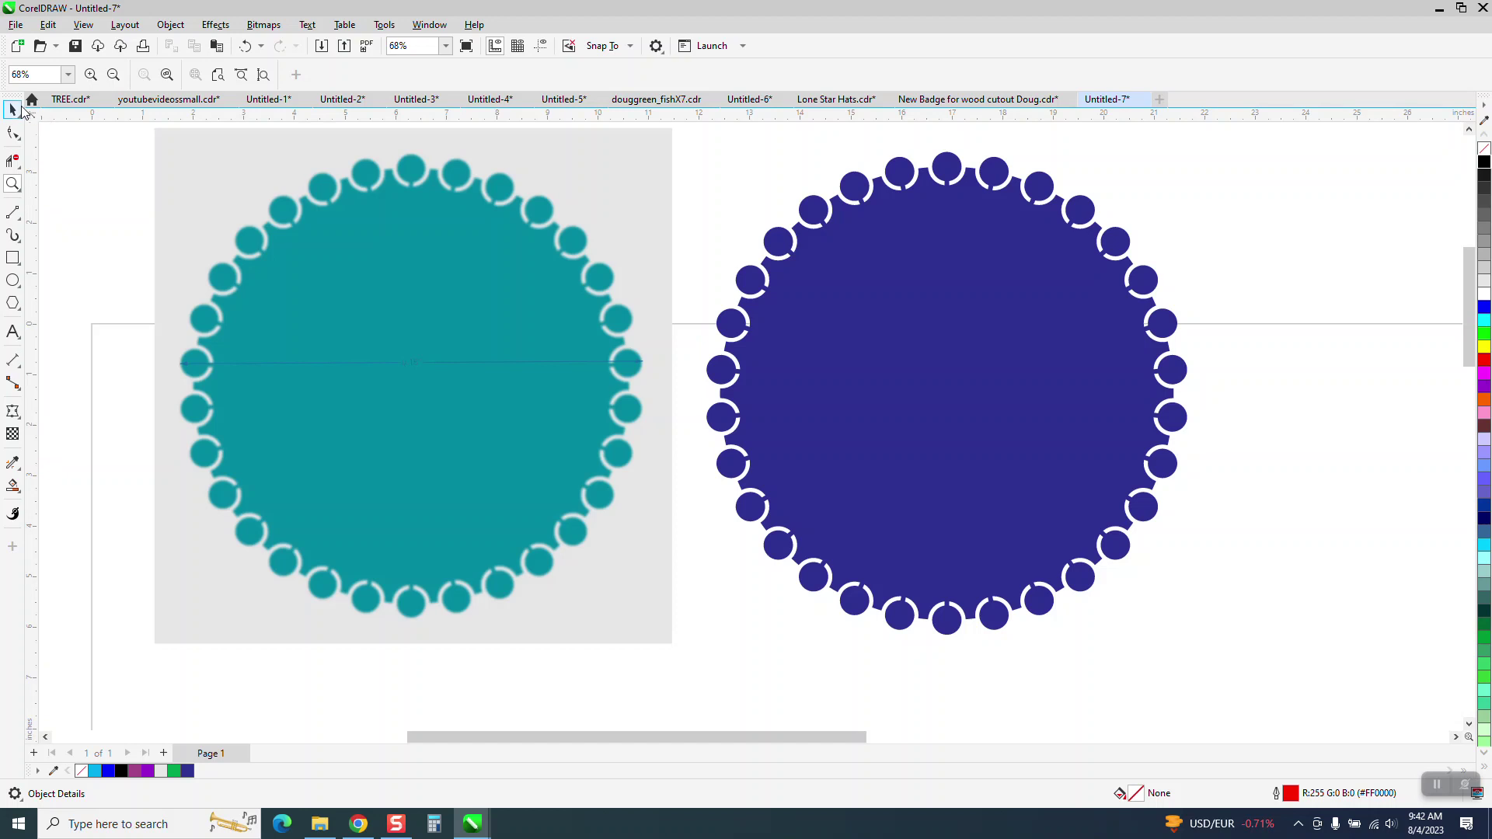
pyautogui.click(13, 109)
# Sample the teal from the reference image with the Color Eyedropper and apply it to the blue badge
pyautogui.click(21, 470)
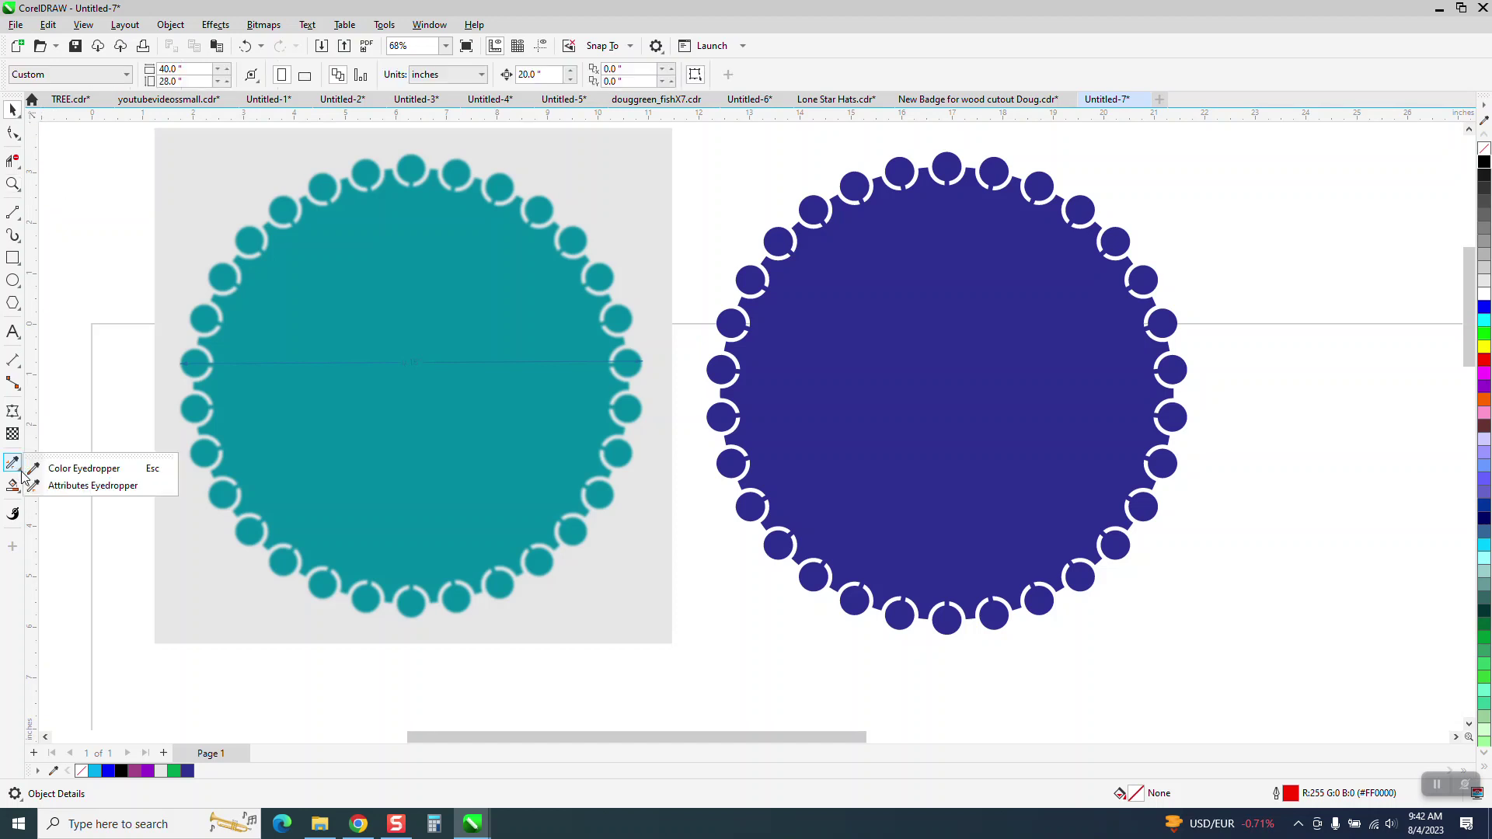
pyautogui.click(60, 466)
pyautogui.click(271, 412)
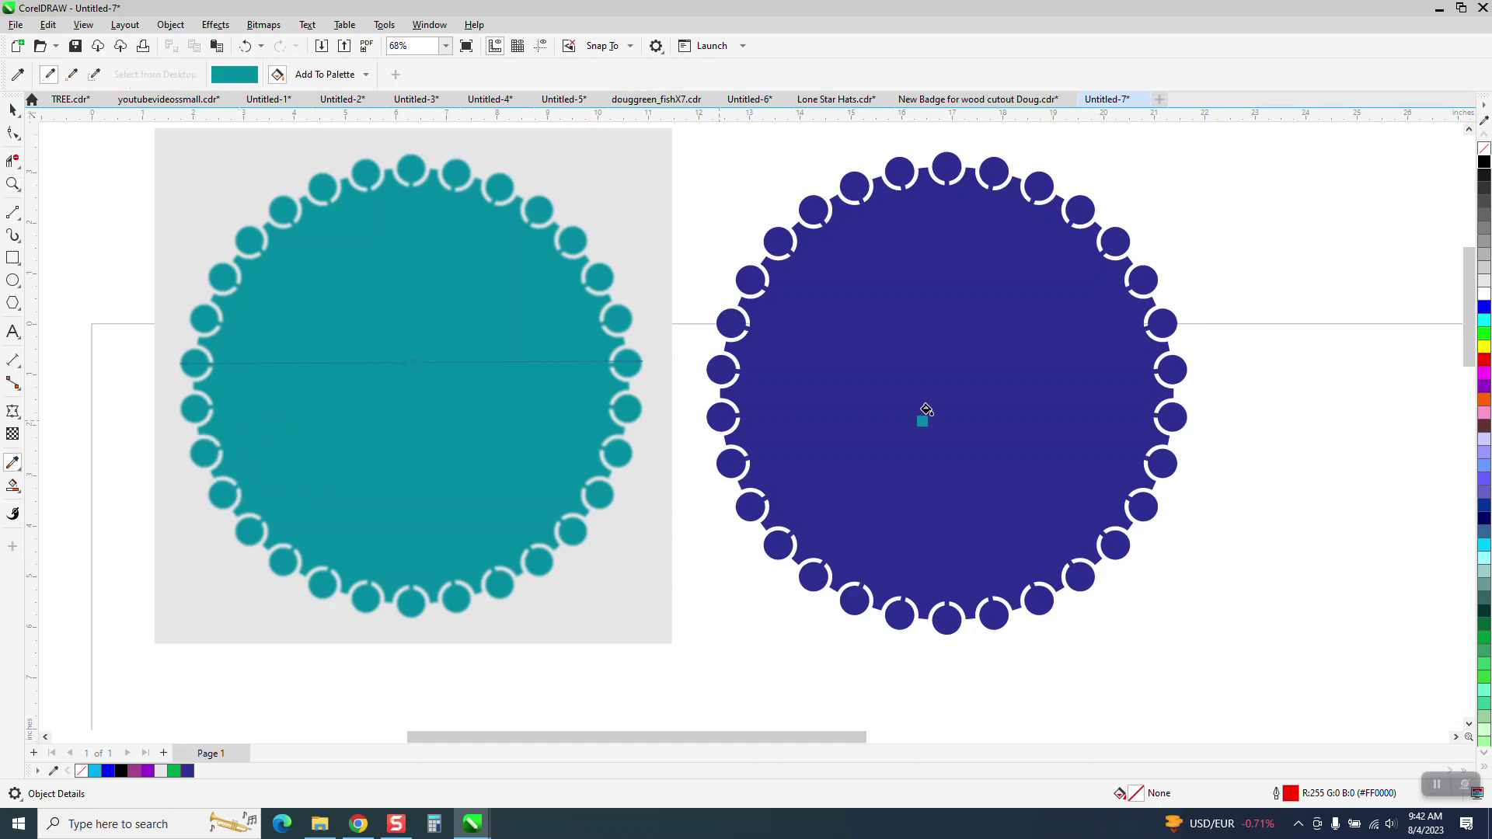
pyautogui.click(938, 408)
pyautogui.click(13, 109)
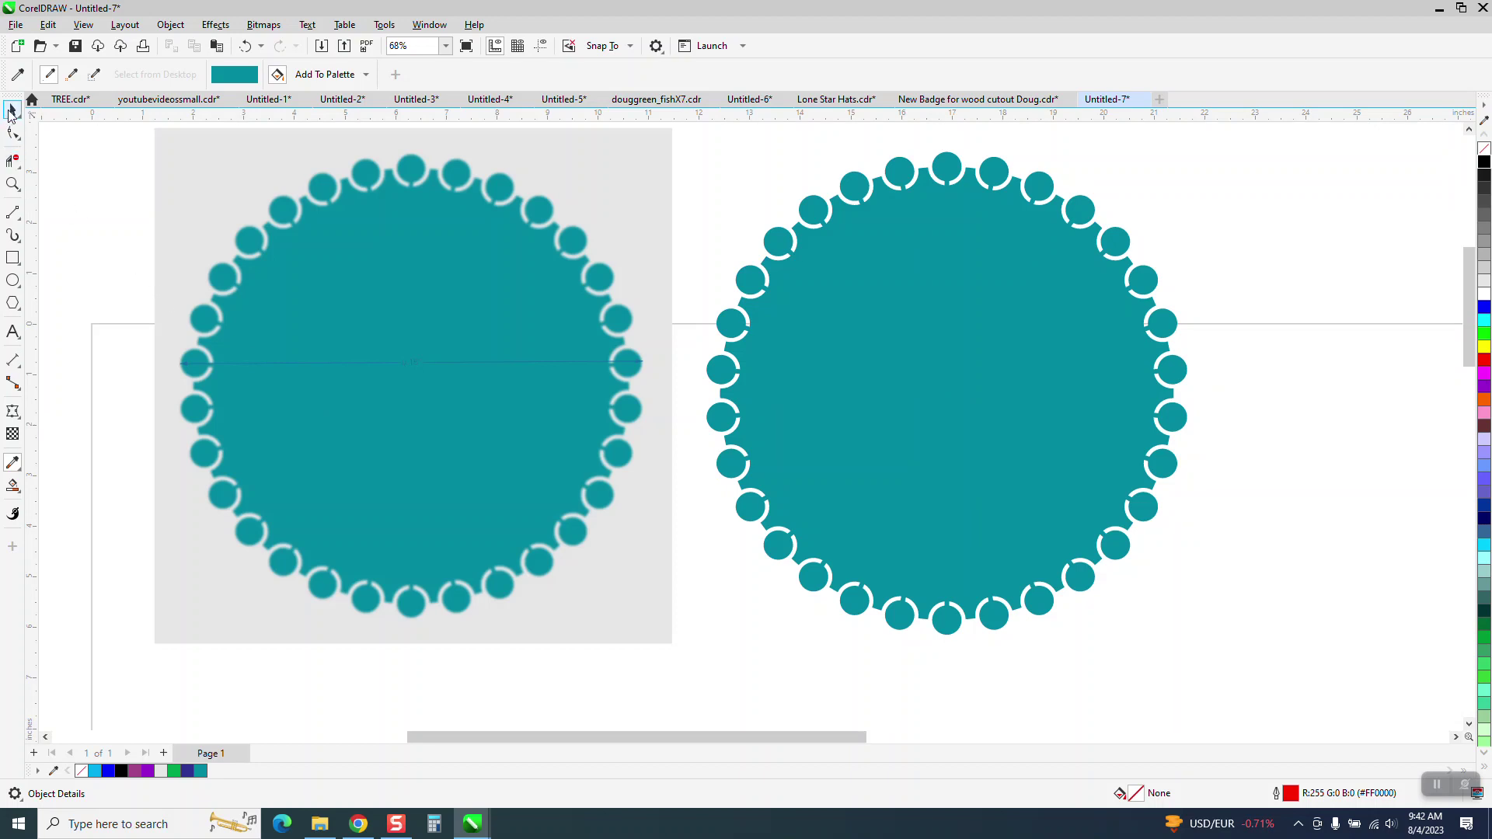
pyautogui.scroll(-1, 702, 379)
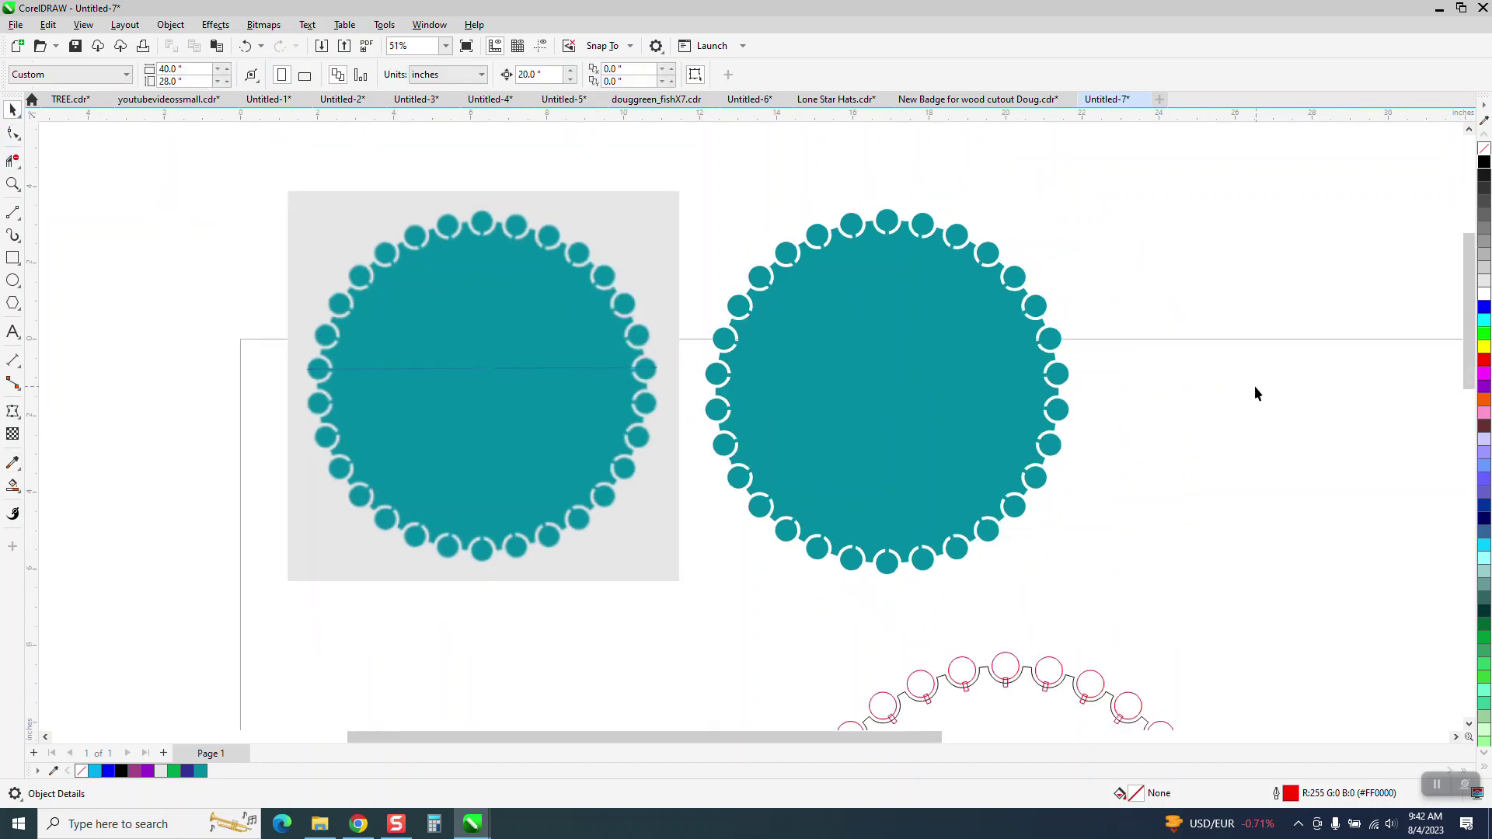